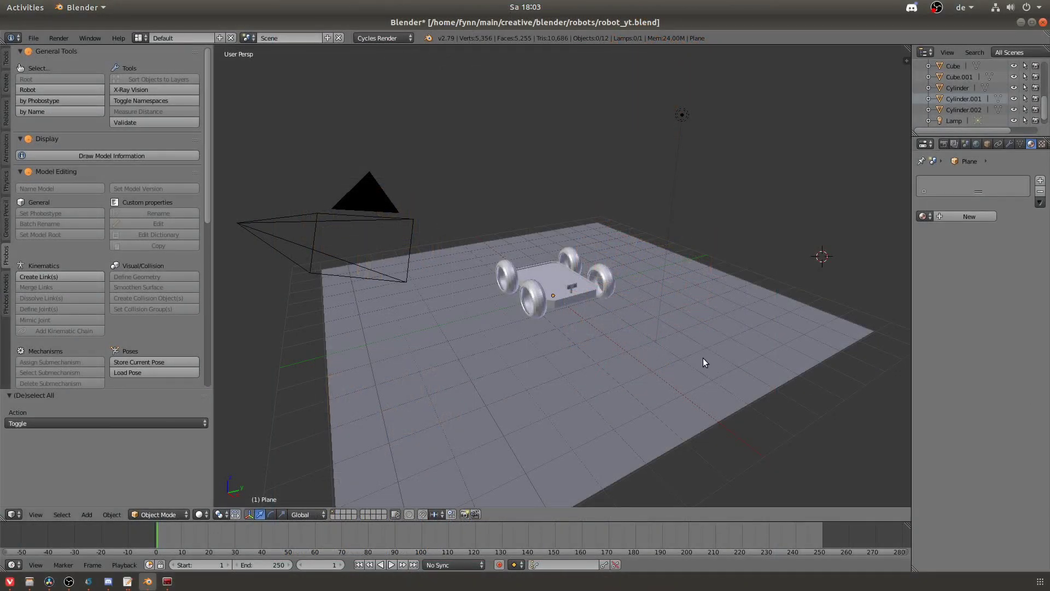
Delete the ground plane, the lamp and the camera from the scene.
right_click(704, 359)
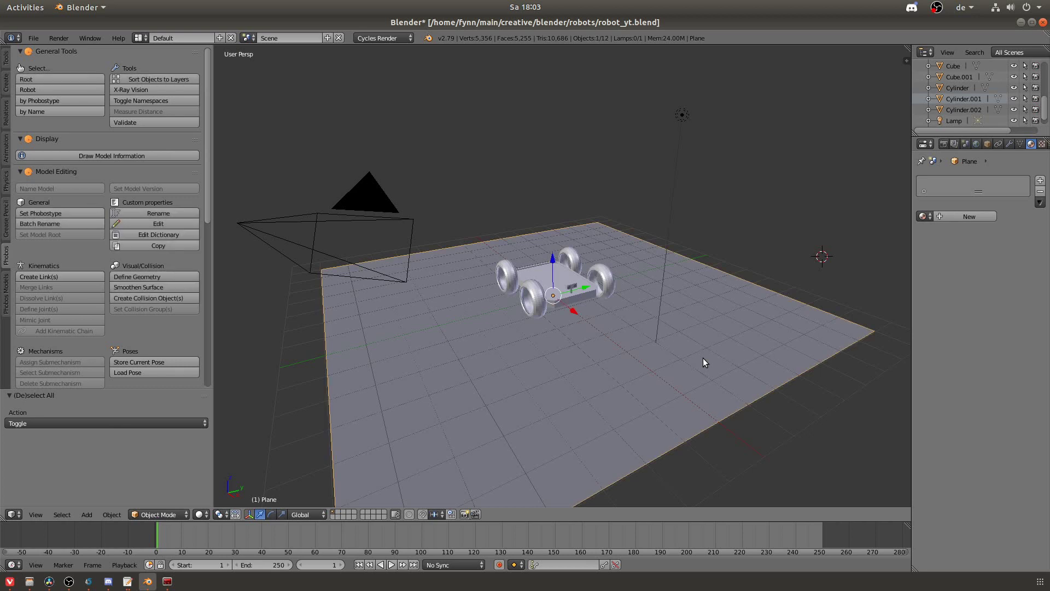
key(x)
click(704, 358)
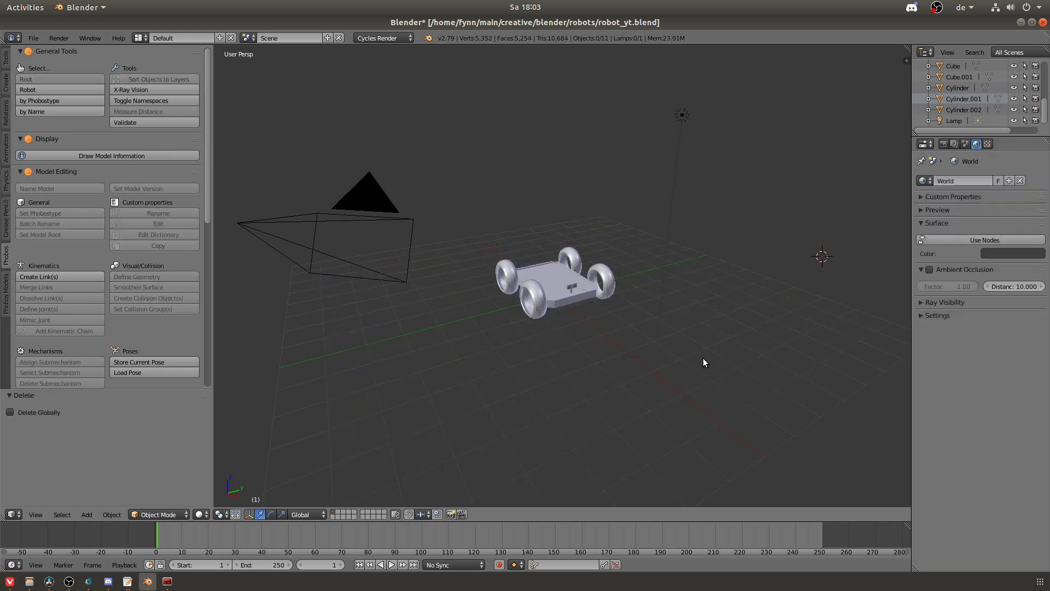
right_click(678, 117)
key(x)
click(679, 117)
right_click(343, 205)
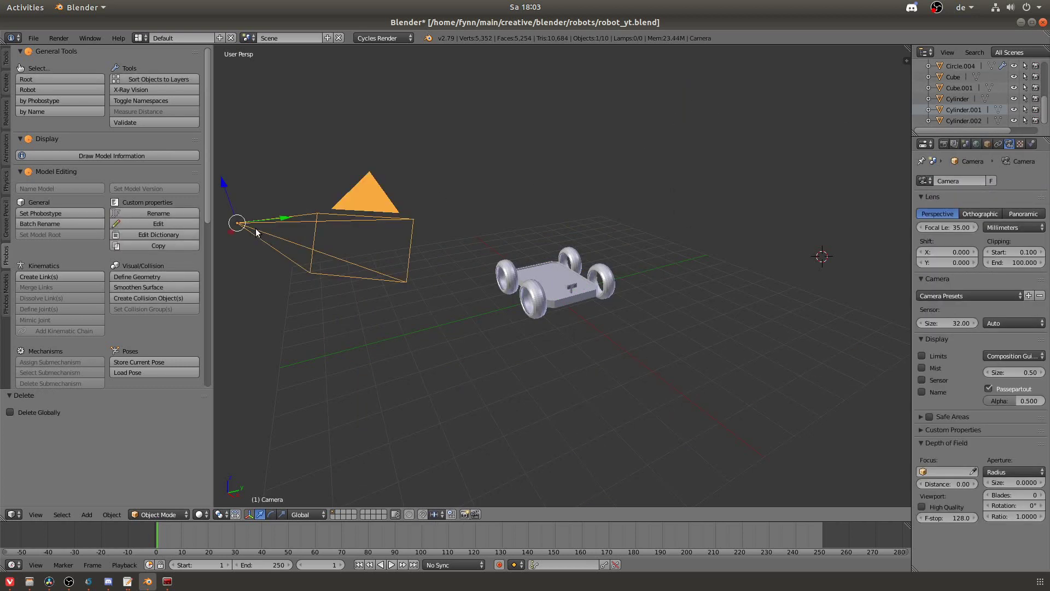
key(x)
click(255, 228)
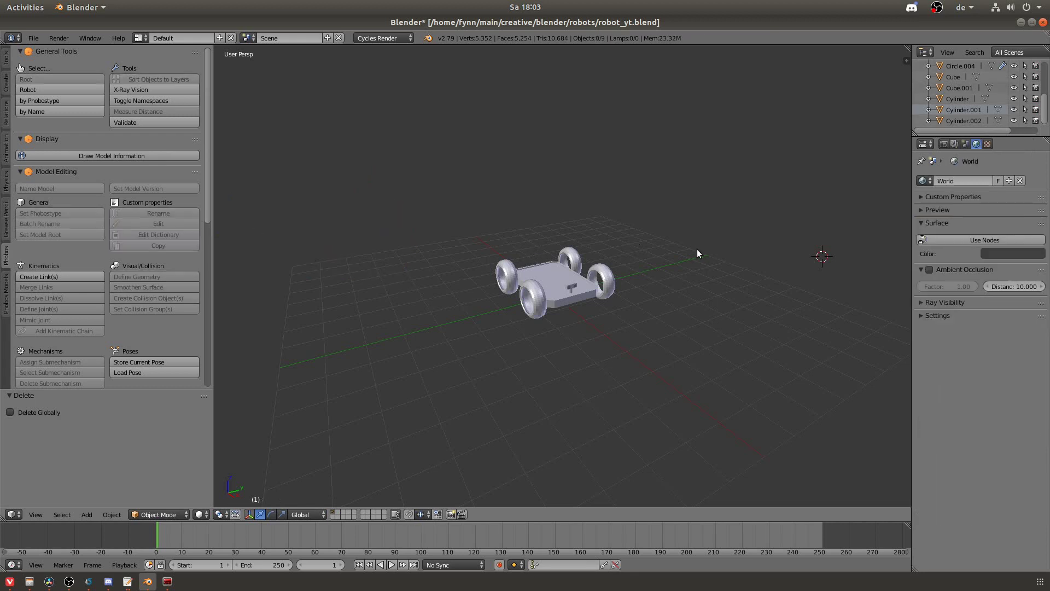
Zoom in on the robot and select all nine of its objects.
scroll(683, 294, up, 5)
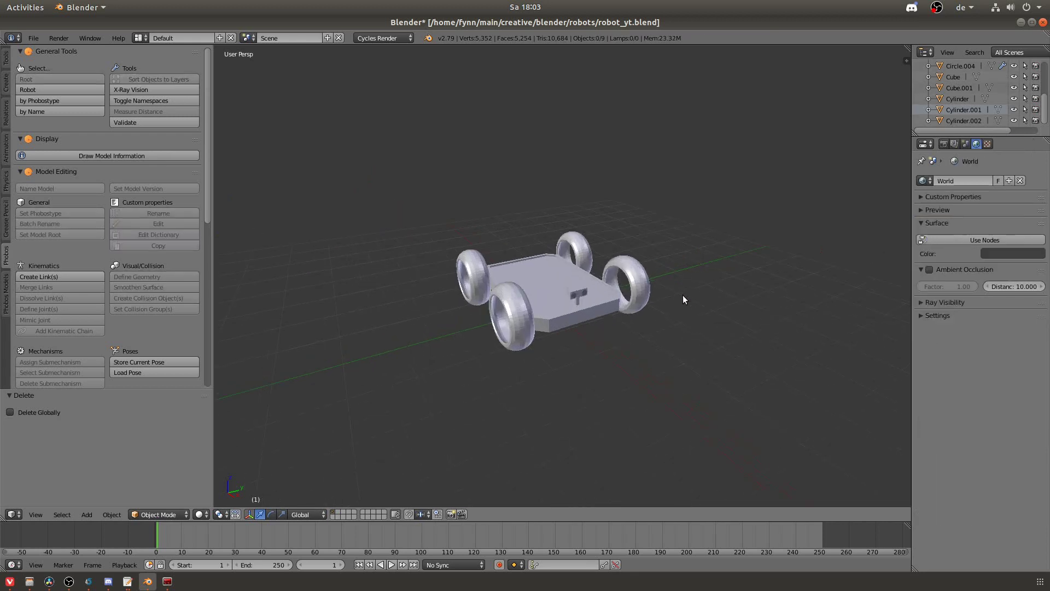
scroll(773, 310, up, 3)
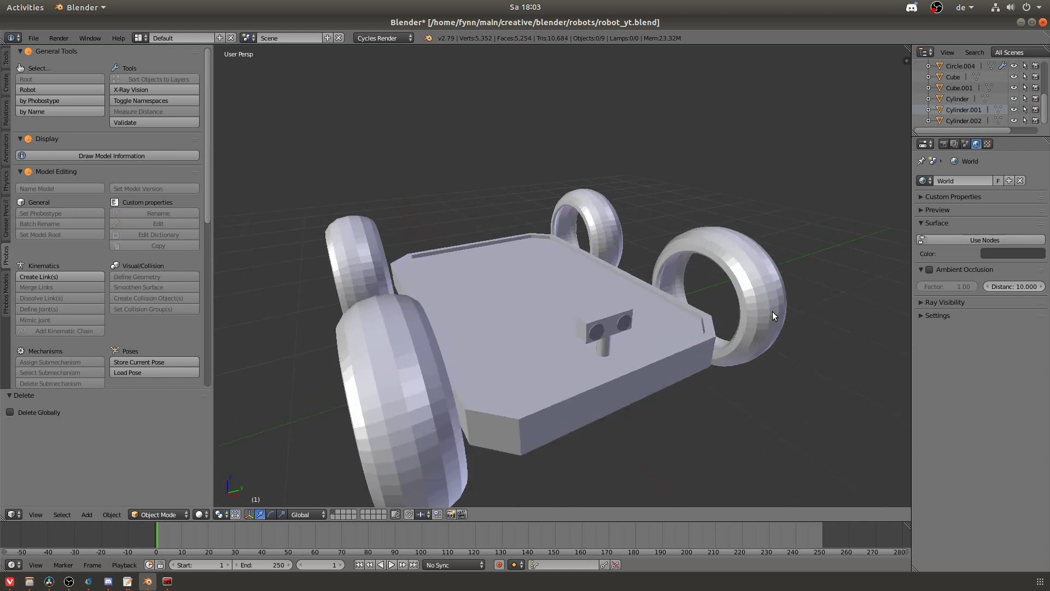
scroll(773, 310, down, 1)
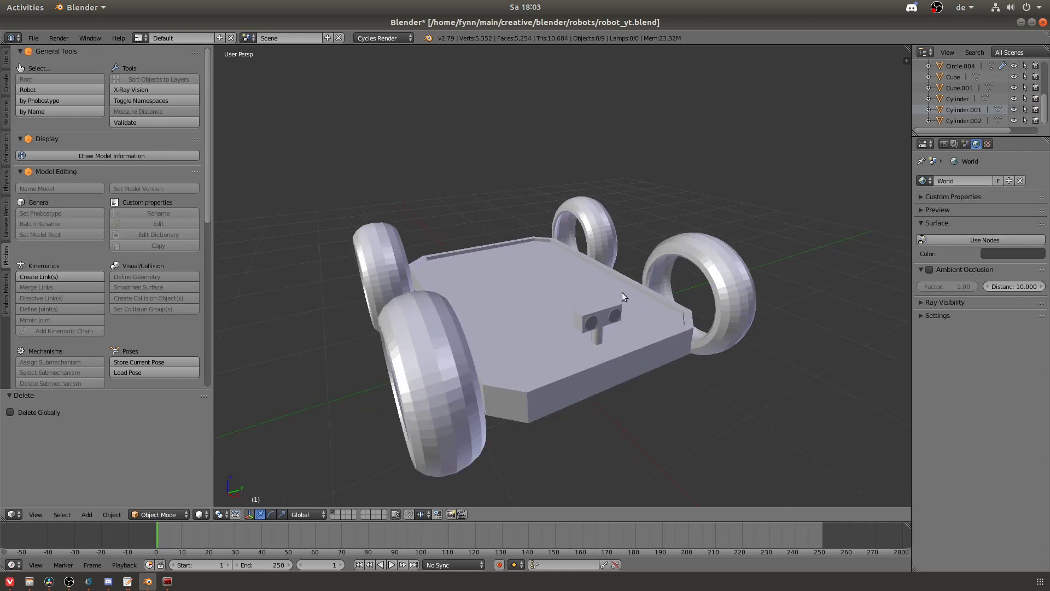
key(a)
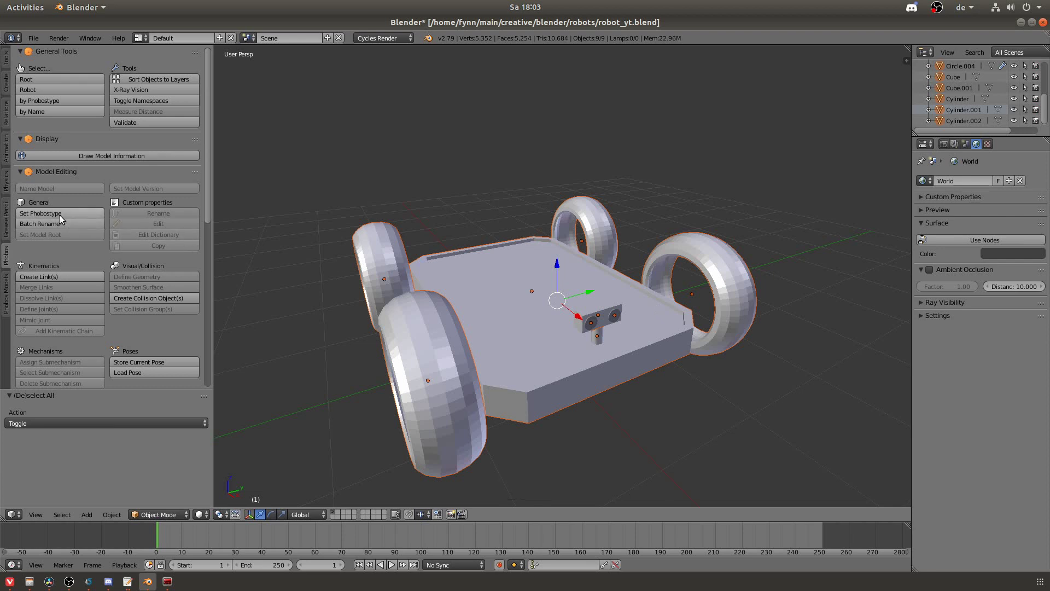
click(61, 216)
Assign Phobos type 'visual' to all nine robot objects, then deselect them.
click(116, 231)
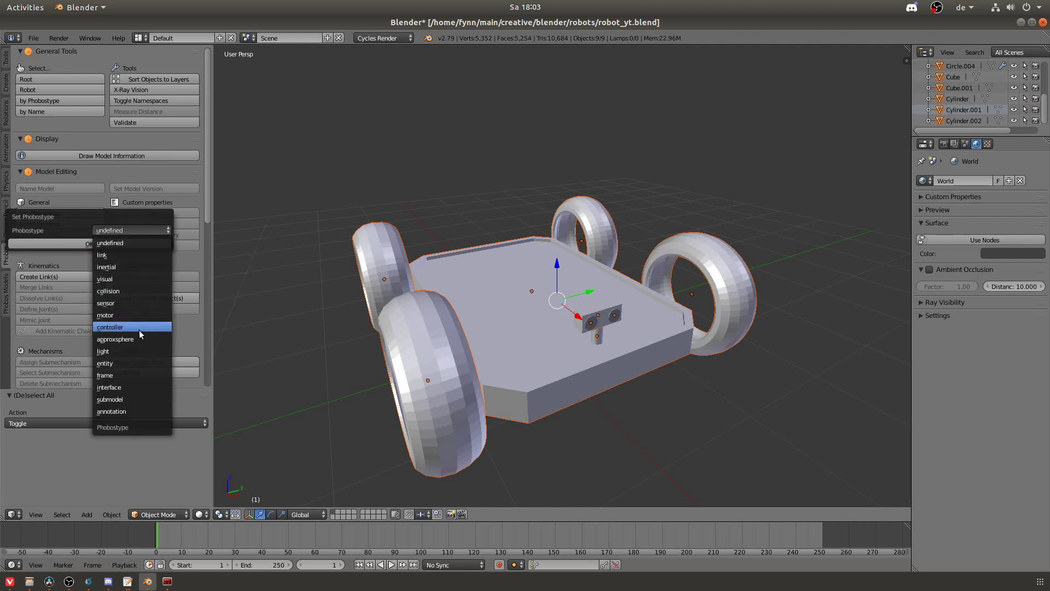
click(125, 278)
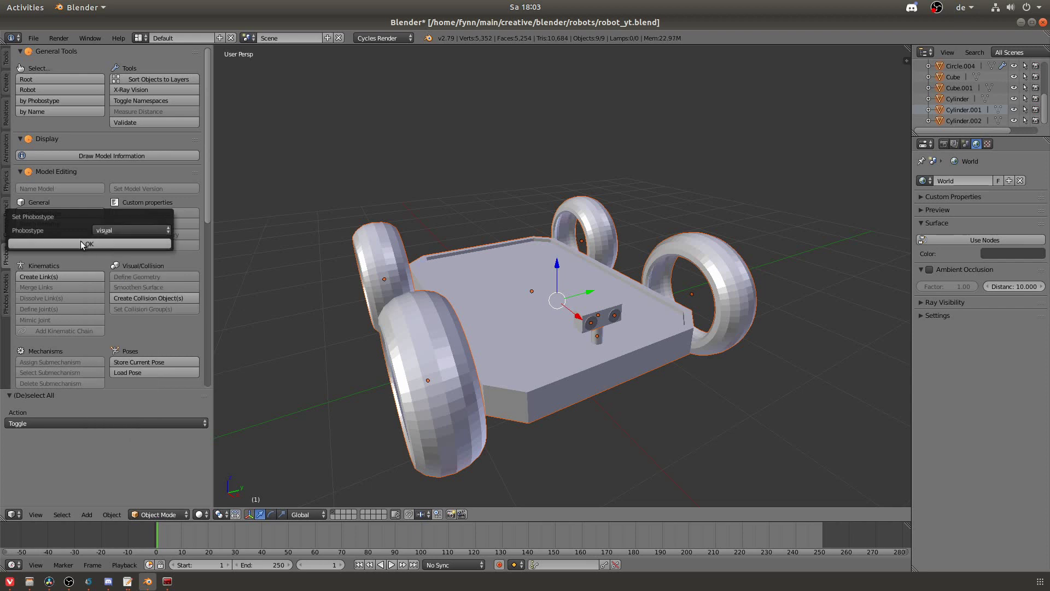
click(80, 241)
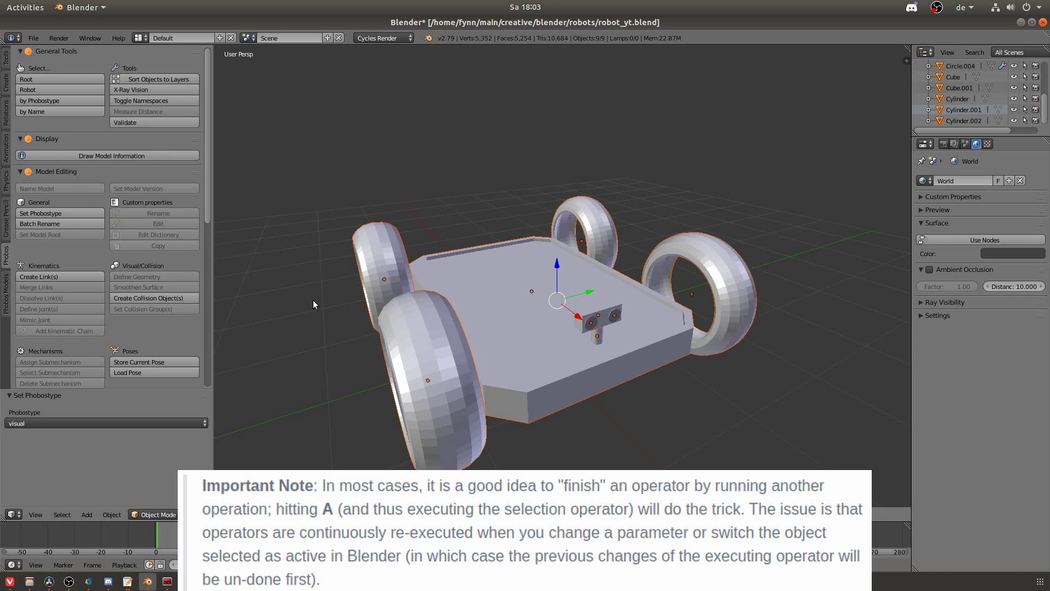
key(a)
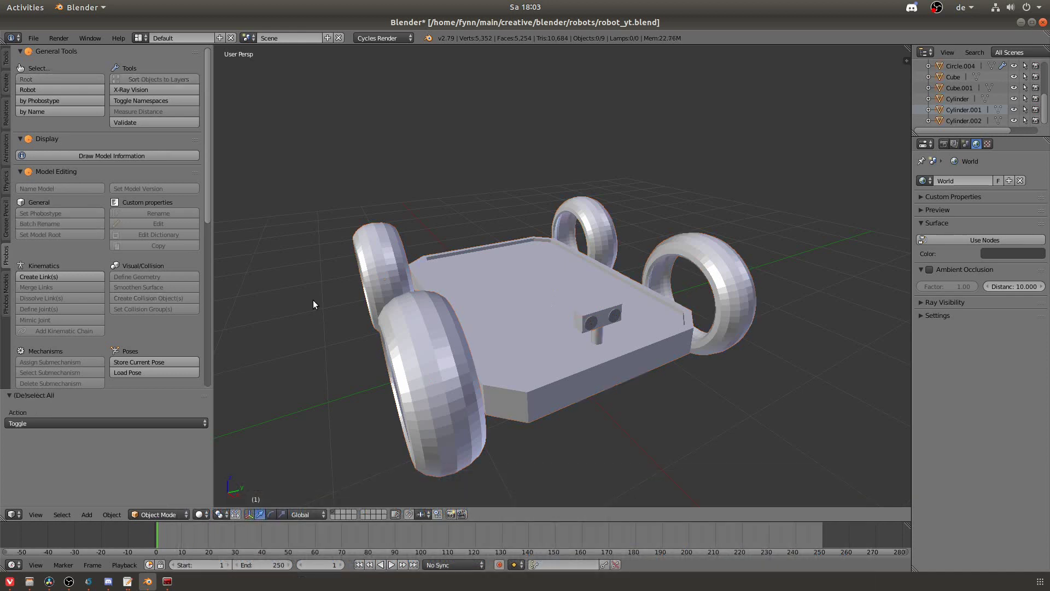
Define mesh geometry for all four selected wheels.
right_click(429, 370)
shift+right_click(381, 258)
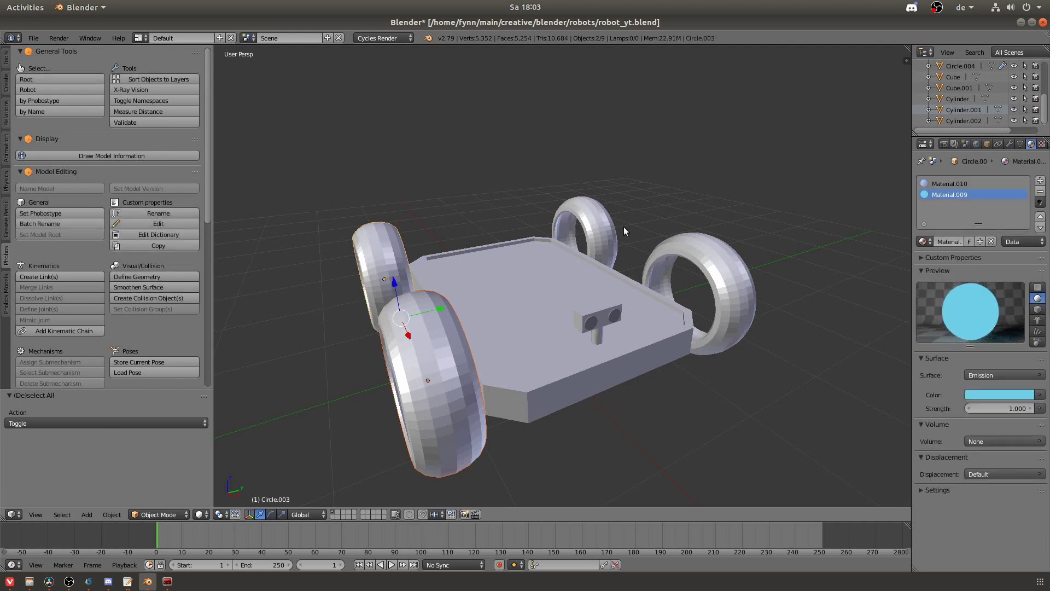
shift+right_click(604, 229)
shift+right_click(710, 260)
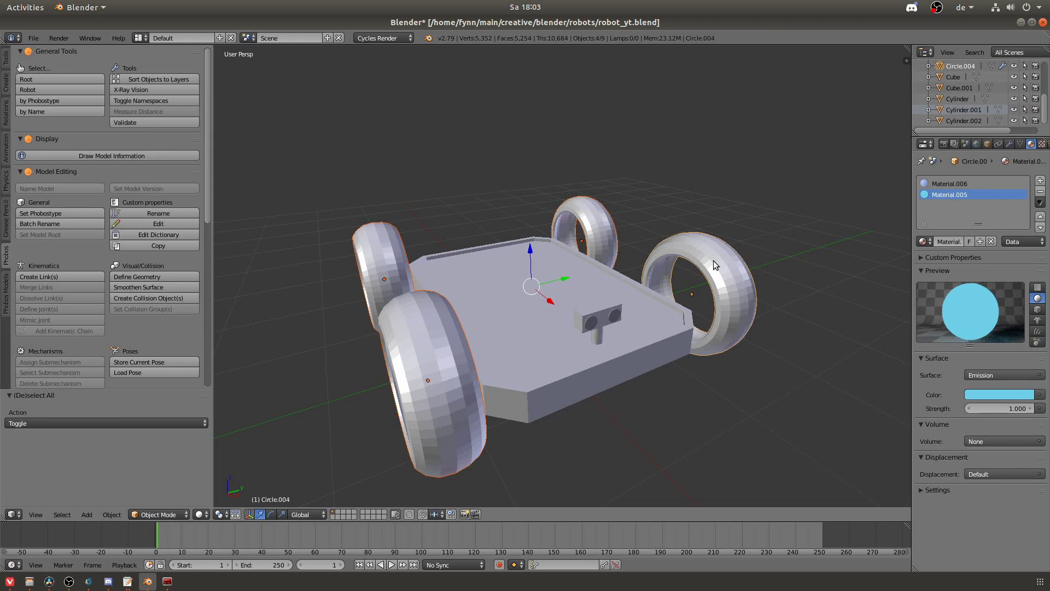
click(163, 275)
click(179, 285)
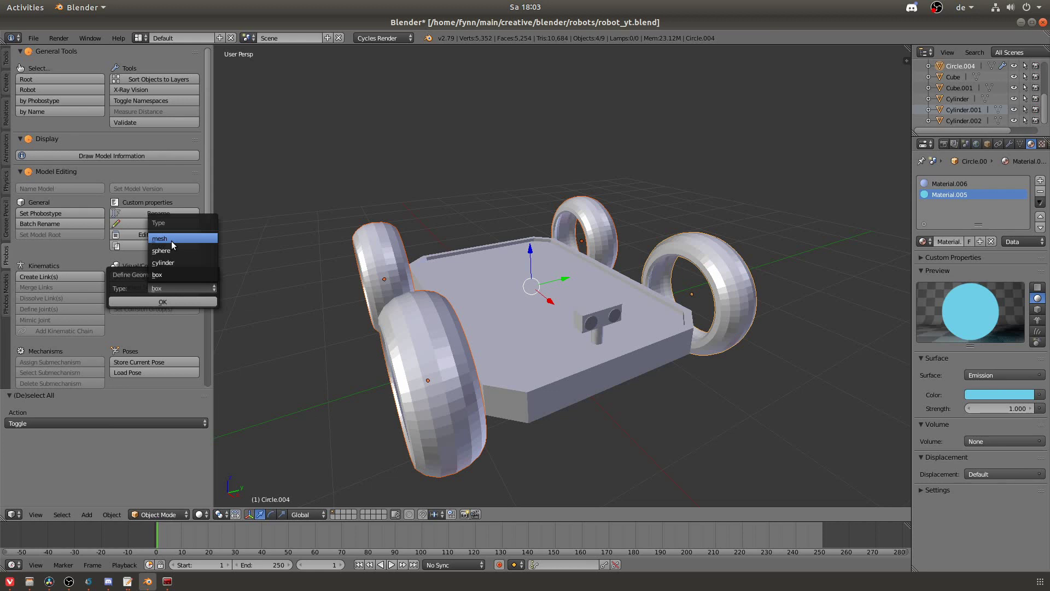
click(172, 240)
click(162, 302)
Define mesh geometry for the Cube base plate.
right_click(550, 315)
click(138, 276)
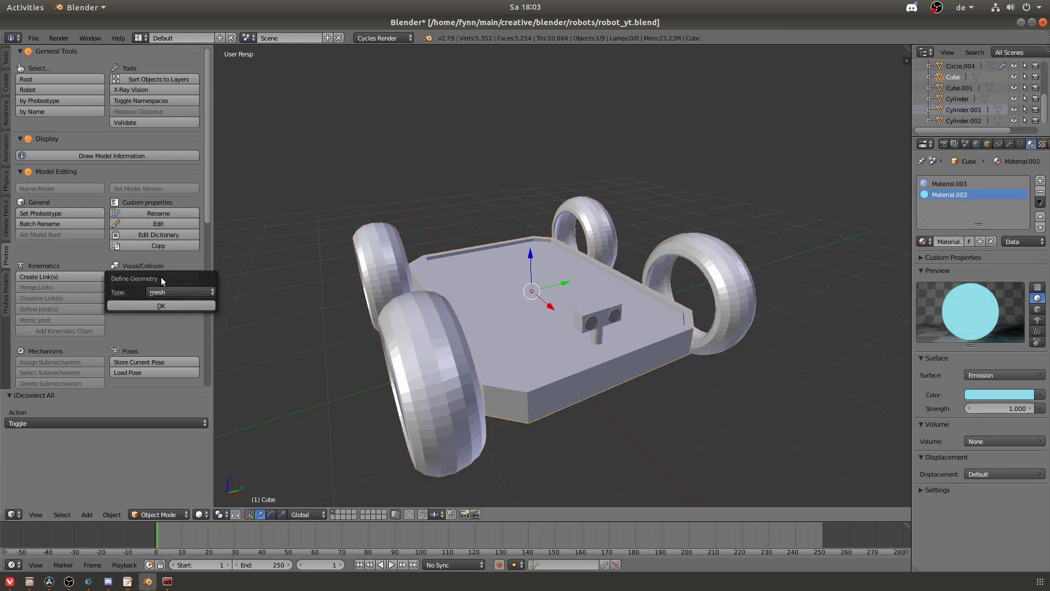
click(181, 292)
click(172, 241)
click(155, 306)
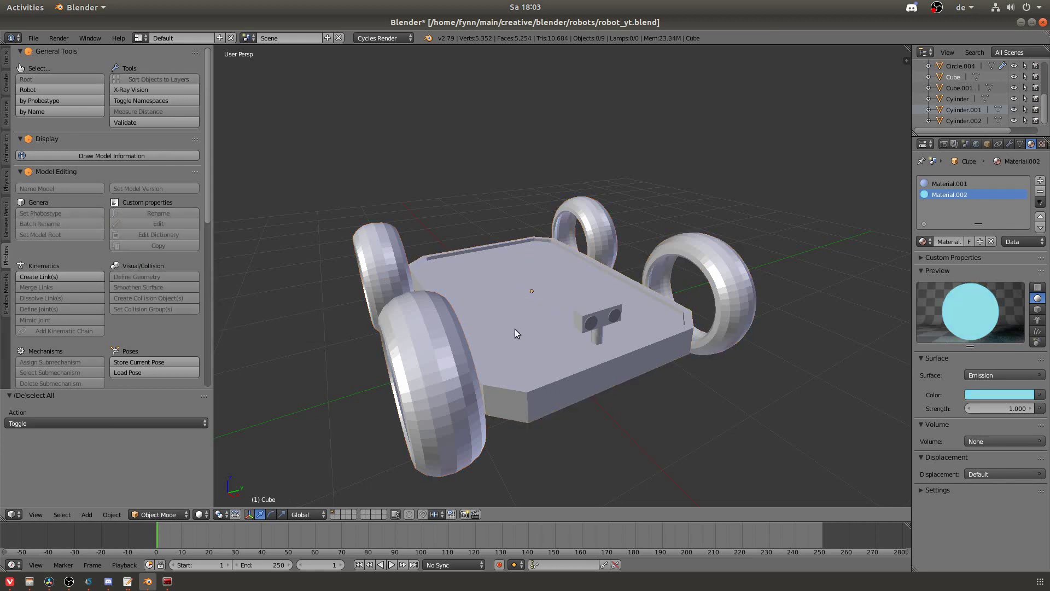
Define box geometry for the Cylinder sensor block.
right_click(608, 311)
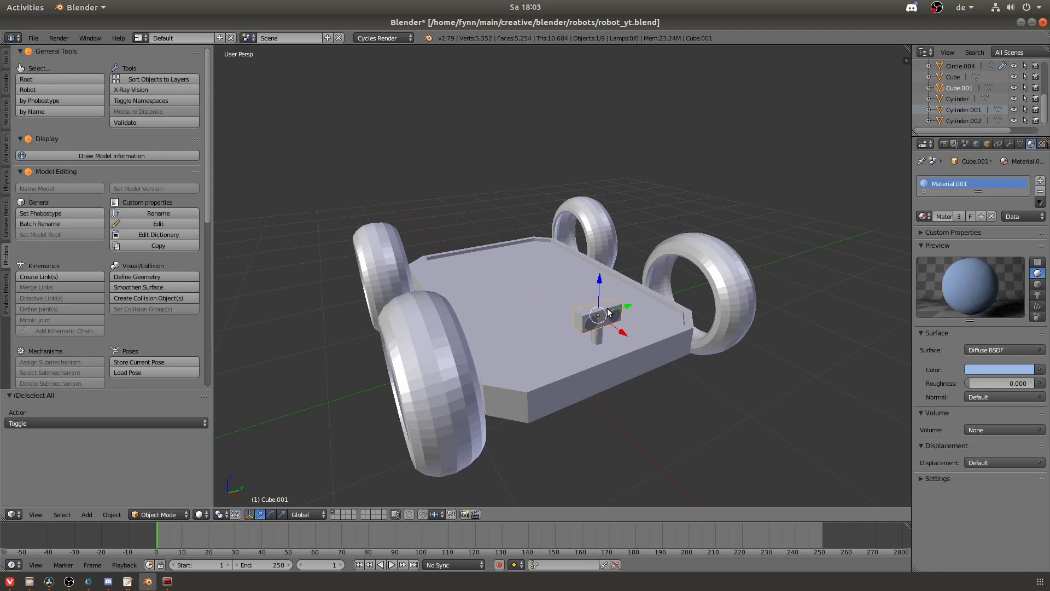
click(155, 279)
click(164, 294)
click(165, 288)
click(154, 308)
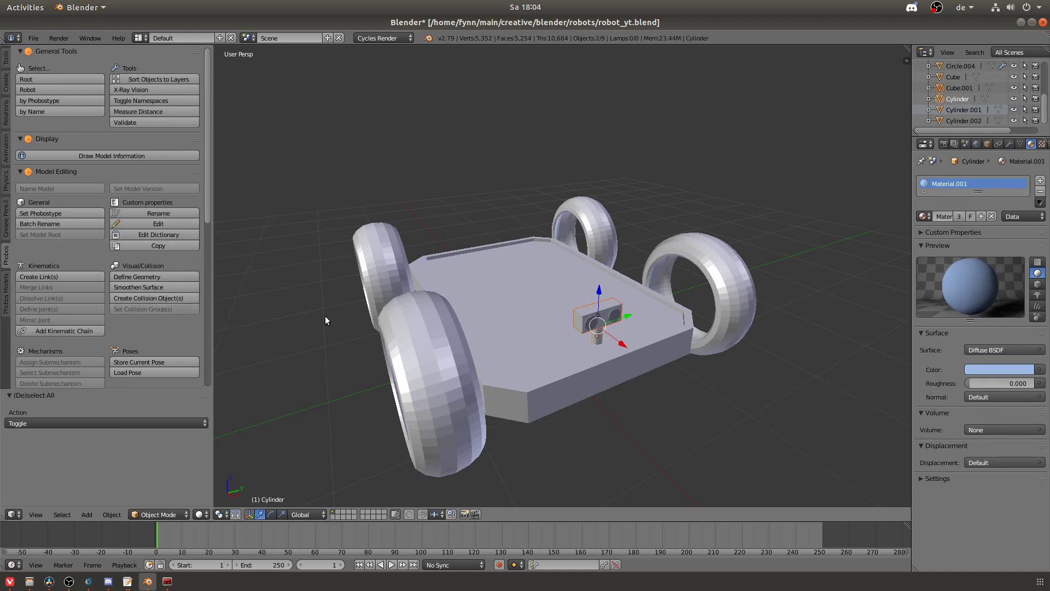
Define cylinder geometry for the Cylinder.002 sensor part.
right_click(605, 317)
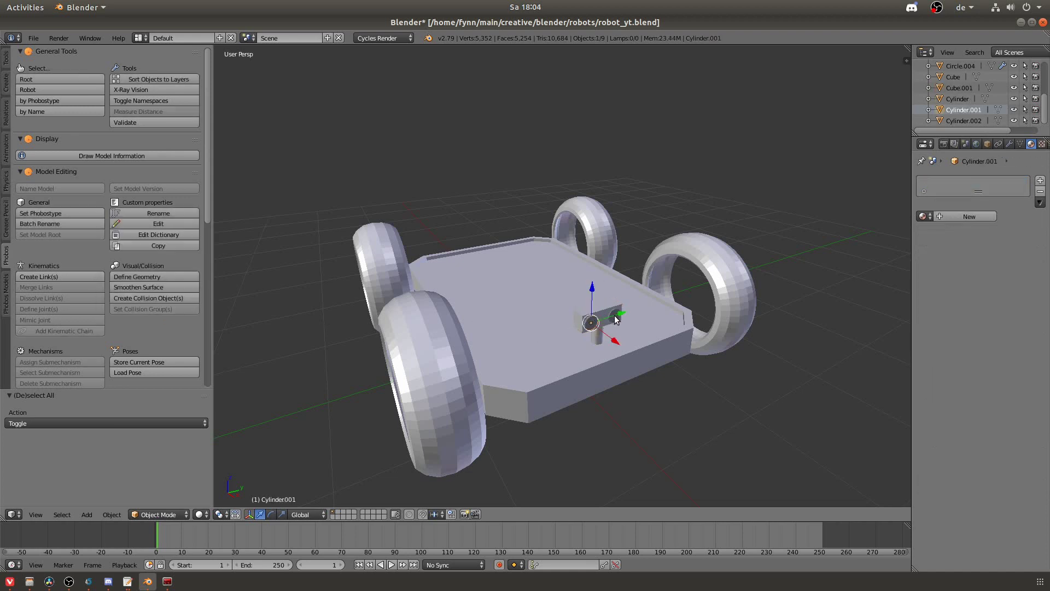
click(140, 277)
click(136, 290)
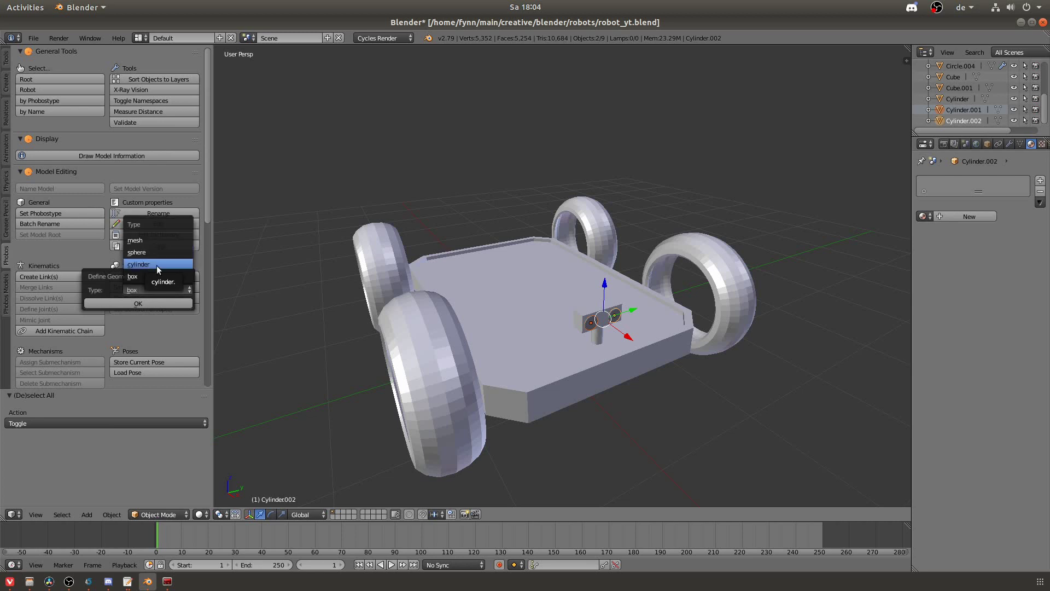
click(157, 265)
click(148, 302)
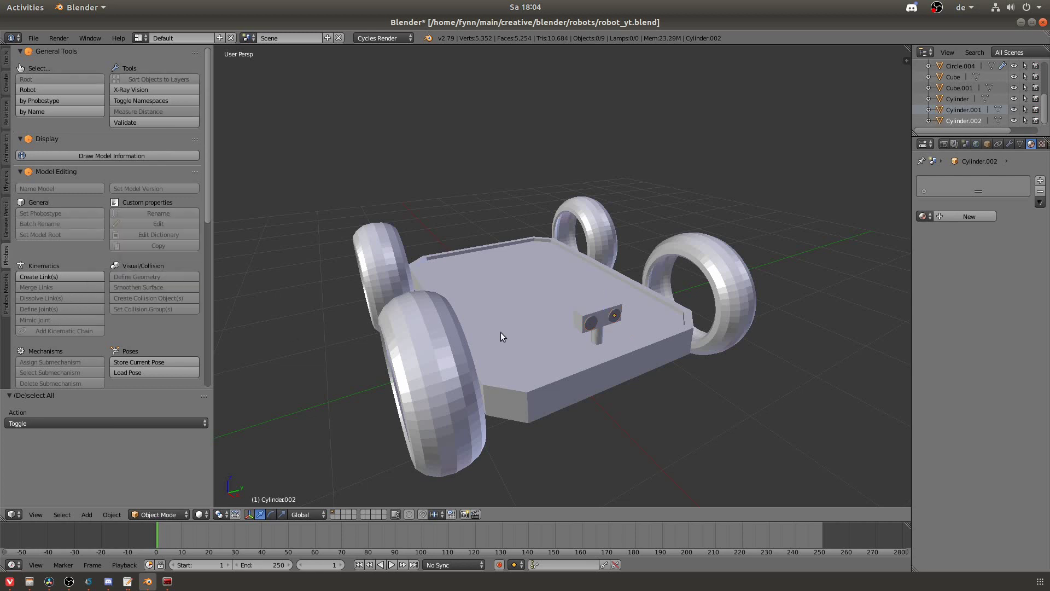
Check the geometry settings of the base plate and the front wheel.
right_click(527, 322)
click(171, 277)
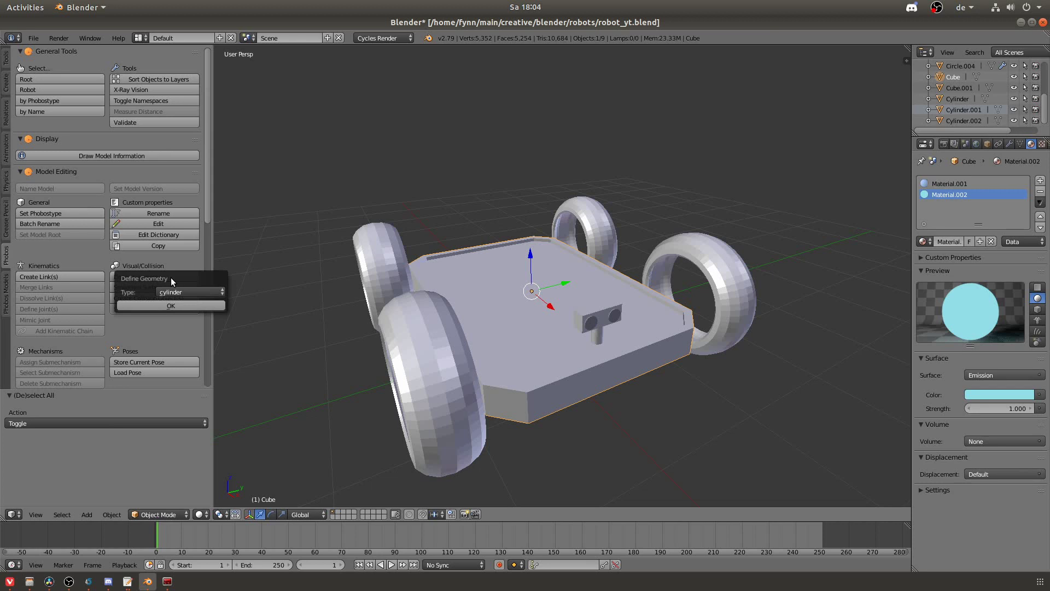
right_click(441, 347)
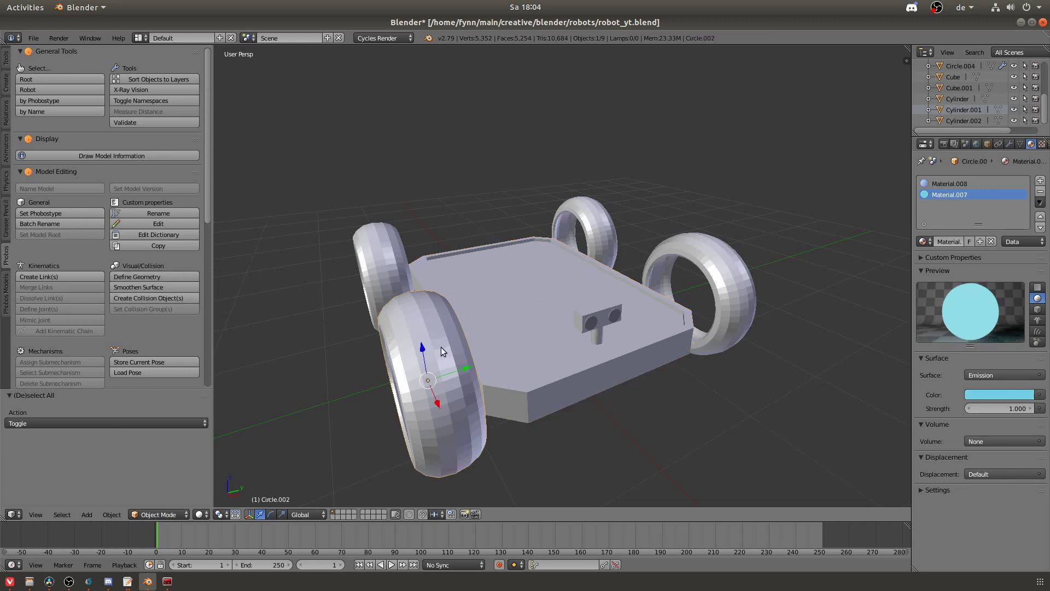
click(149, 278)
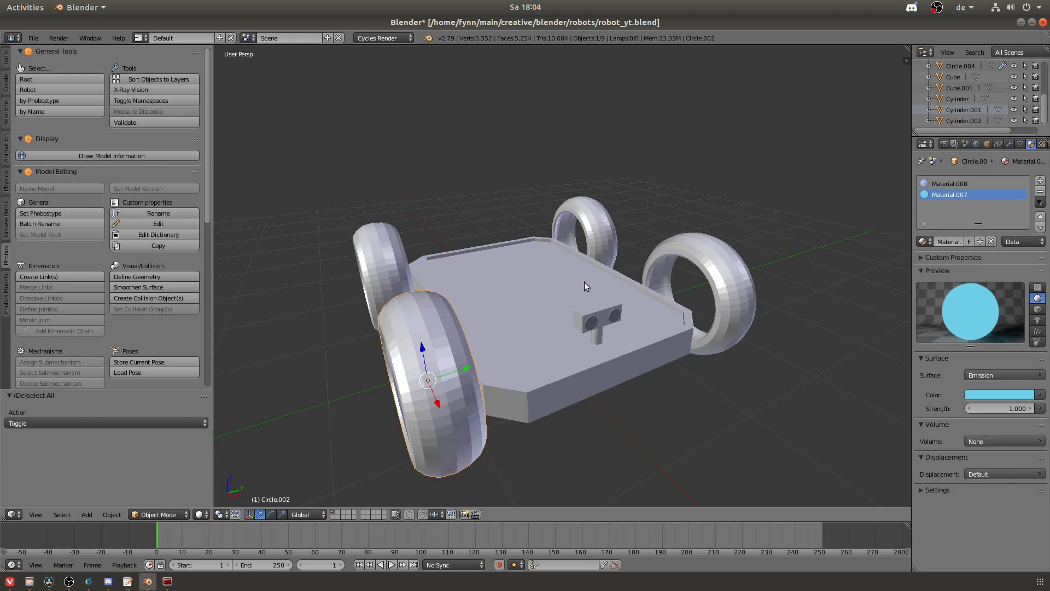
Show wheel Circle.002's Phobos info in object properties: type visual, geometry mesh.
click(992, 147)
scroll(991, 372, down, 8)
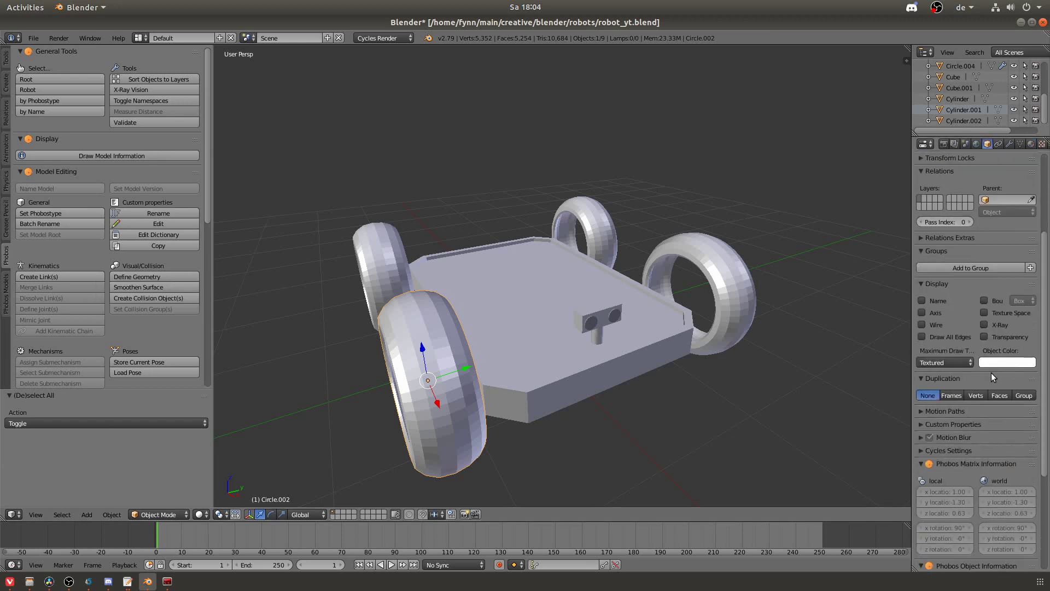
scroll(991, 373, down, 3)
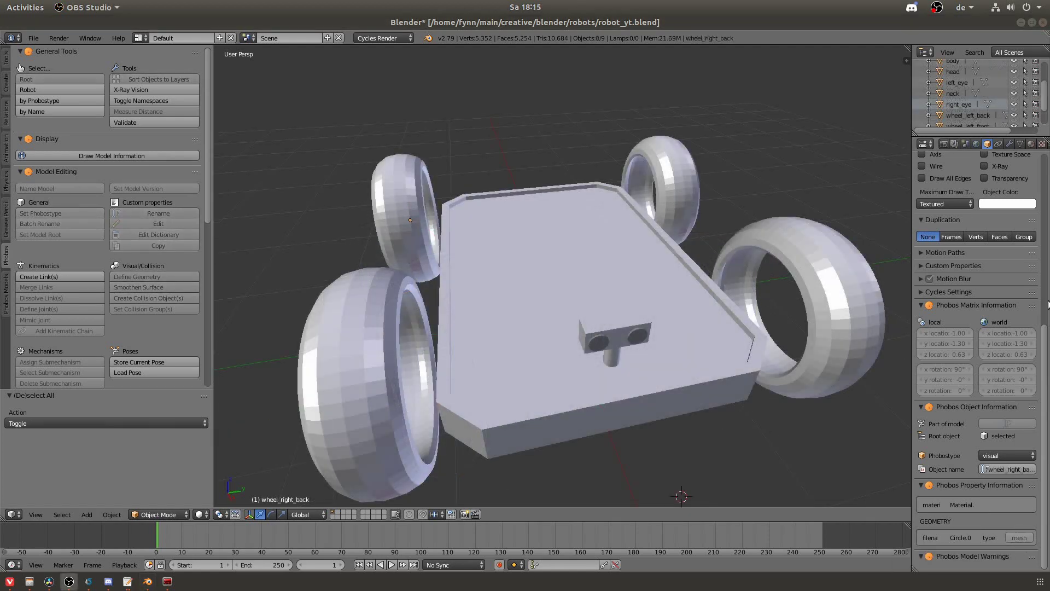
Parent the four wheels to the body plate.
right_click(371, 327)
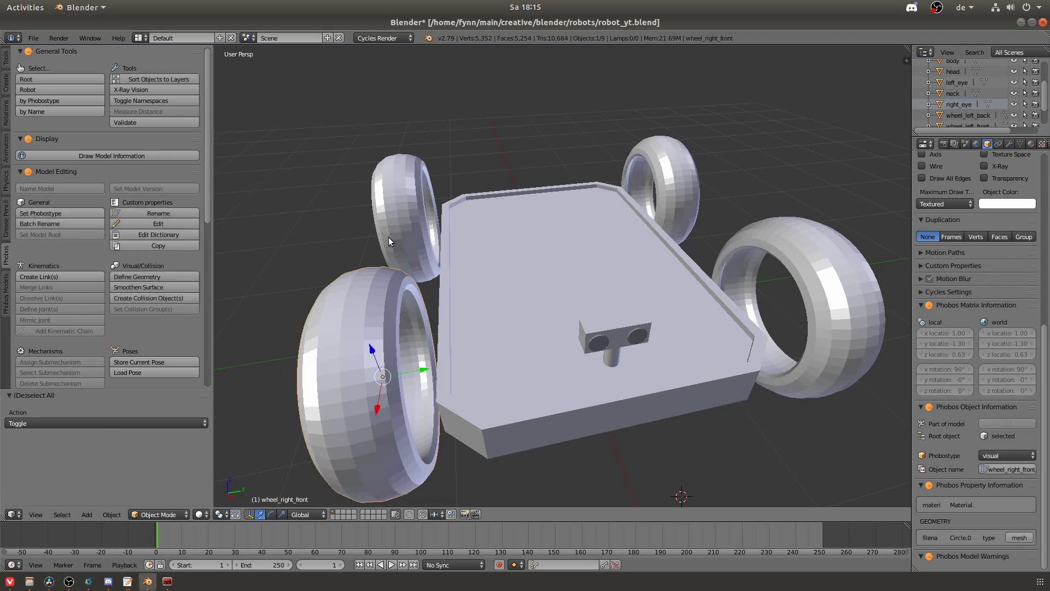
shift+right_click(405, 184)
shift+right_click(686, 185)
shift+right_click(838, 257)
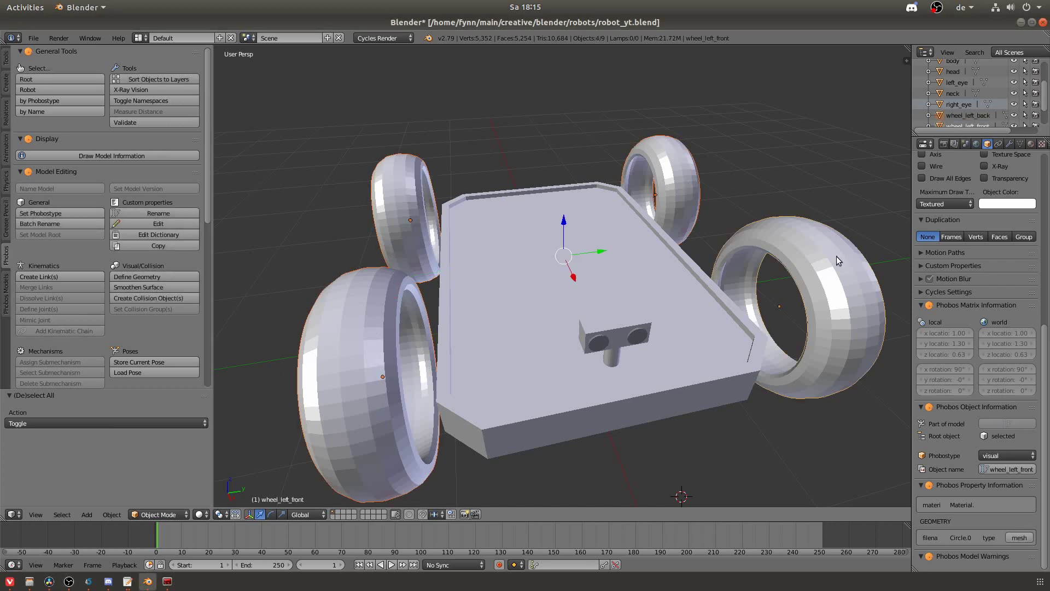
shift+right_click(607, 261)
key(ctrl+p)
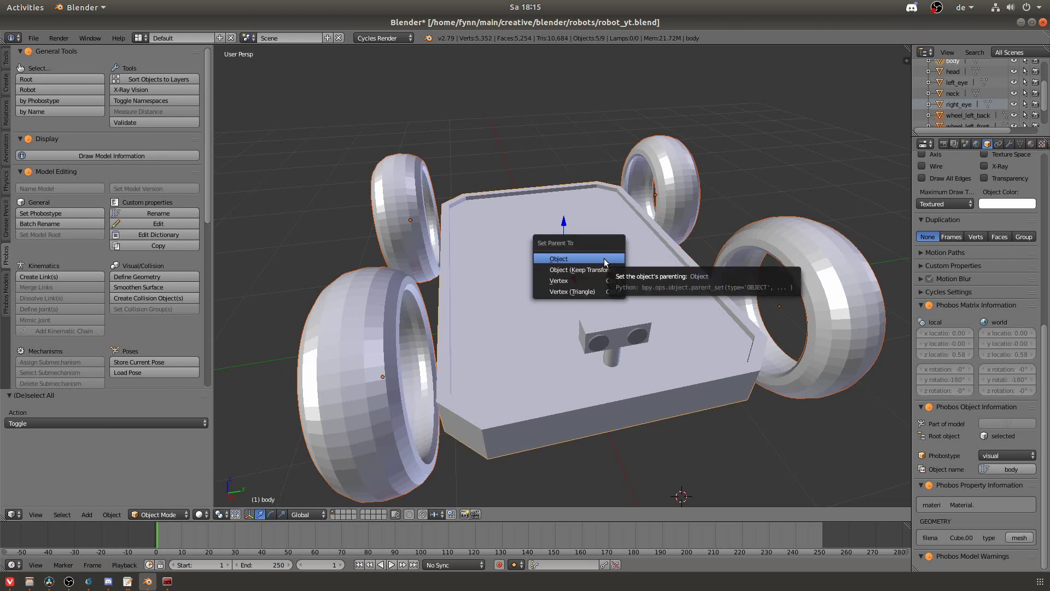
click(605, 262)
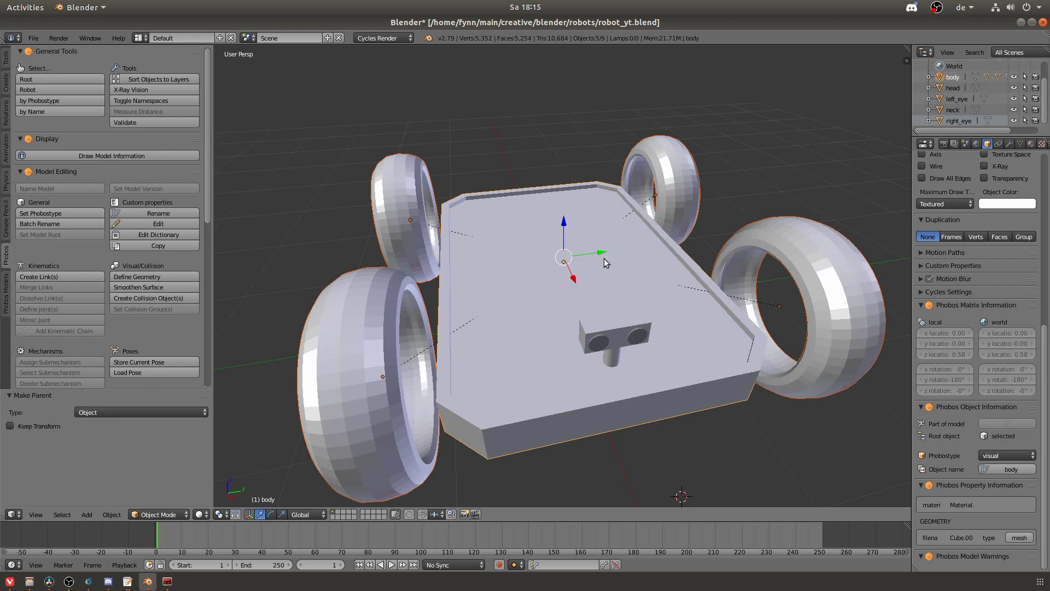
Parent both eyes to the head.
scroll(634, 353, up, 3)
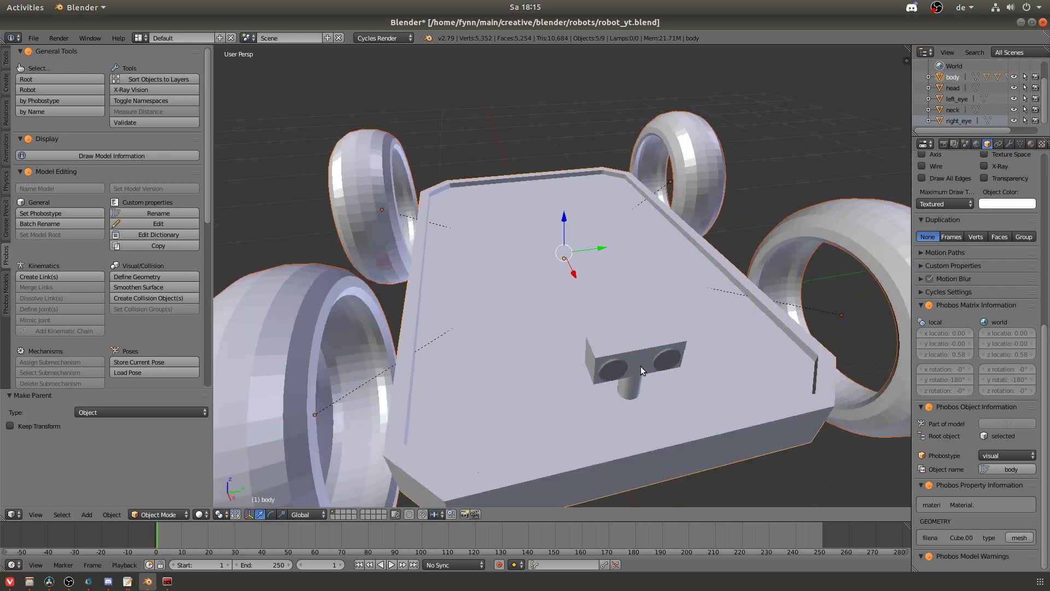
right_click(661, 359)
shift+right_click(627, 369)
shift+right_click(639, 368)
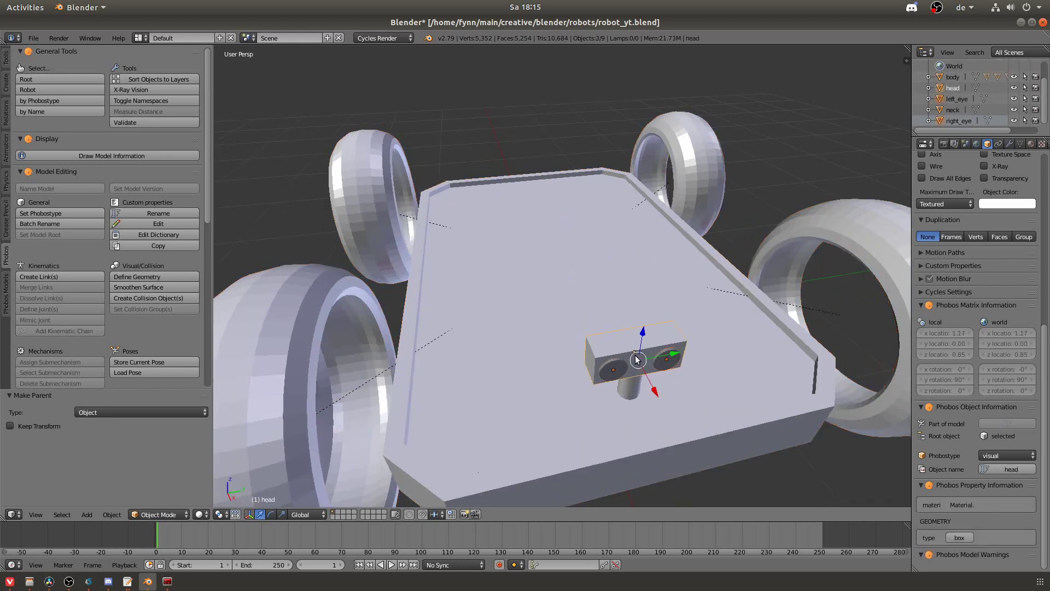
key(ctrl+p)
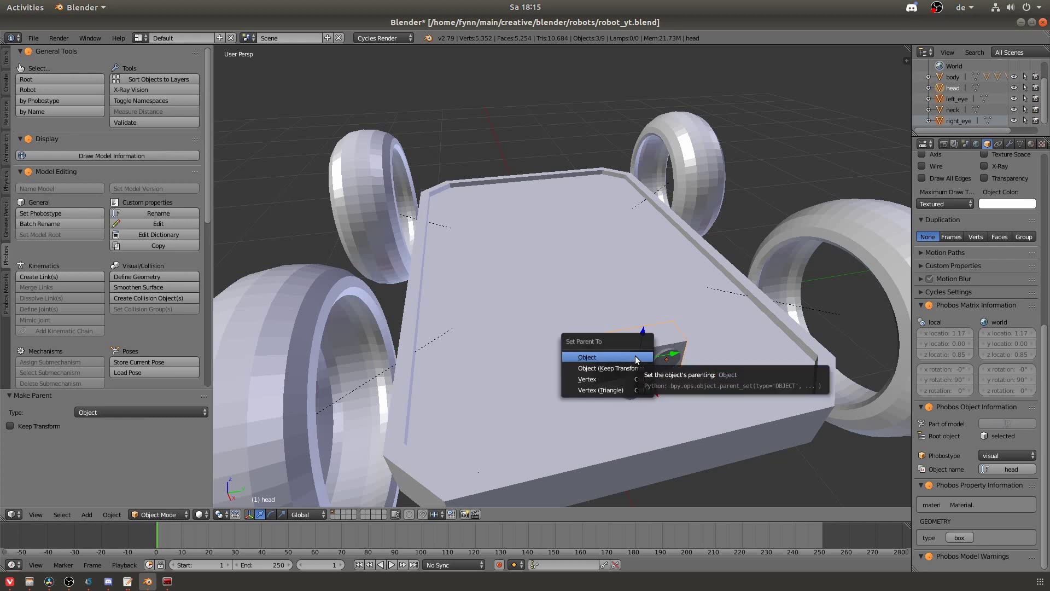
click(636, 359)
Parent the head to the neck and the neck to the body.
right_click(617, 339)
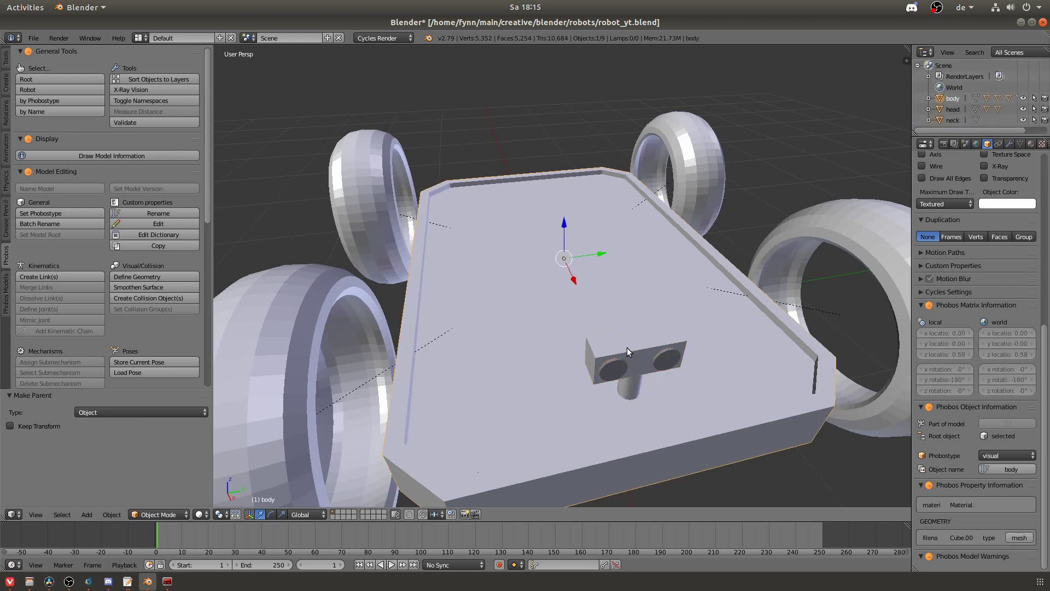
right_click(627, 347)
shift+right_click(630, 388)
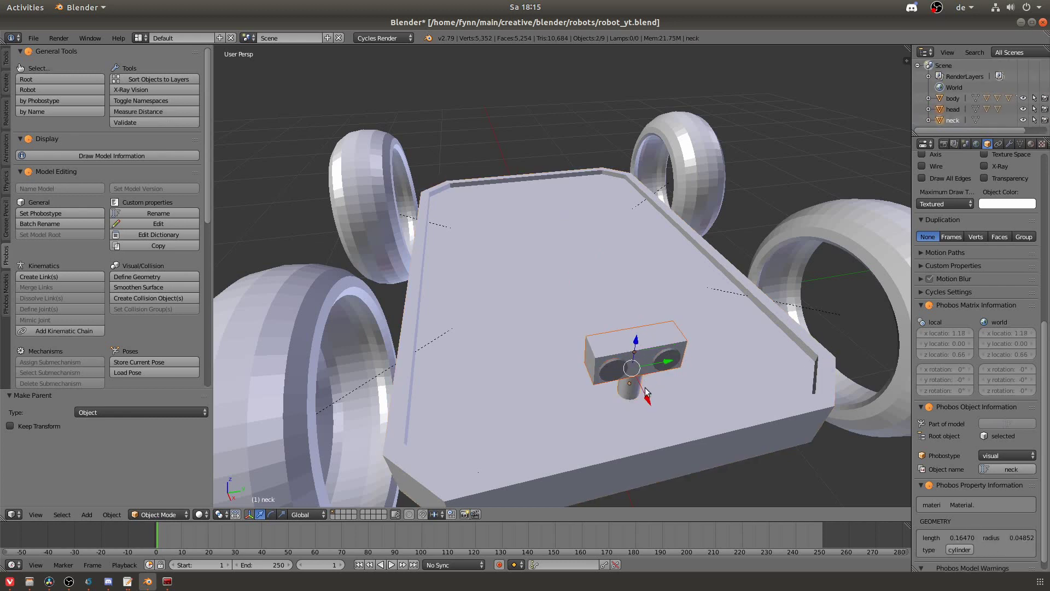
key(ctrl+p)
click(646, 389)
right_click(629, 394)
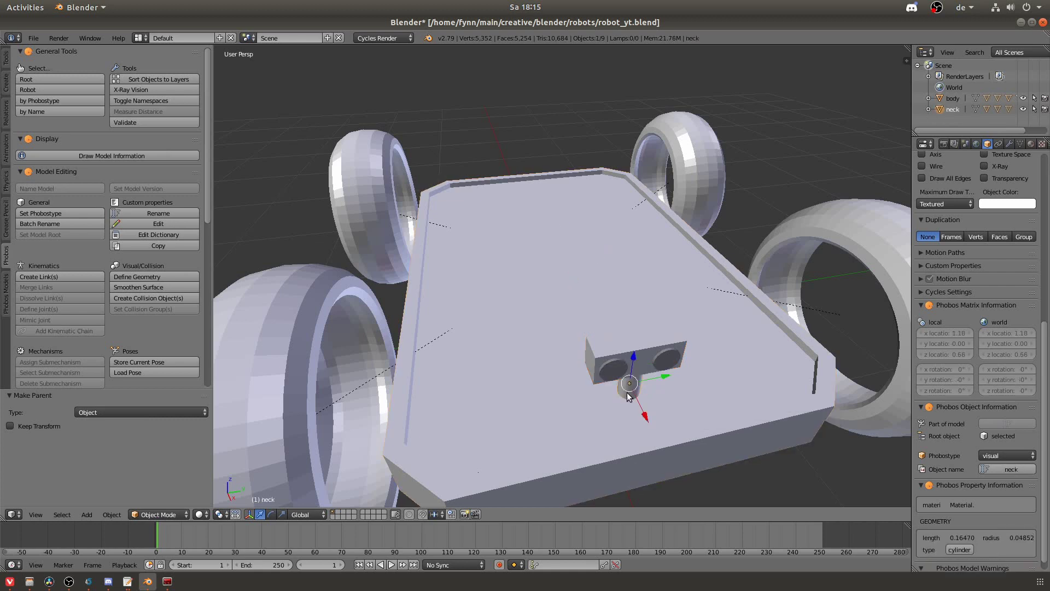
shift+right_click(531, 291)
key(ctrl+p)
click(533, 294)
Test a vertical move of the body, cancel it, and orbit around the robot.
key(a)
right_click(543, 316)
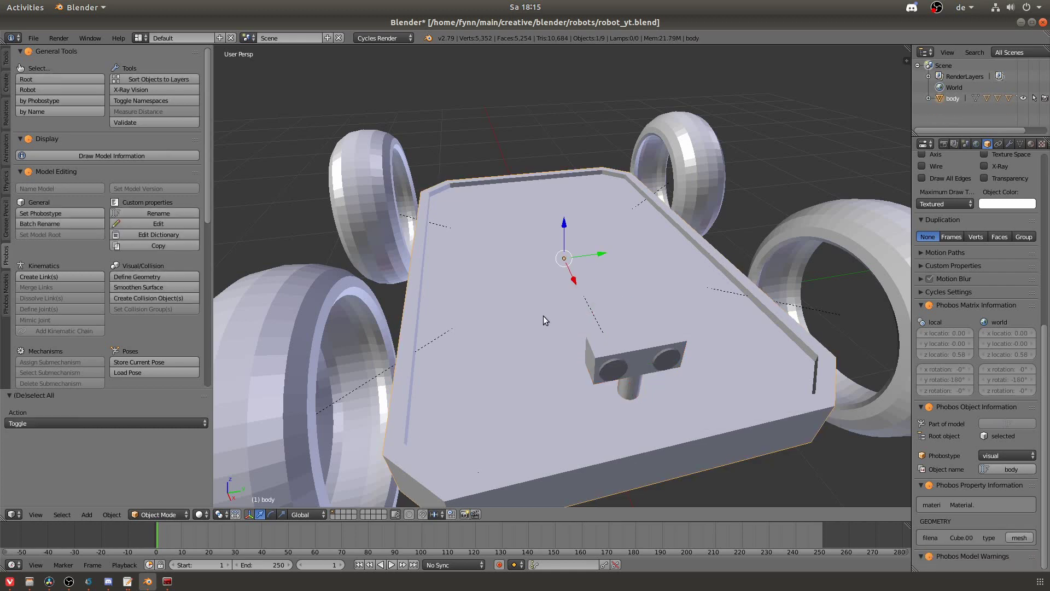
key(g)
key(z)
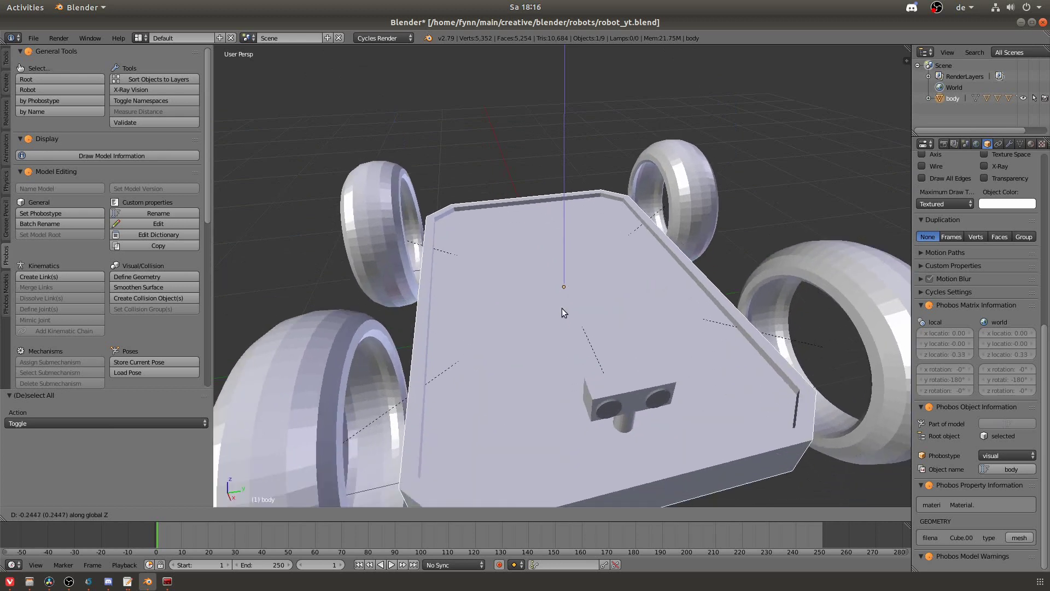
scroll(562, 308, down, 3)
right_click(569, 284)
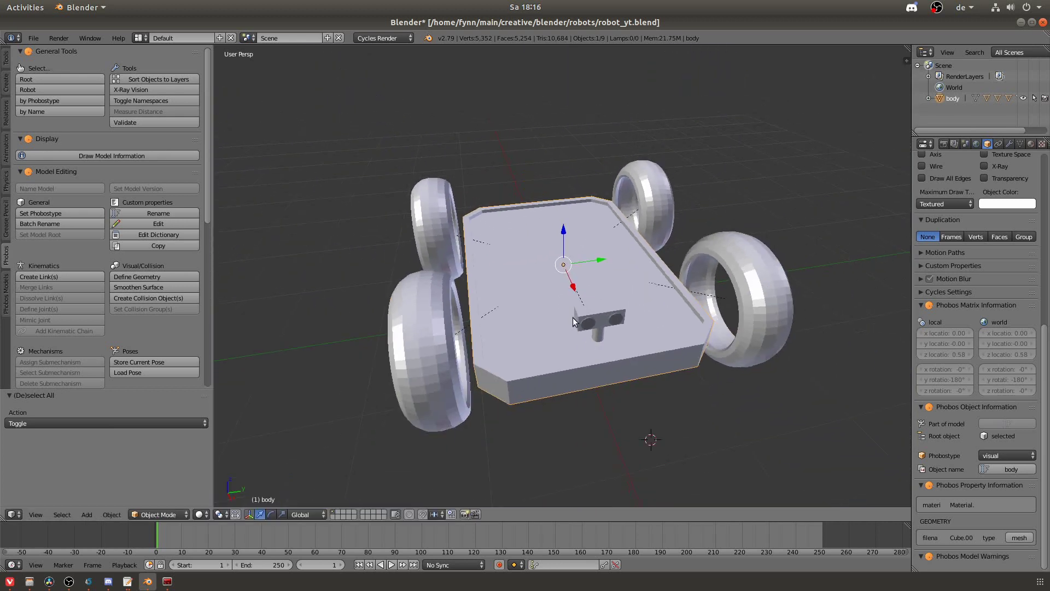
middle_drag(573, 318, 615, 320)
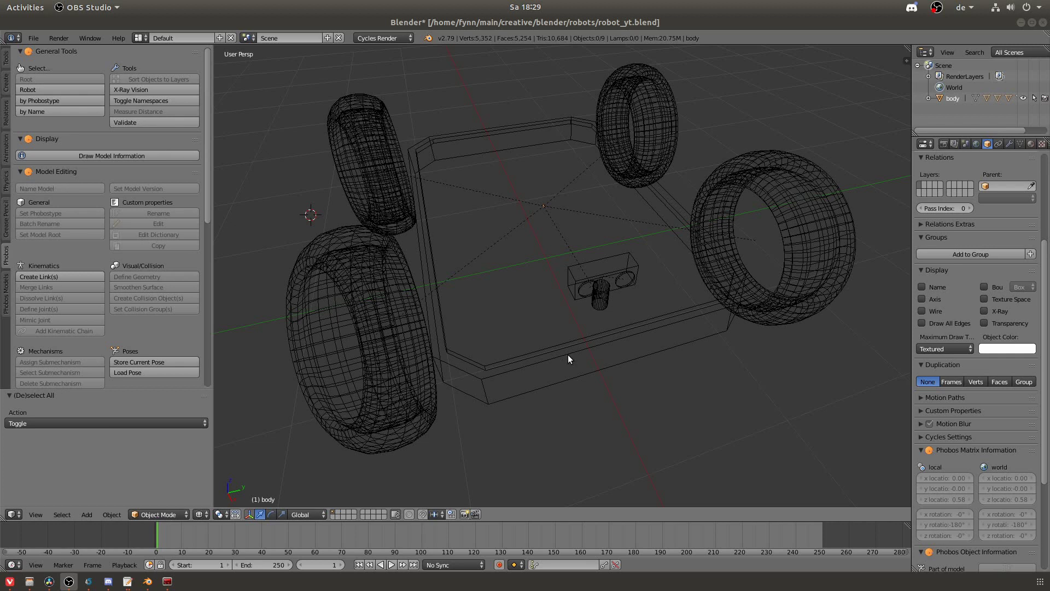
right_click(560, 349)
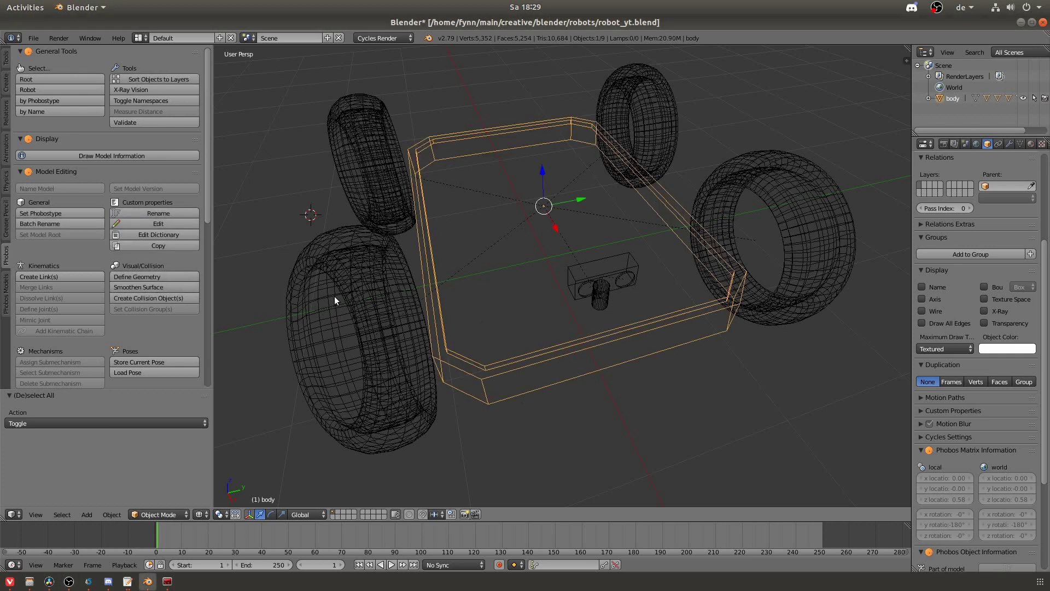
Create a Phobos link at the body's origin and rotate it 180° about Y.
click(46, 278)
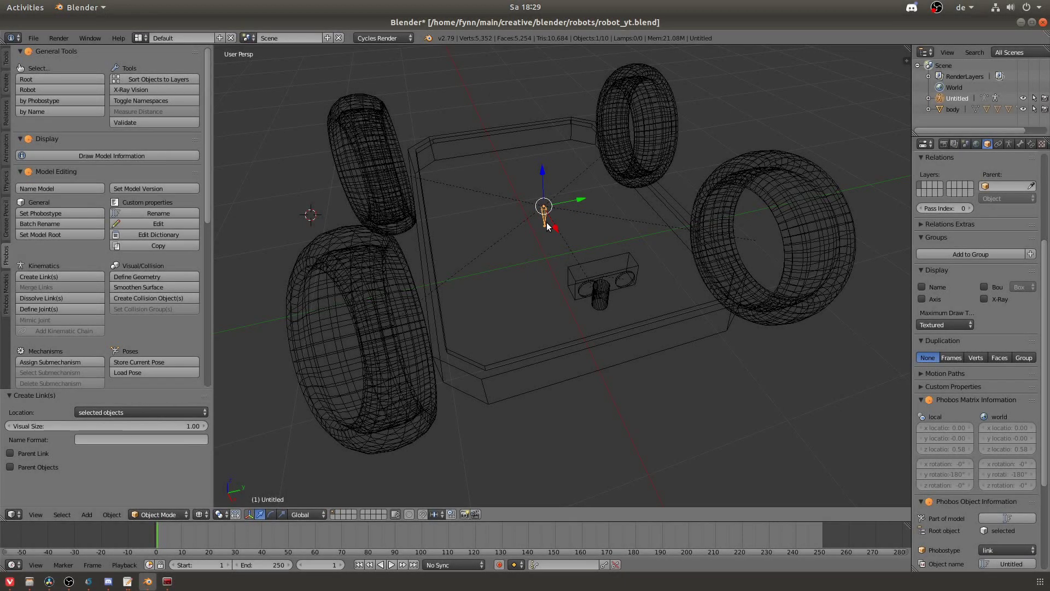
scroll(545, 215, up, 6)
scroll(543, 247, up, 2)
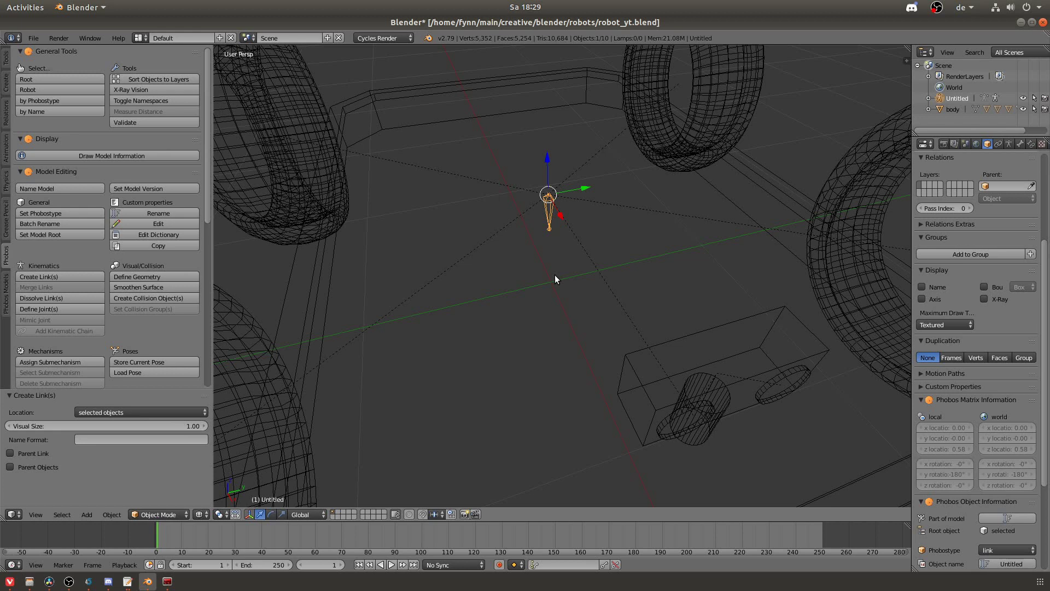
scroll(554, 279, up, 2)
text(ry180)
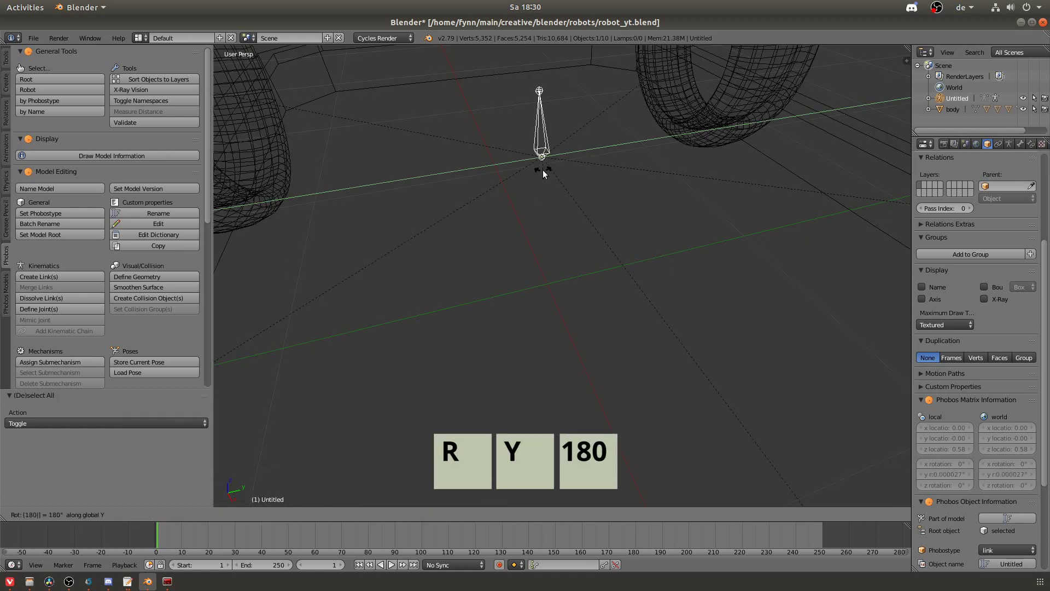
key(Return)
Select the body frame together with the new link.
scroll(543, 170, down, 2)
key(a)
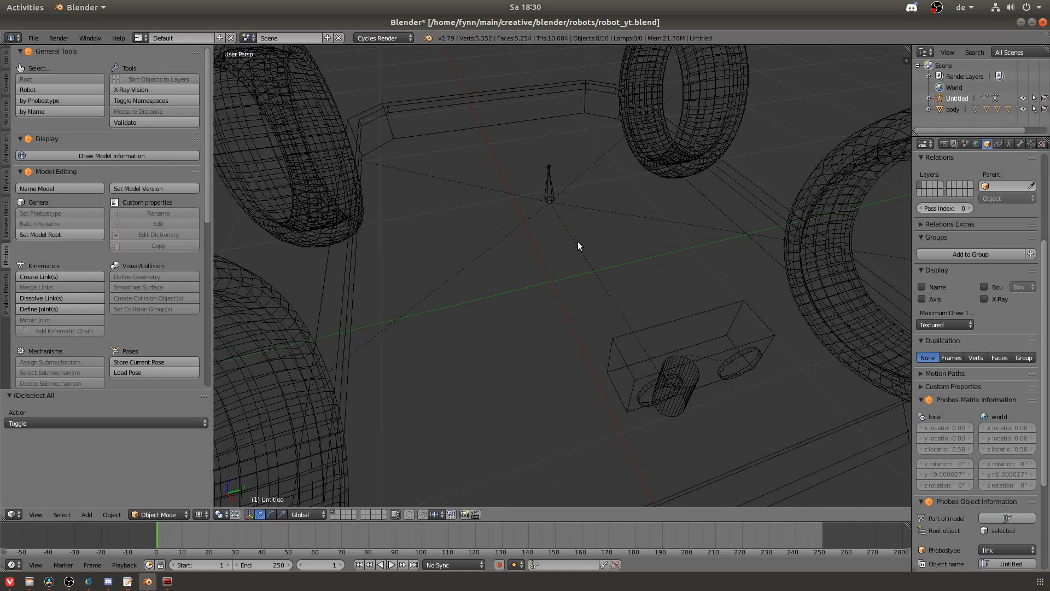
scroll(580, 246, down, 4)
scroll(583, 242, up, 2)
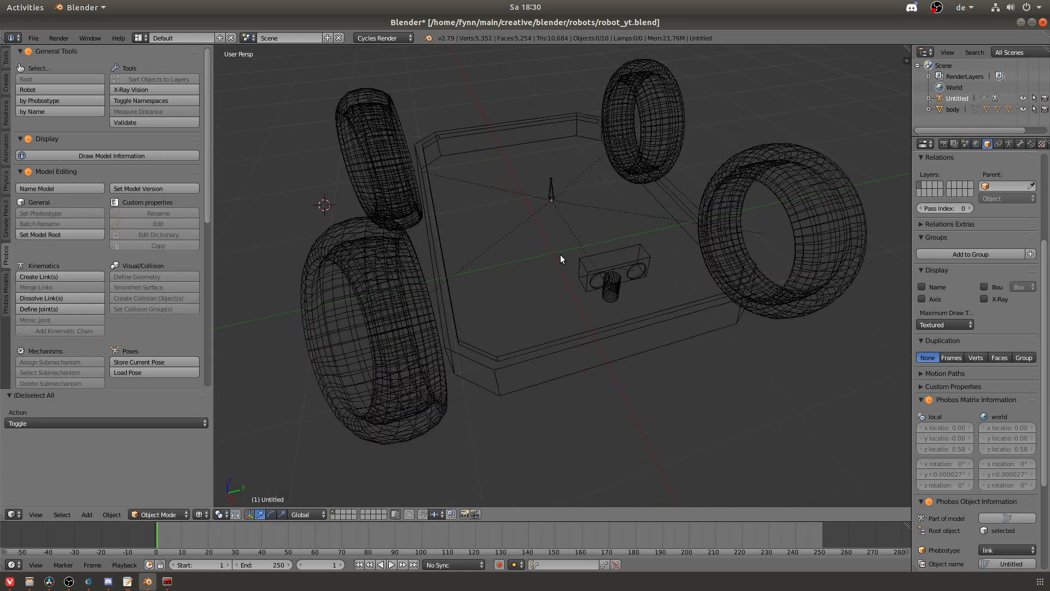
right_click(564, 329)
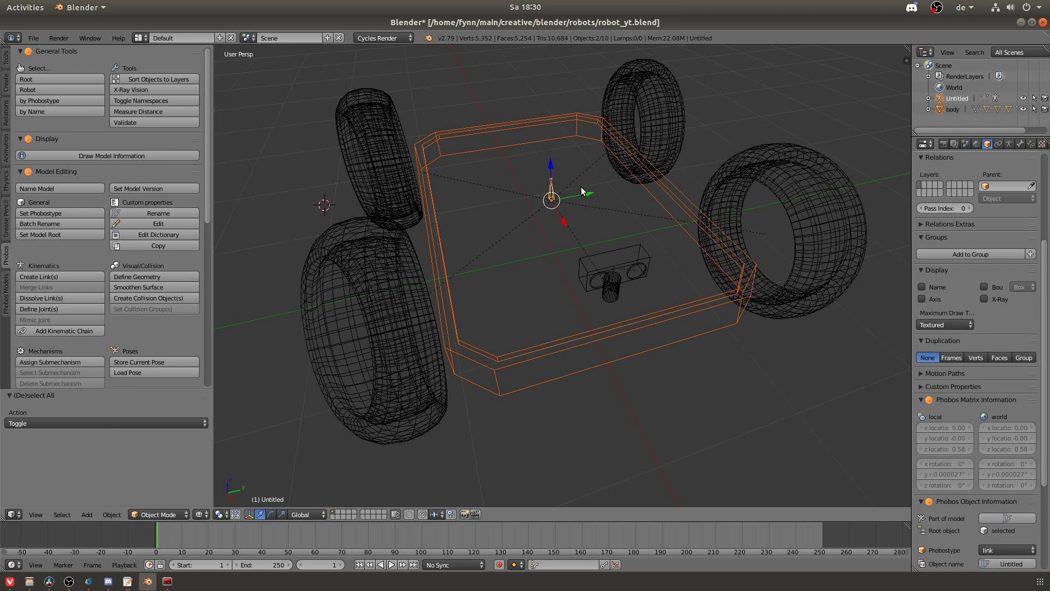
Parent the body to the link Untitled with Bone Relative.
key(ctrl+p)
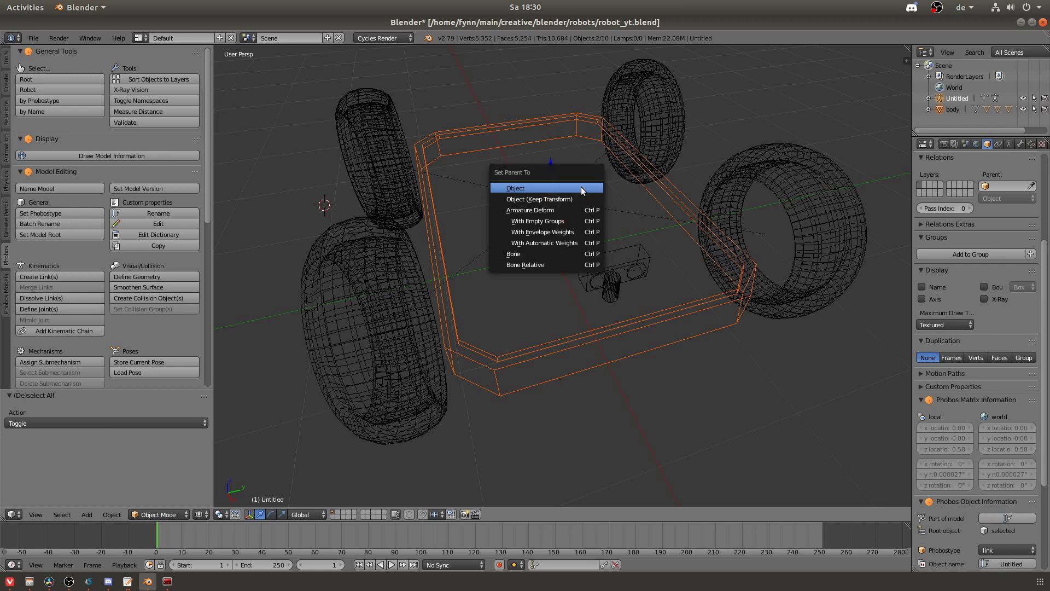
click(540, 265)
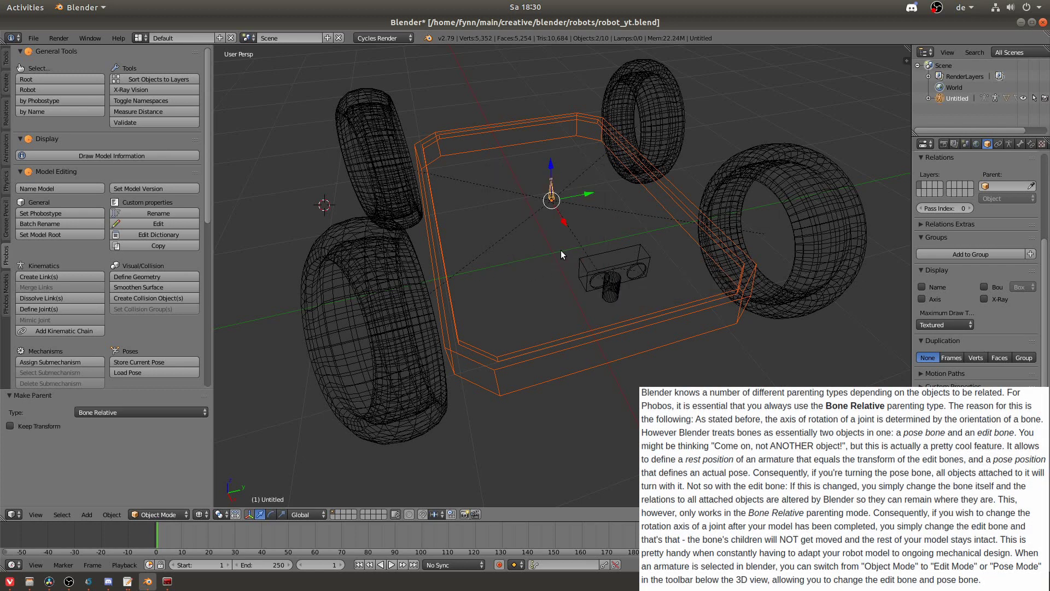
key(a)
Create links Untitled.001–.004 at the four wheels.
shift+right_click(367, 282)
shift+right_click(381, 161)
shift+right_click(647, 107)
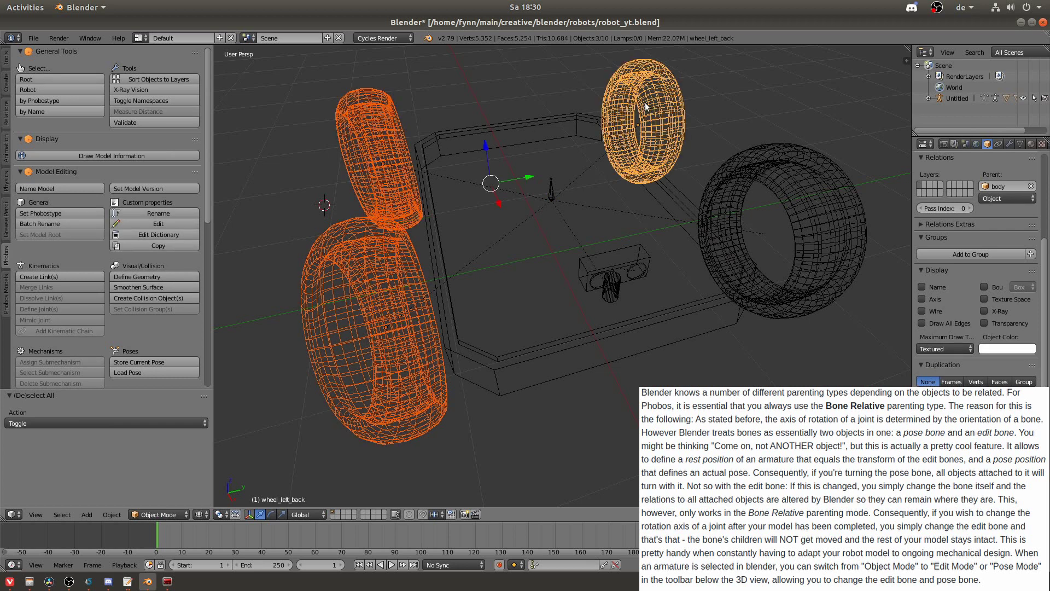
shift+right_click(826, 198)
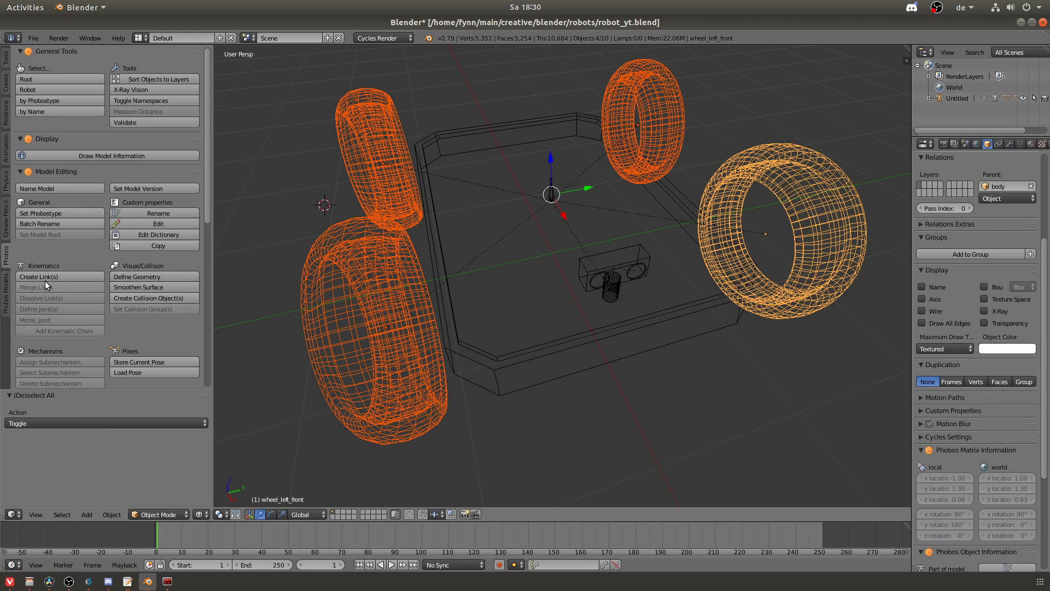
click(38, 277)
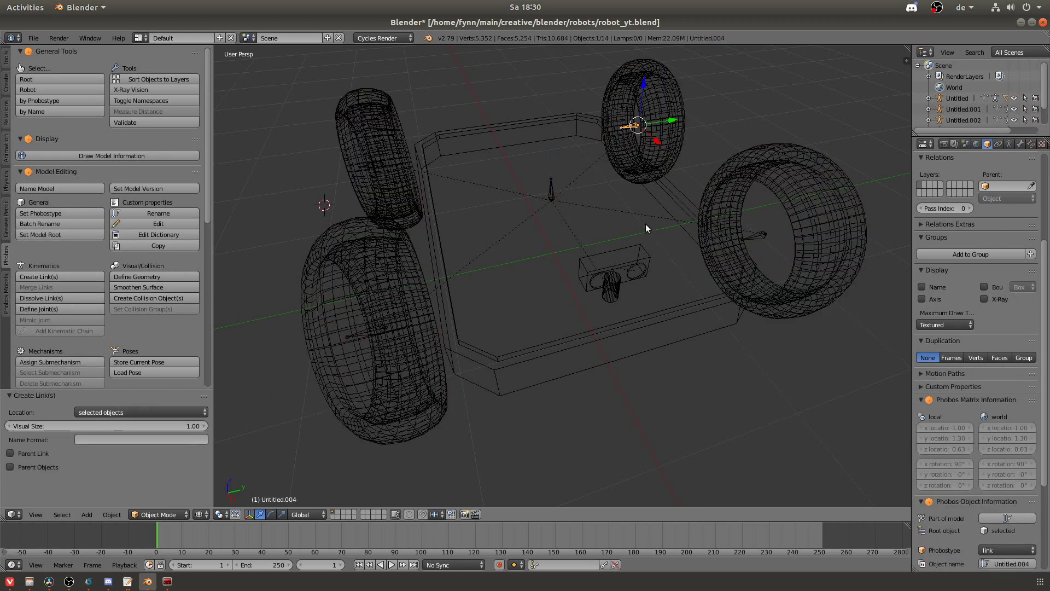
Parent each wheel to its own link with Bone Relative.
key(a)
shift+right_click(663, 159)
key(ctrl+p)
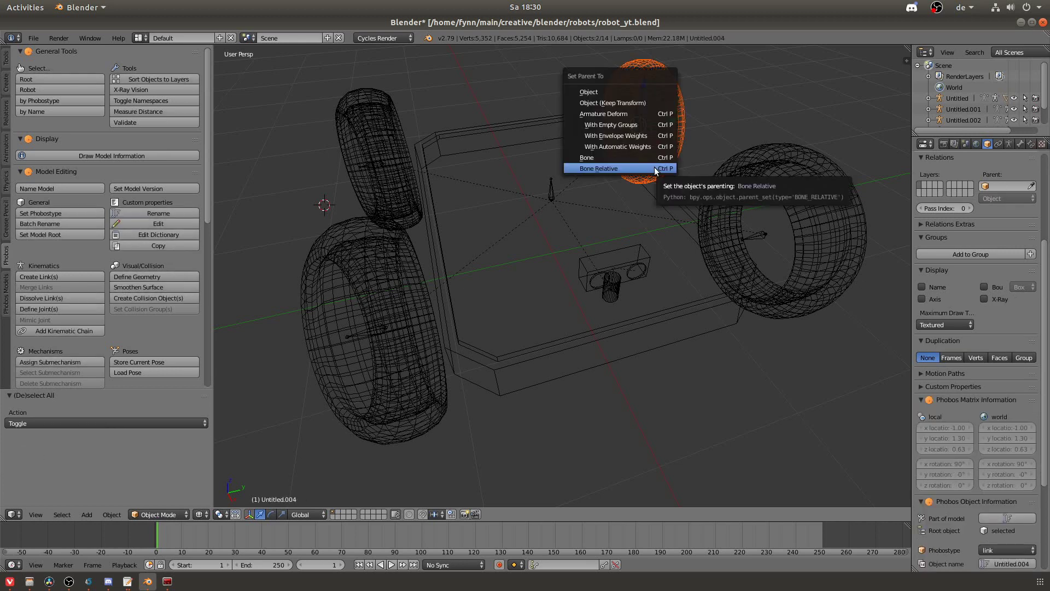
click(654, 167)
right_click(779, 225)
key(ctrl+p)
click(758, 244)
right_click(360, 285)
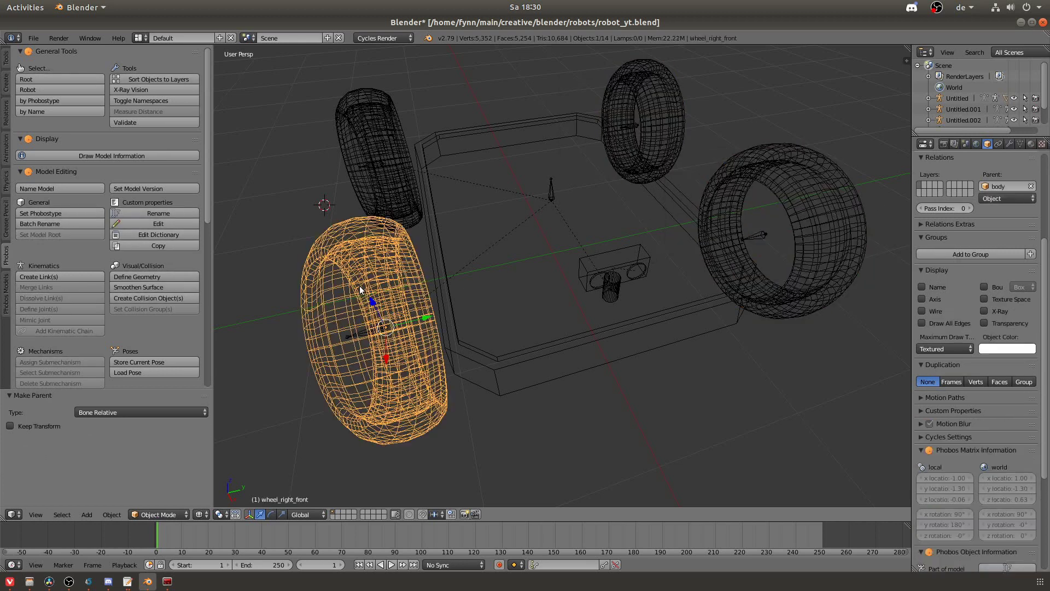
right_click(372, 171)
key(ctrl+p)
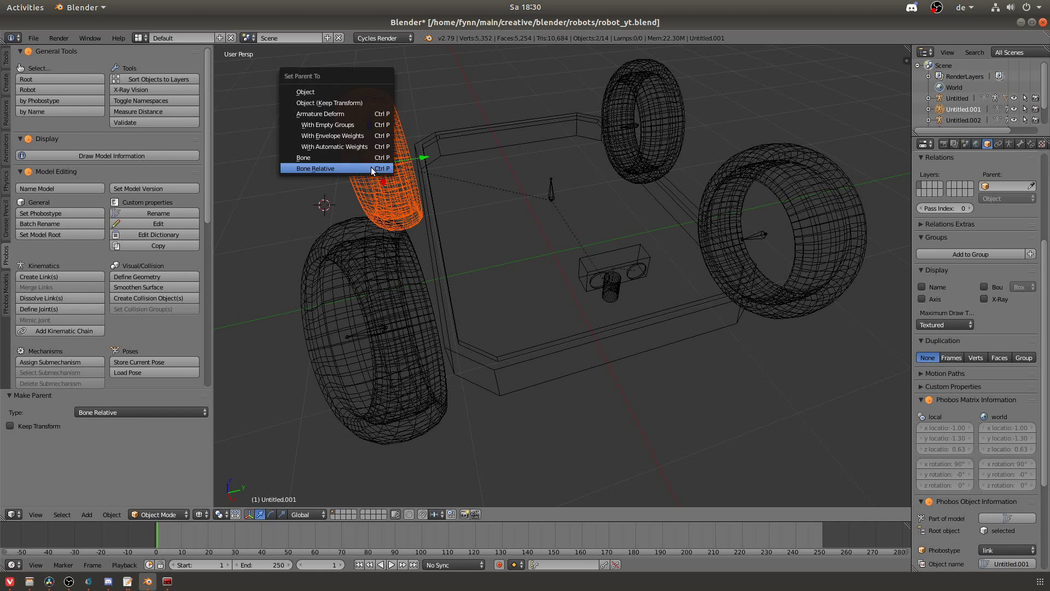
click(371, 166)
Parent the four wheel links to the central body link with Bone Relative.
right_click(631, 127)
shift+right_click(760, 238)
shift+right_click(370, 331)
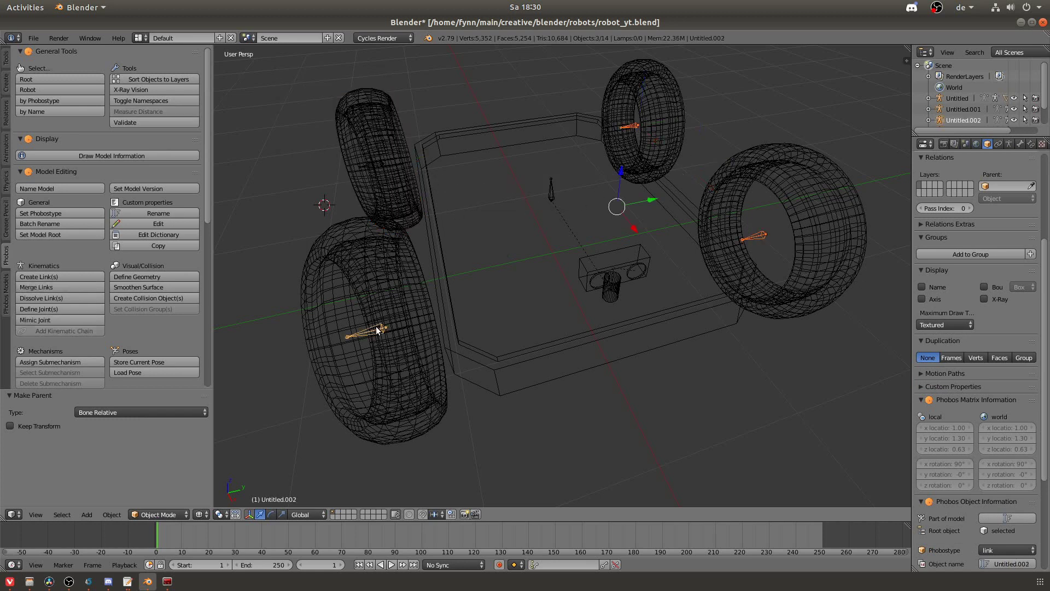
shift+right_click(373, 164)
shift+right_click(551, 191)
key(ctrl+p)
click(604, 182)
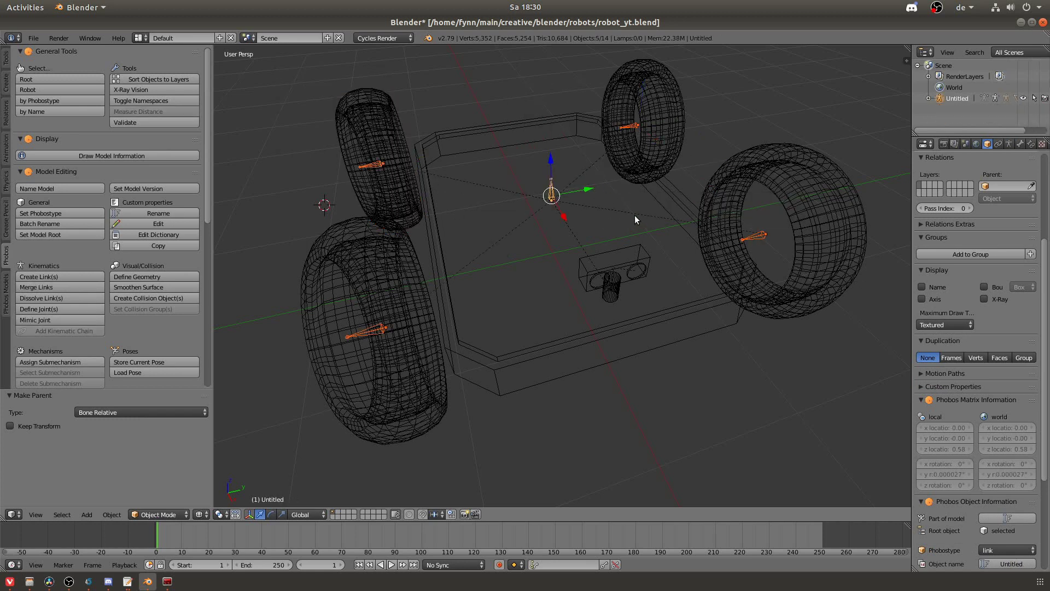
key(a)
Create a Phobos link at the neck cylinder's origin.
middle_drag(634, 215, 698, 339)
scroll(698, 339, up, 3)
scroll(698, 344, up, 2)
right_click(567, 265)
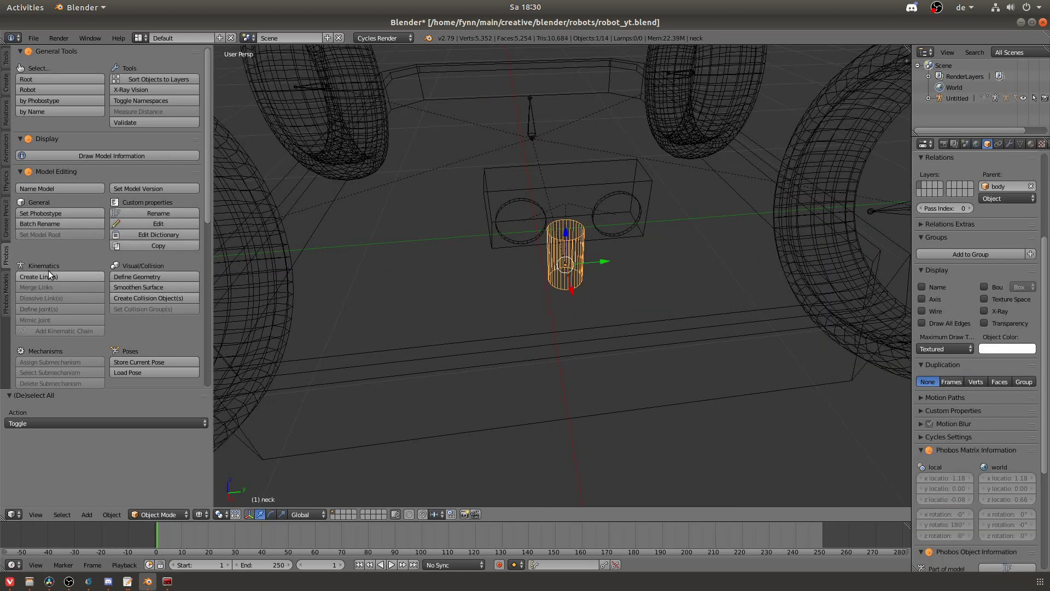
click(48, 273)
key(a)
Adjust the selection around the new neck link, ending with only the body link selected.
right_click(566, 257)
shift+right_click(566, 230)
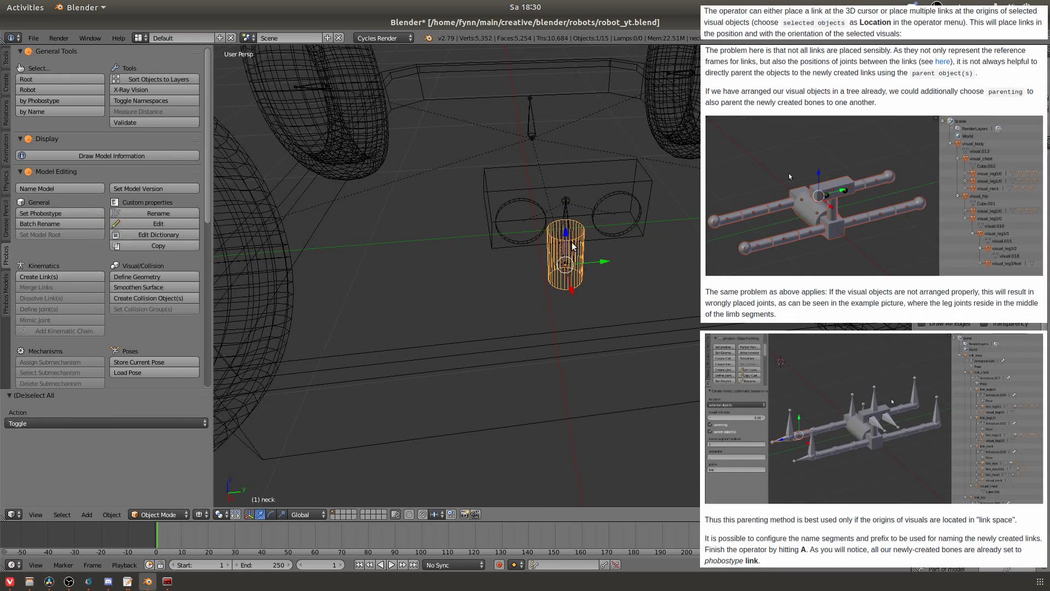
scroll(566, 252, up, 2)
scroll(565, 251, down, 2)
right_click(565, 230)
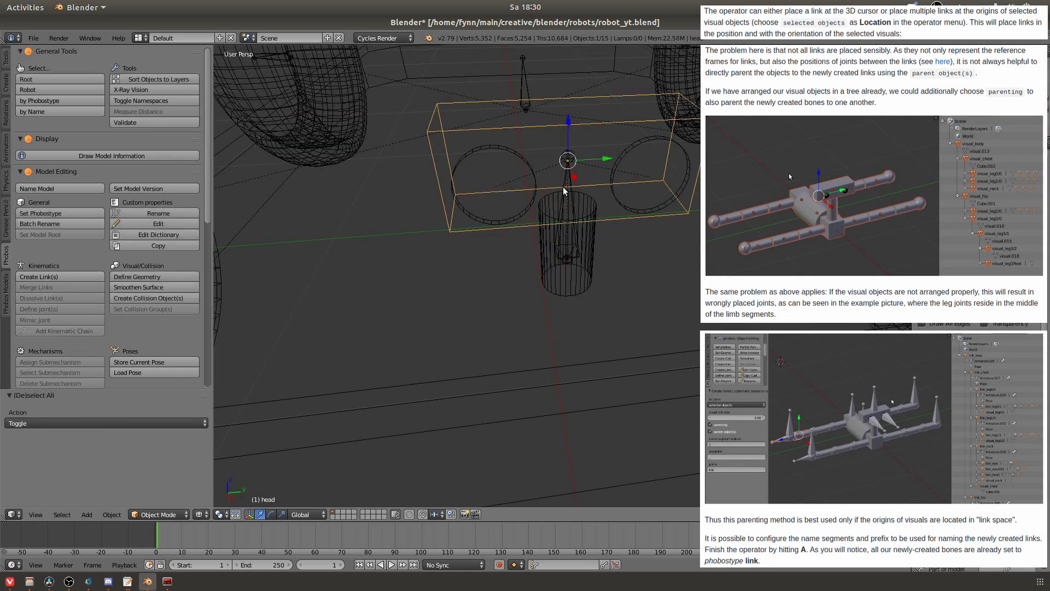
scroll(541, 164, down, 2)
mouse_move(565, 230)
middle_down()
mouse_move(542, 164)
mouse_move(557, 222)
middle_up()
shift+right_click(538, 148)
key(a)
scroll(541, 151, down, 2)
right_click(555, 219)
Move the body link along Z to height 0.58, then deselect everything.
scroll(557, 222, down, 2)
key(g)
key(z)
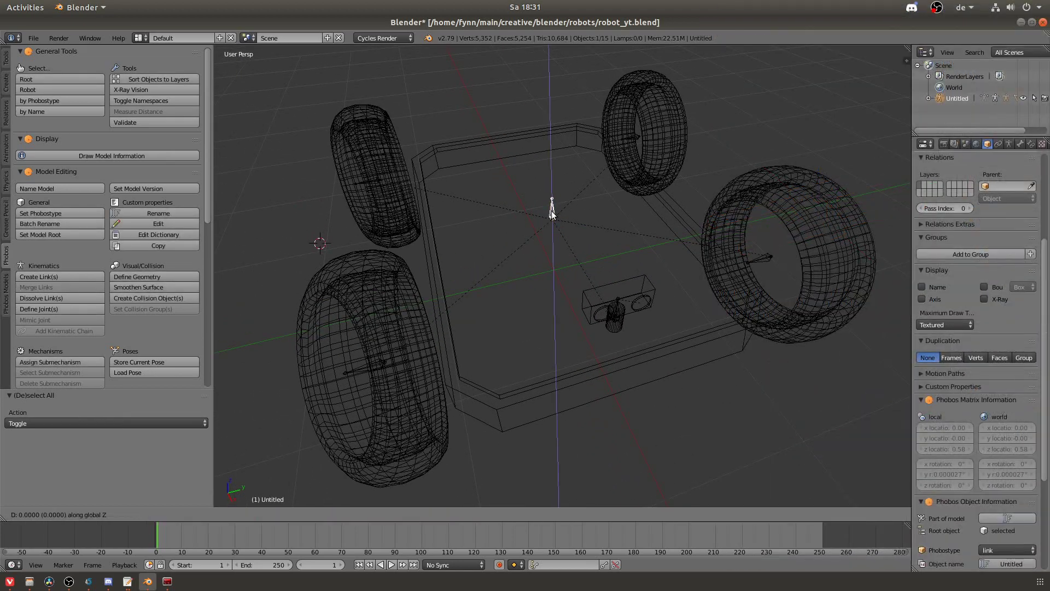
click(565, 147)
scroll(565, 147, up, 2)
scroll(568, 199, down, 2)
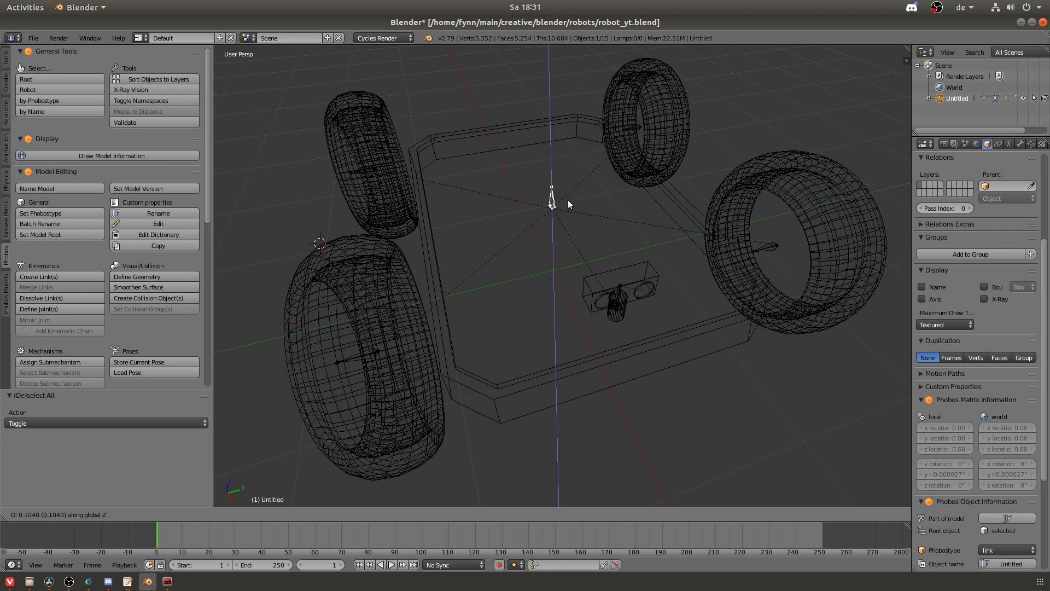
middle_drag(568, 199, 579, 240)
key(a)
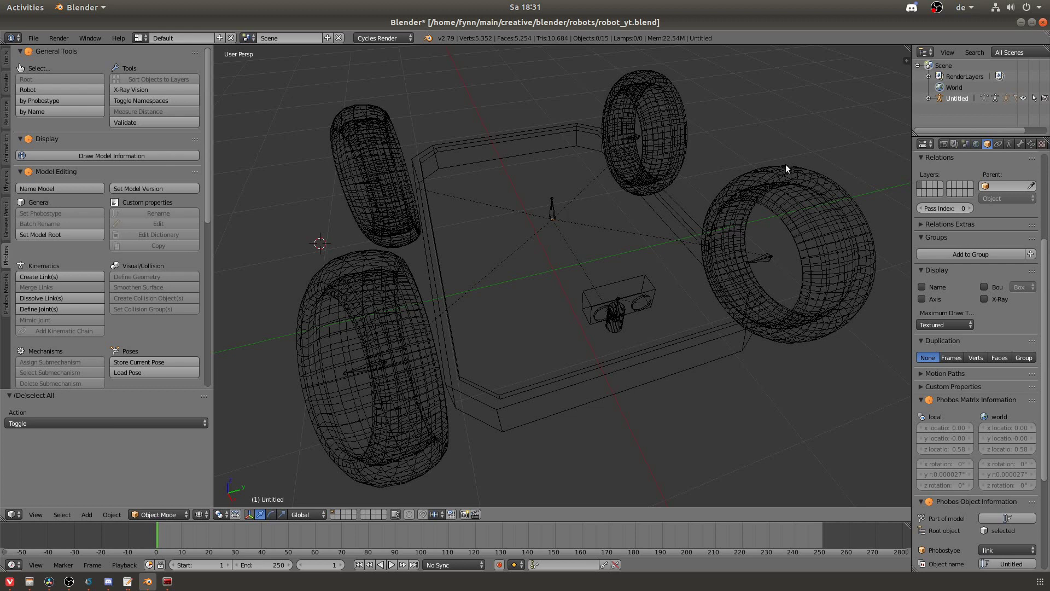
Rename the Untitled link to root in the Outliner and expand Untitled.001.
click(929, 99)
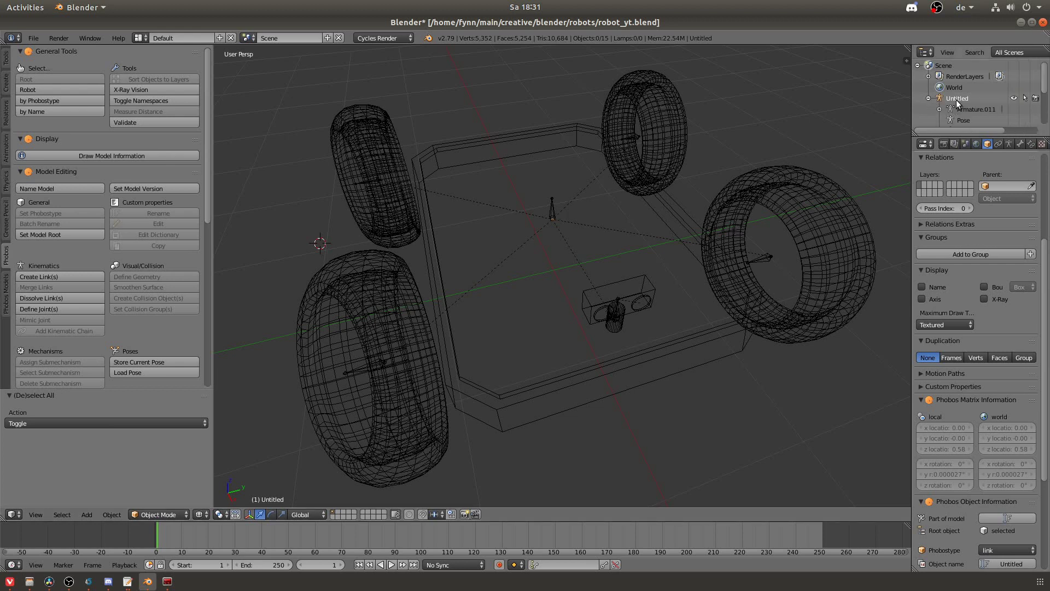
click(957, 99)
double_click(957, 98)
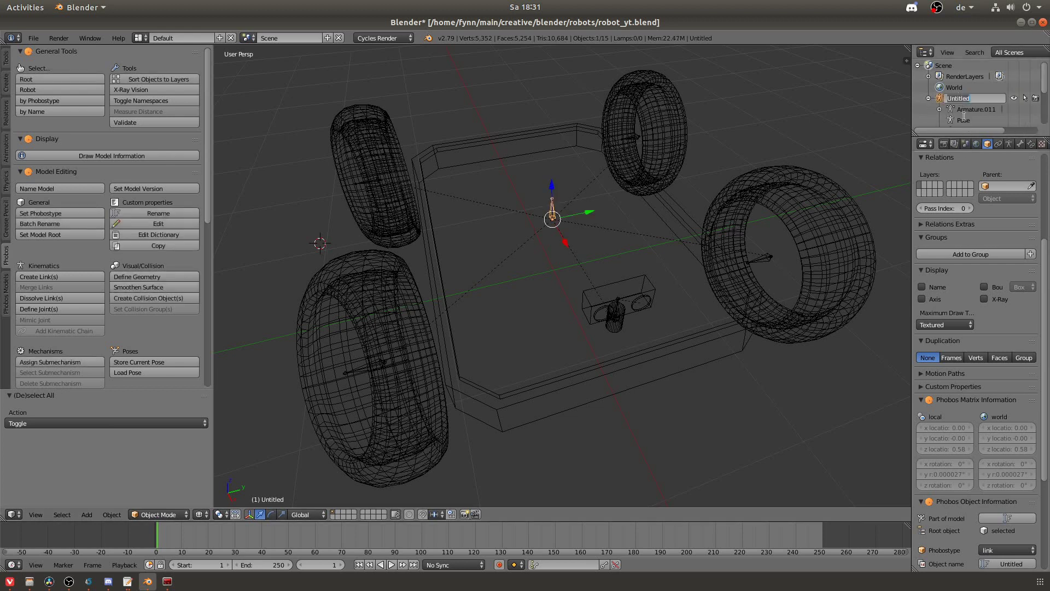
text(root)
key(Return)
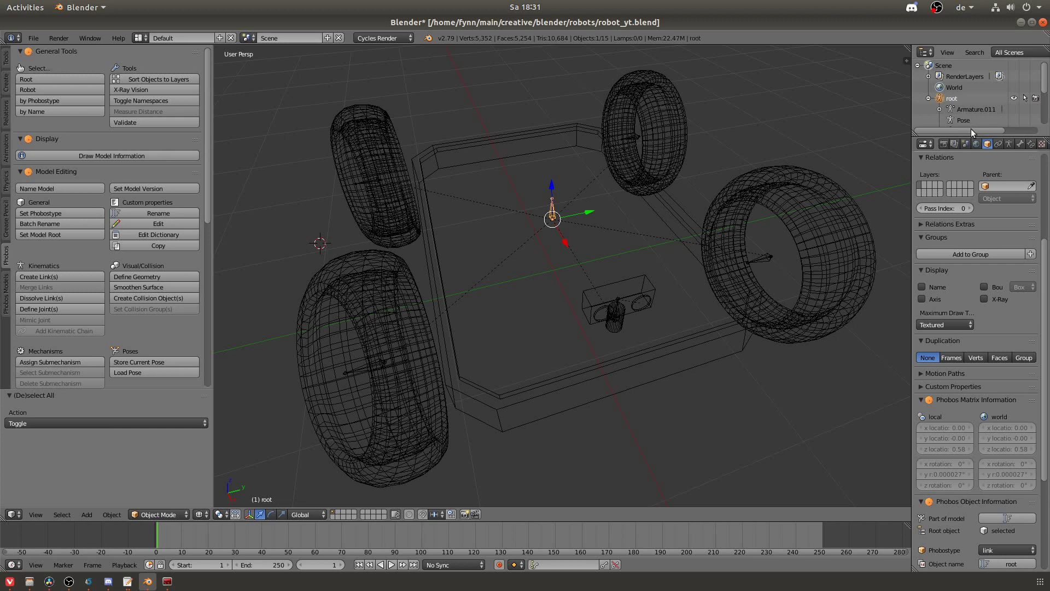
scroll(963, 113, down, 5)
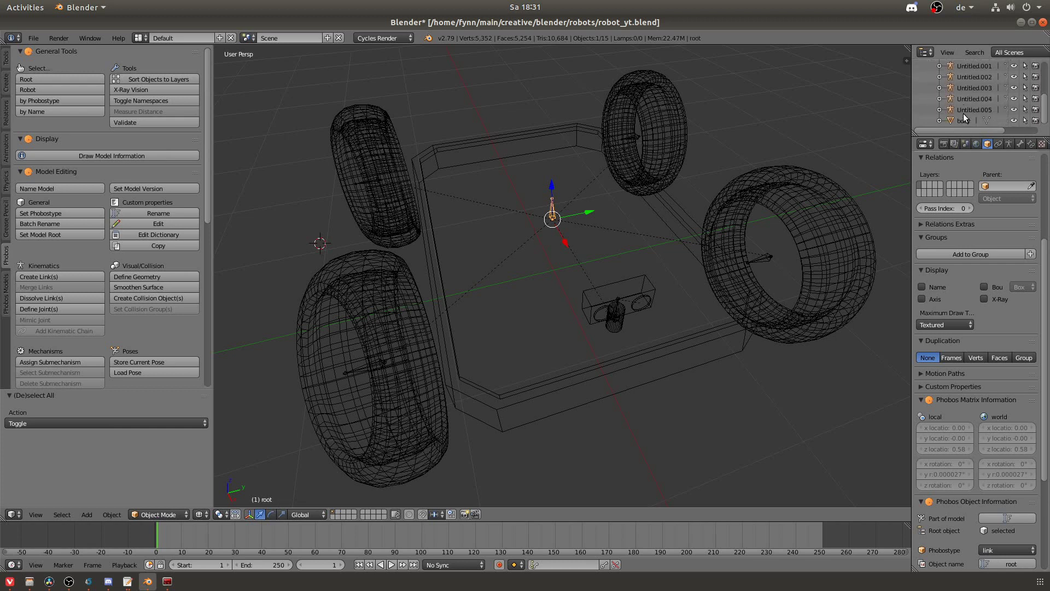
click(938, 66)
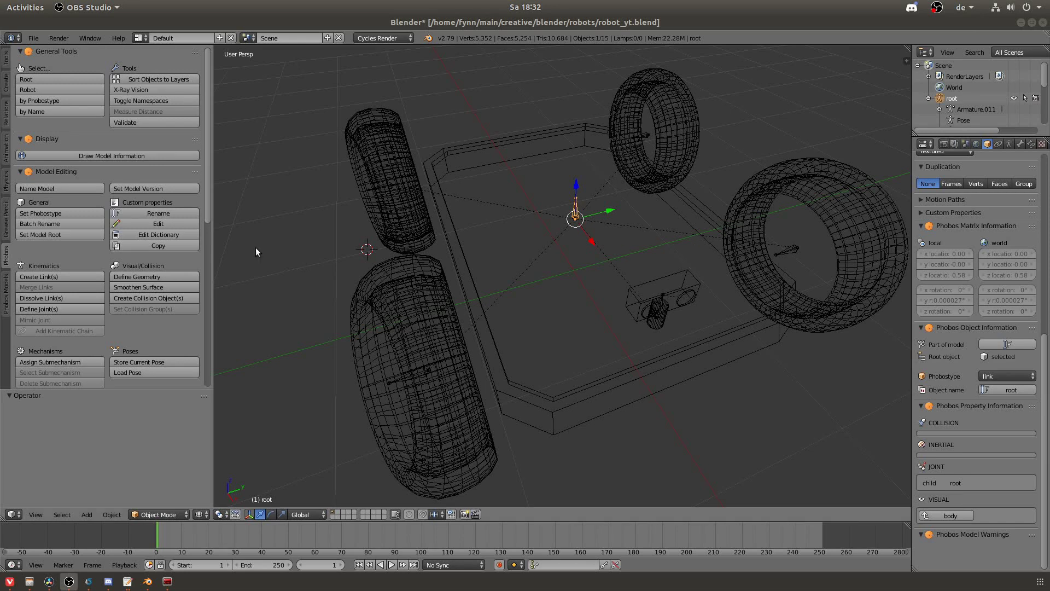
Name the Phobos model rover.
click(47, 188)
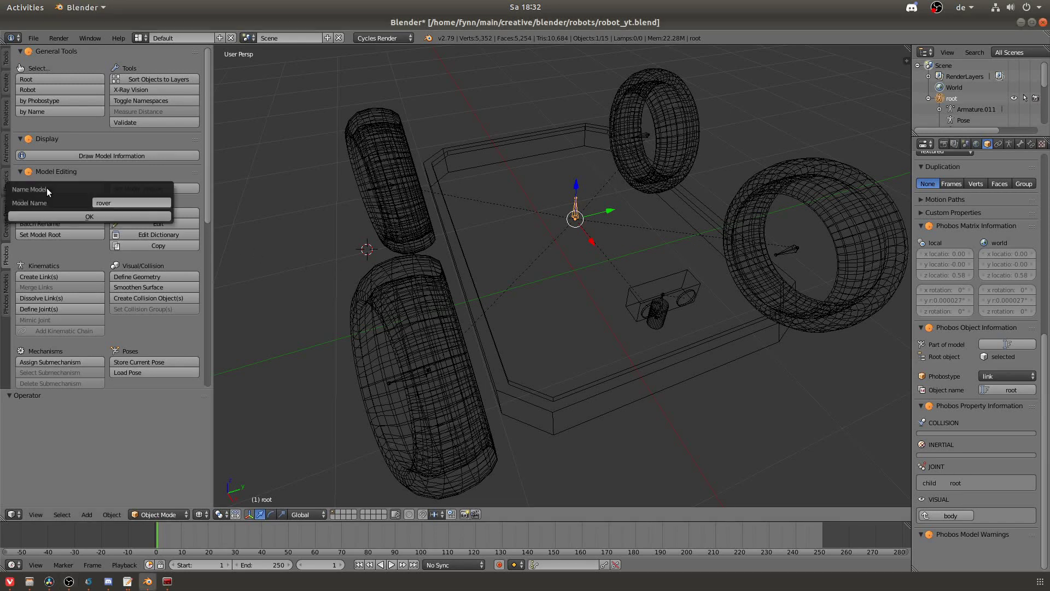
click(110, 202)
key(Return)
click(81, 218)
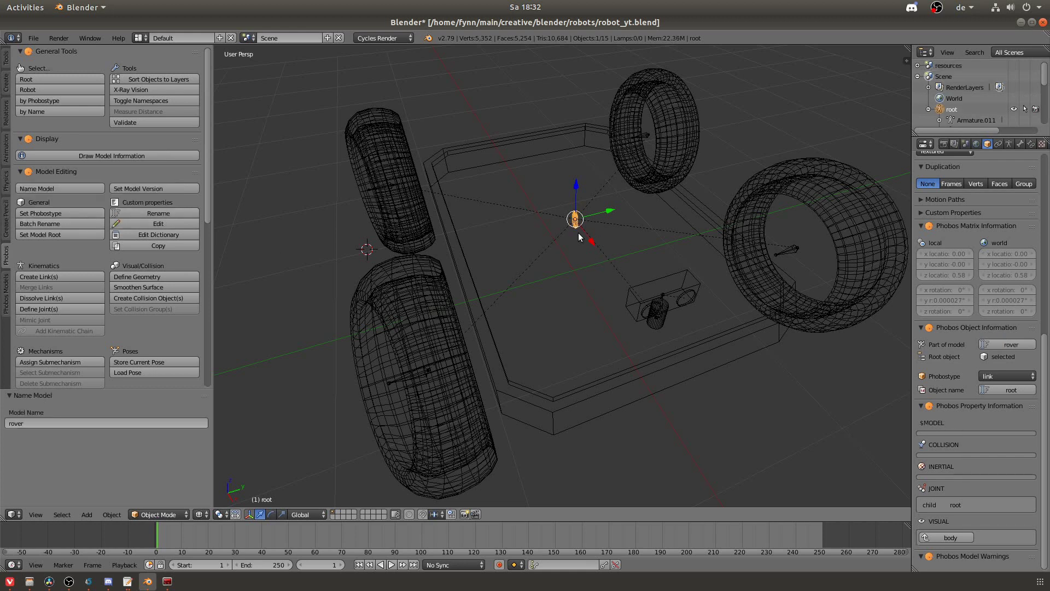
Orbit back out to show all four wheels and select the front-right wheel.
scroll(560, 231, up, 8)
scroll(605, 161, down, 8)
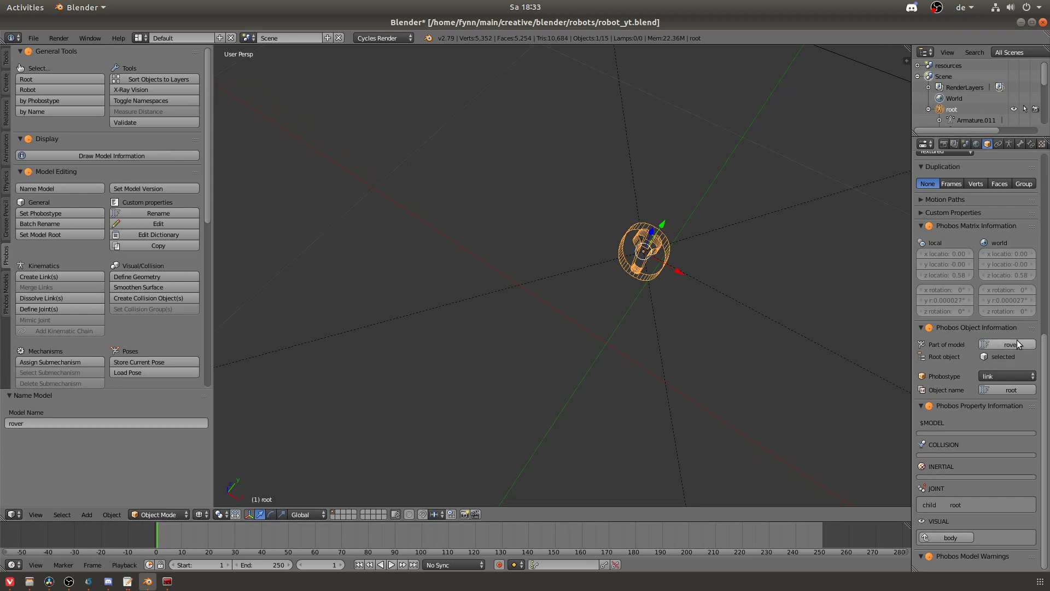
middle_drag(724, 303, 680, 286)
scroll(635, 249, down, 5)
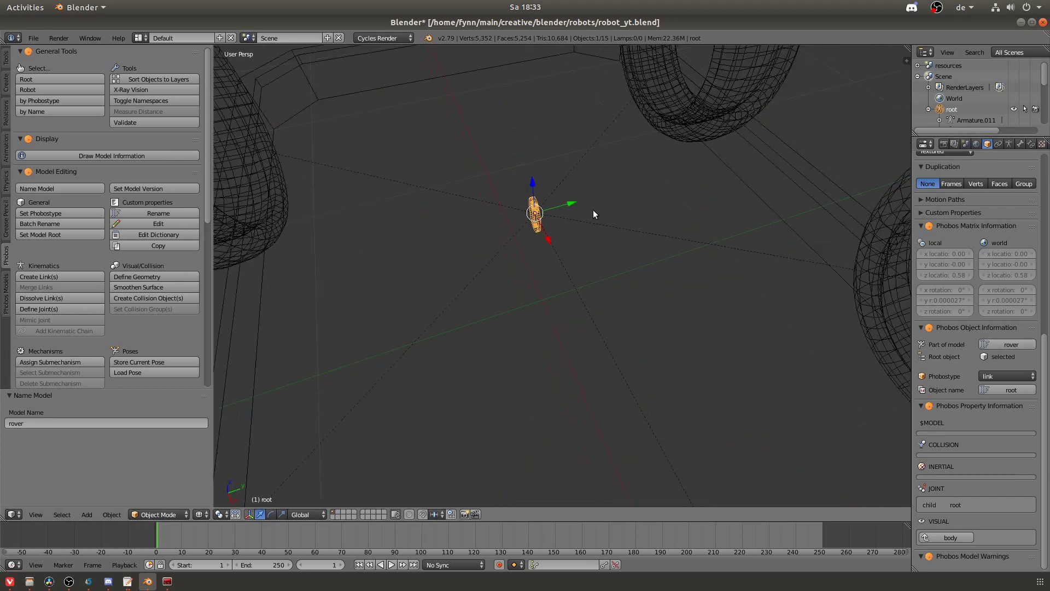
middle_drag(593, 213, 522, 270)
right_click(469, 325)
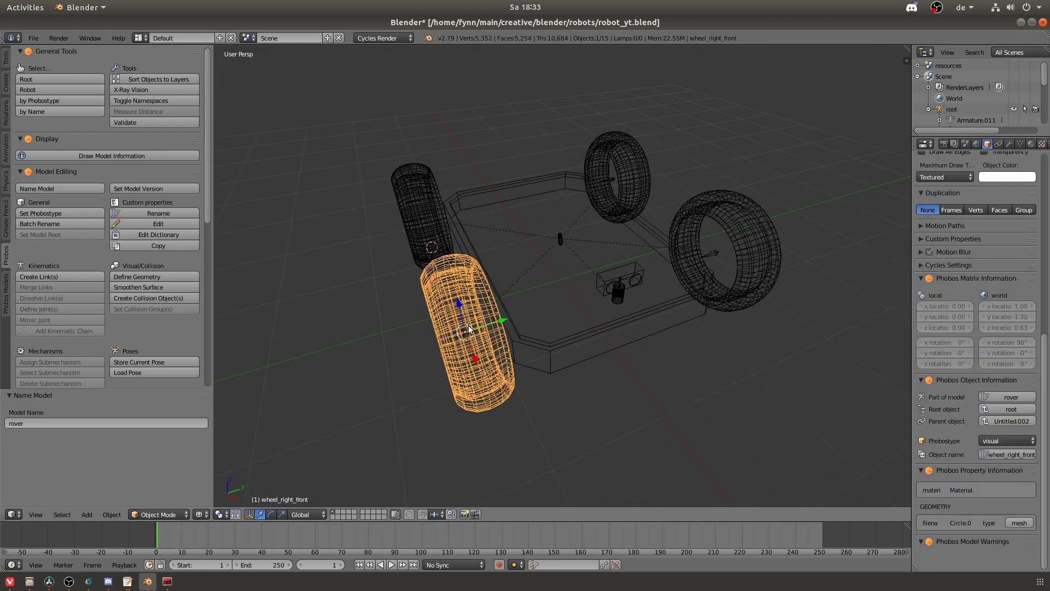
Select link Untitled.002 at the front-right wheel's centre.
middle_drag(553, 302, 589, 295)
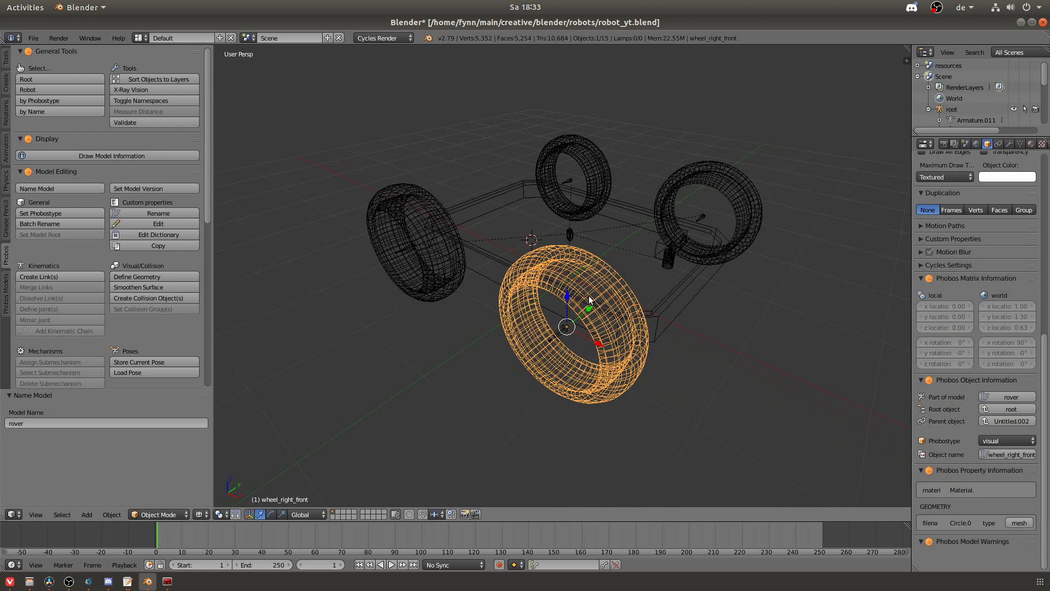
right_click(562, 332)
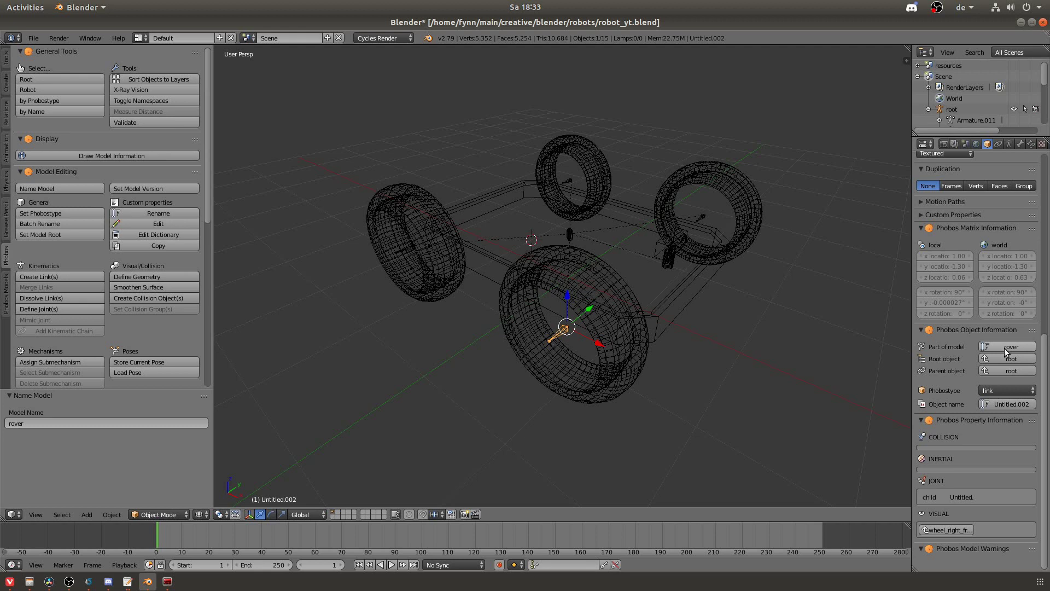
Rename Untitled.002 to wheel_front_right_link and Untitled.003 to head_link.
click(1009, 408)
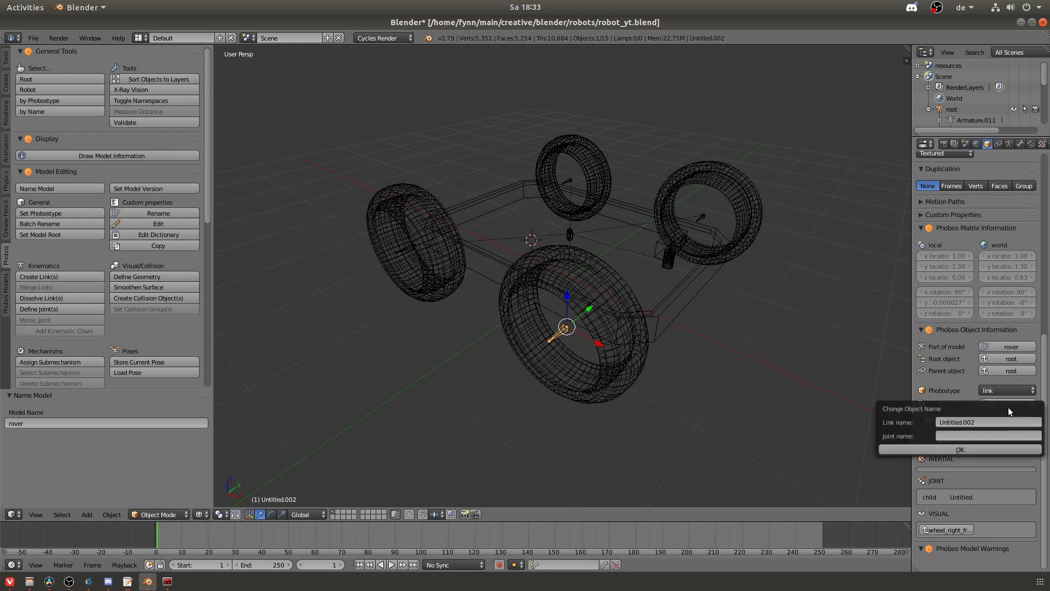
click(983, 419)
text(wheel_front_right_link)
key(Return)
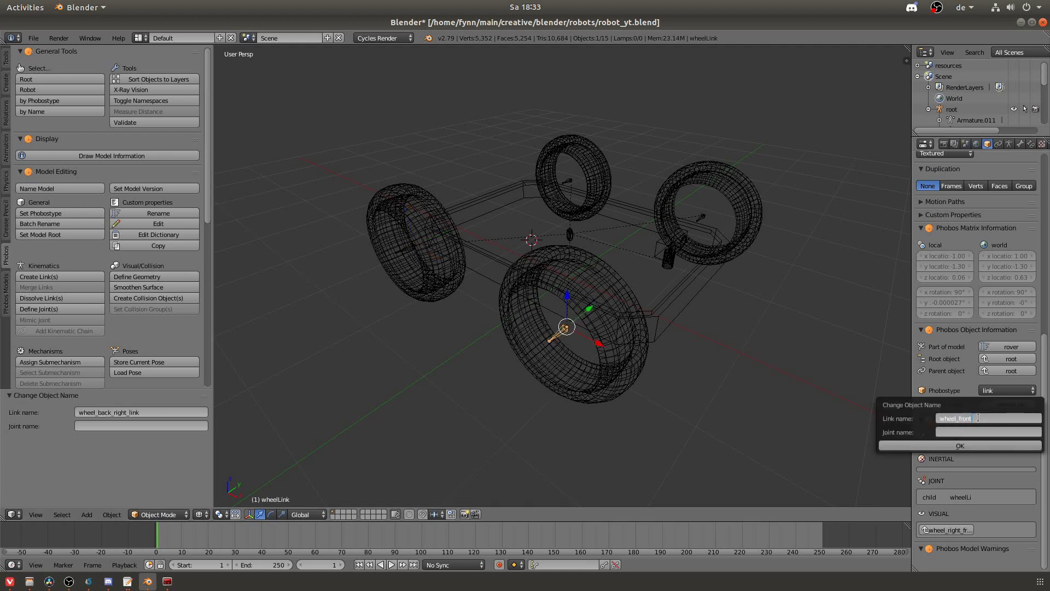
click(1007, 415)
text(head_link)
key(Return)
key(KP_Decimal)
Expand head_link in the Outliner to check its children, then deselect everything.
scroll(968, 104, down, 4)
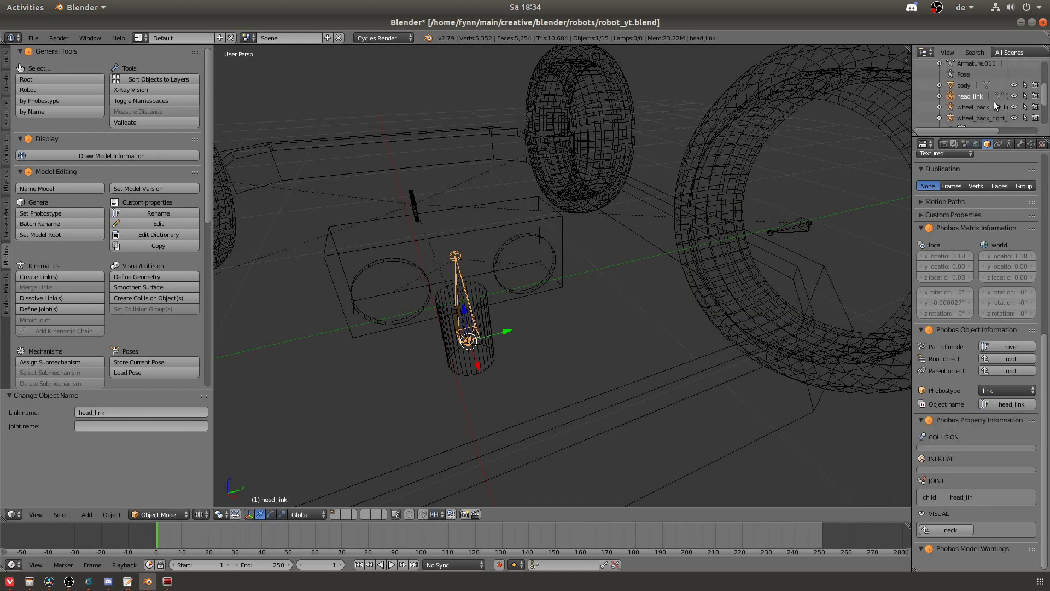
scroll(968, 105, up, 2)
scroll(945, 94, up, 2)
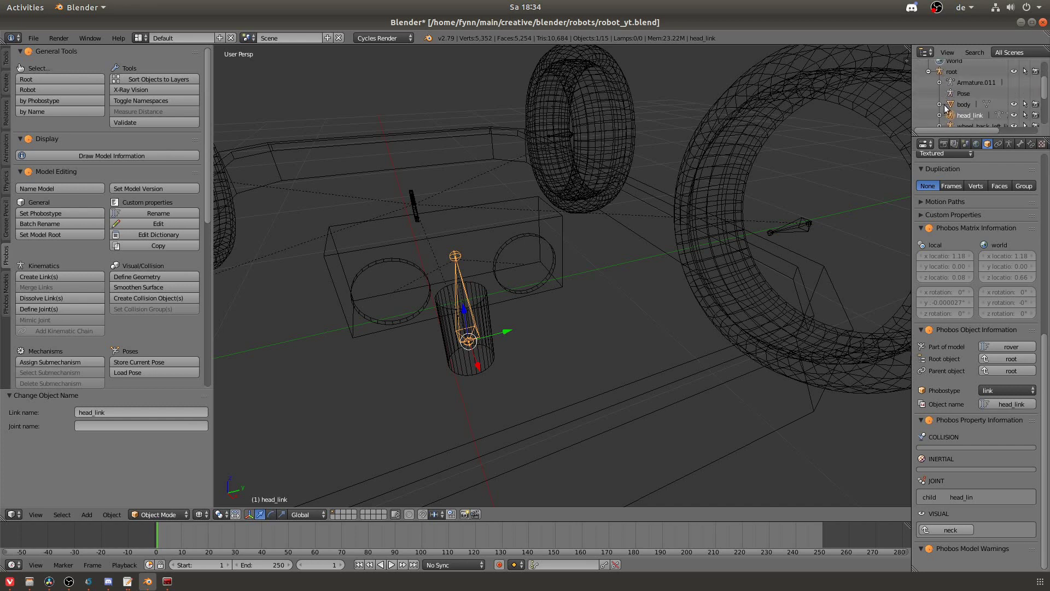
click(940, 115)
scroll(963, 104, down, 3)
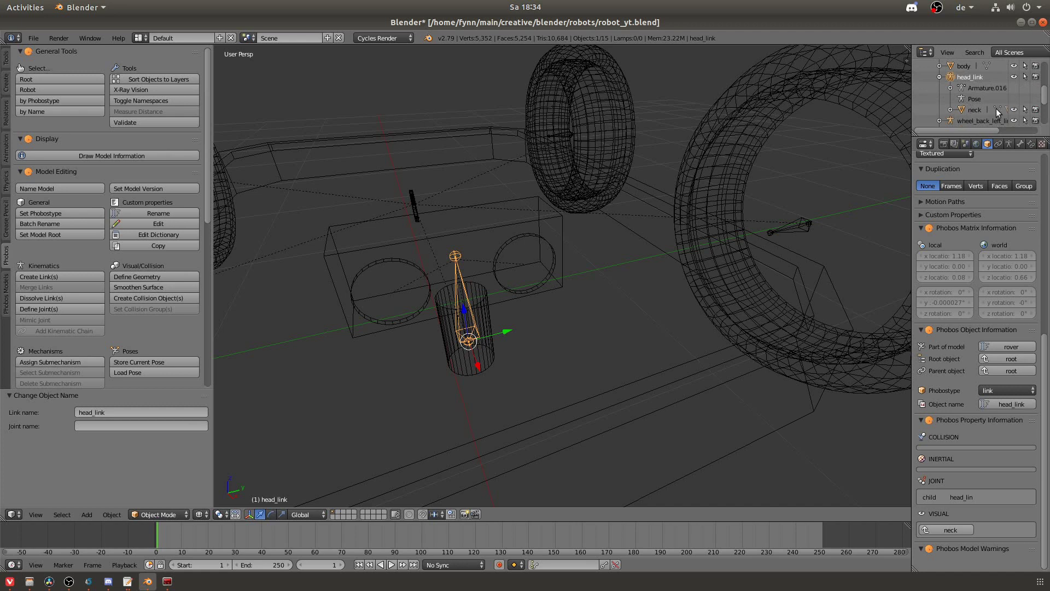
scroll(957, 109, down, 3)
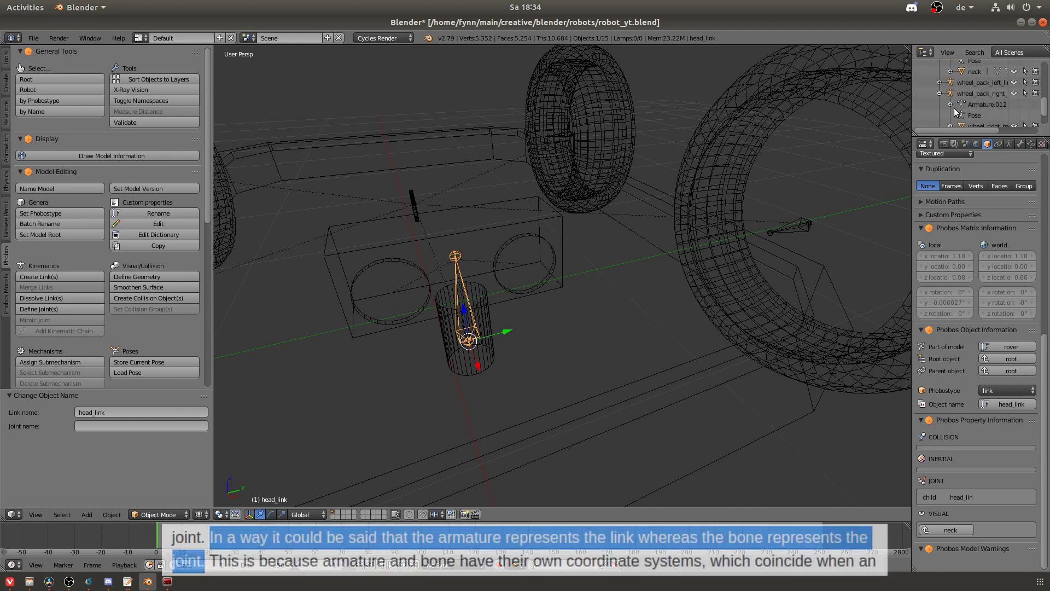
scroll(956, 112, down, 2)
scroll(569, 247, down, 6)
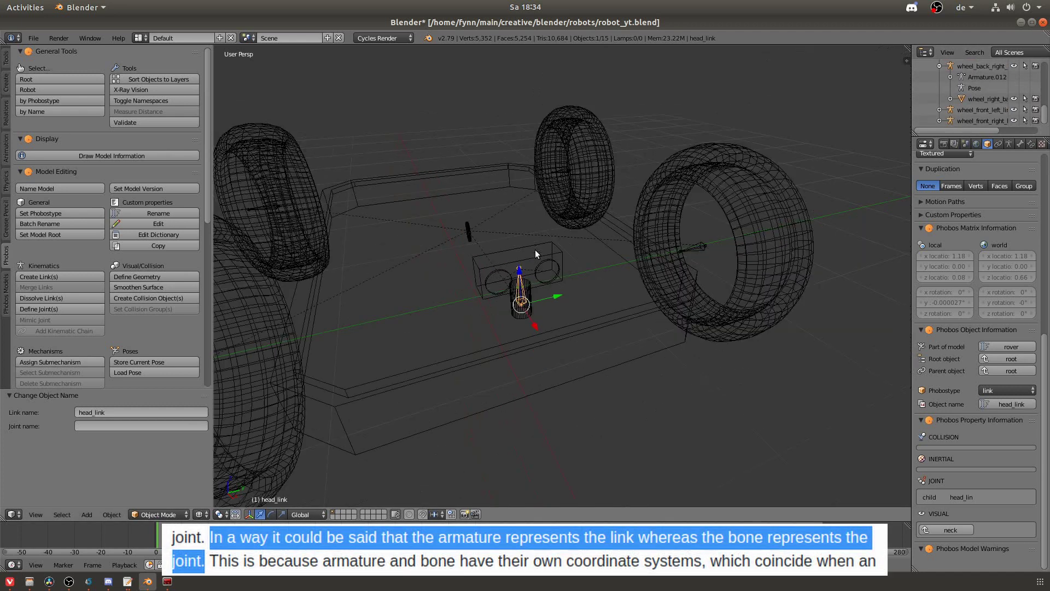
middle_drag(563, 248, 589, 256)
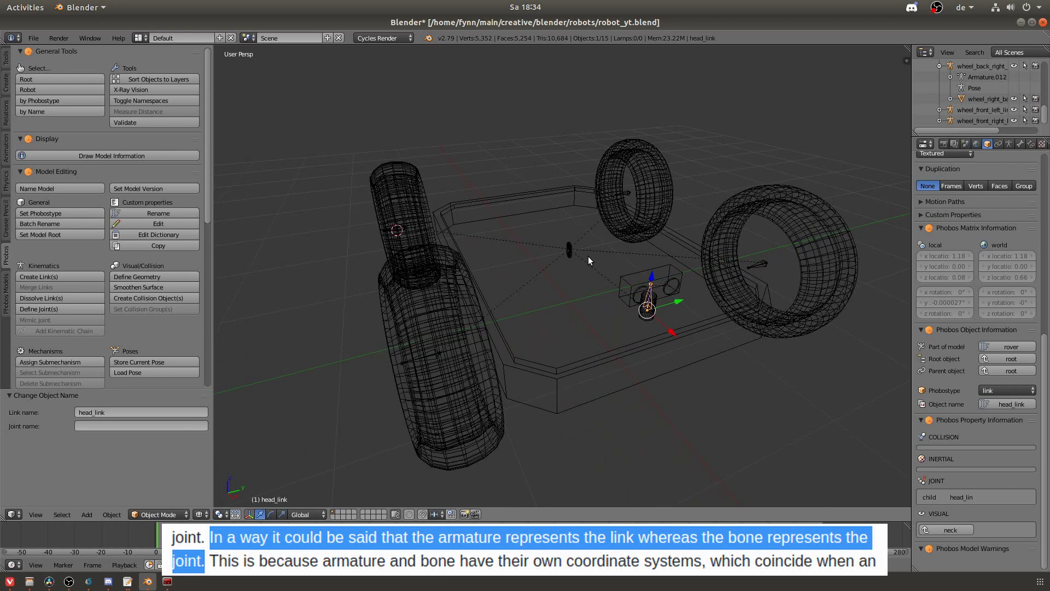
key(a)
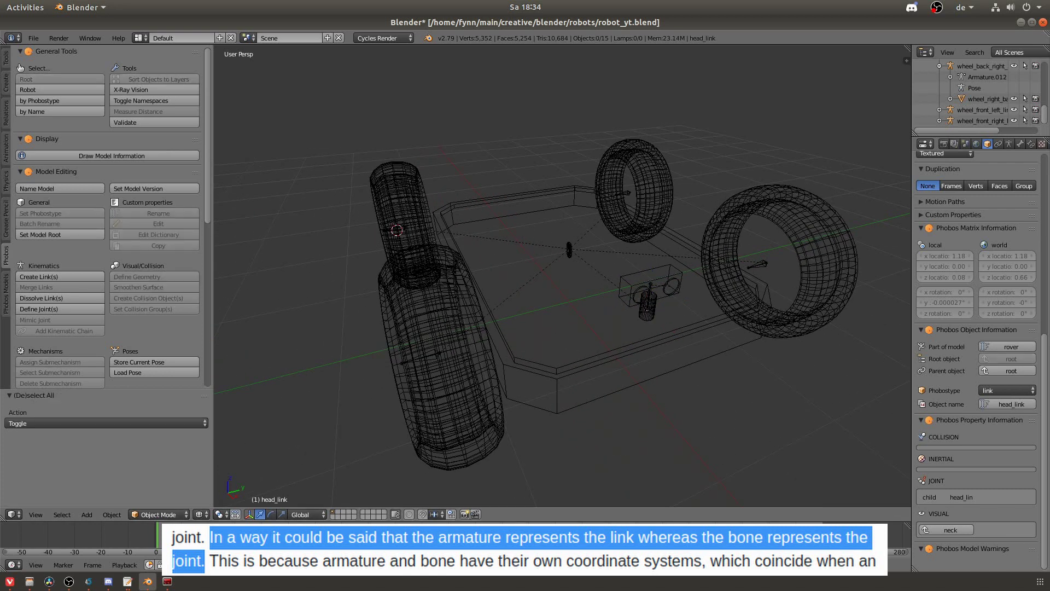
key(alt+Tab)
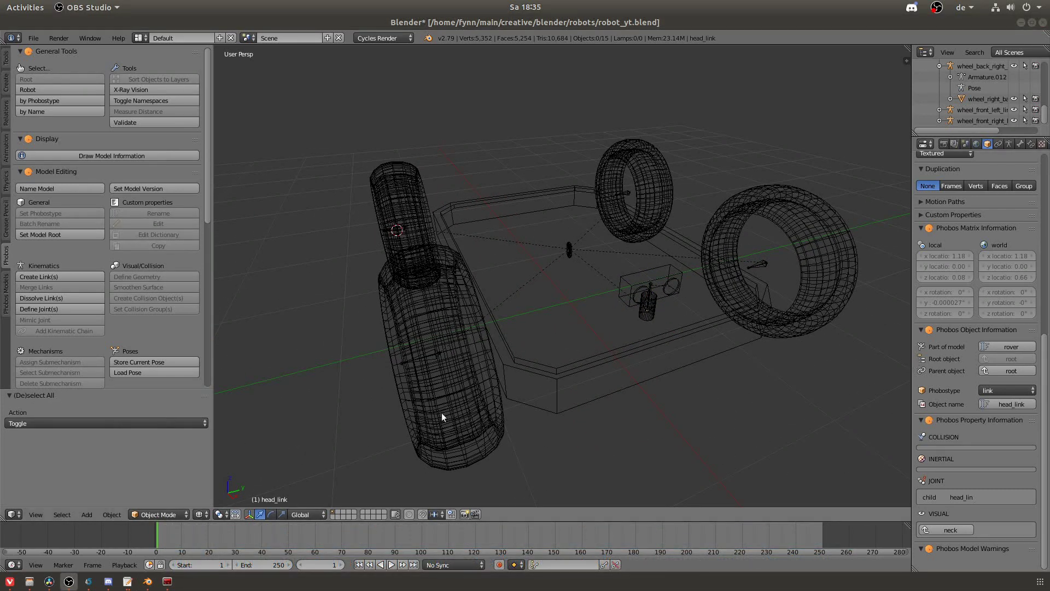
middle_drag(528, 354, 563, 307)
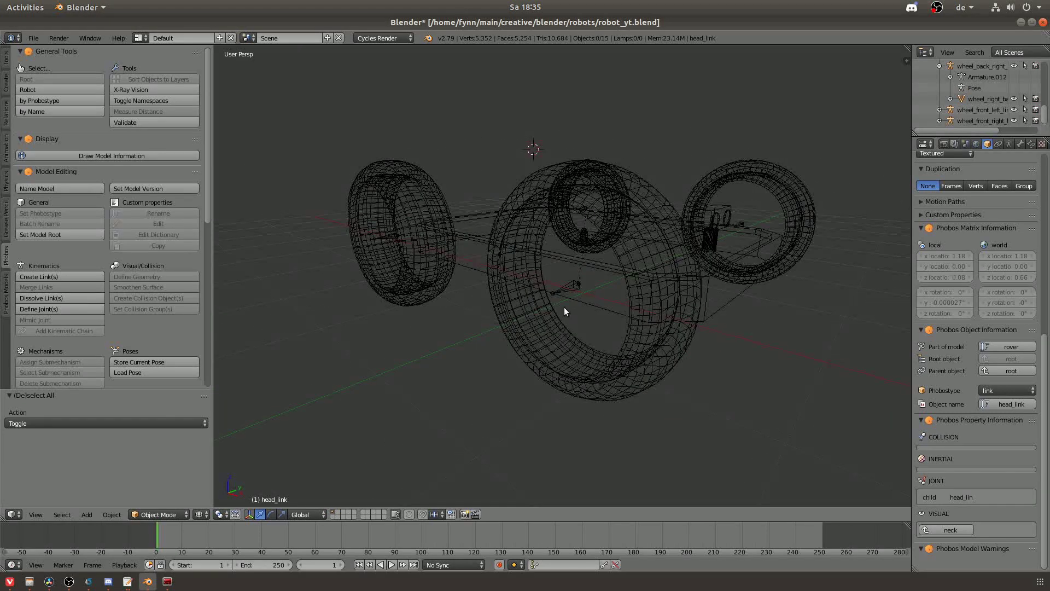
Give wheel_front_right_link a continuous joint and set its maximum velocity.
right_click(564, 293)
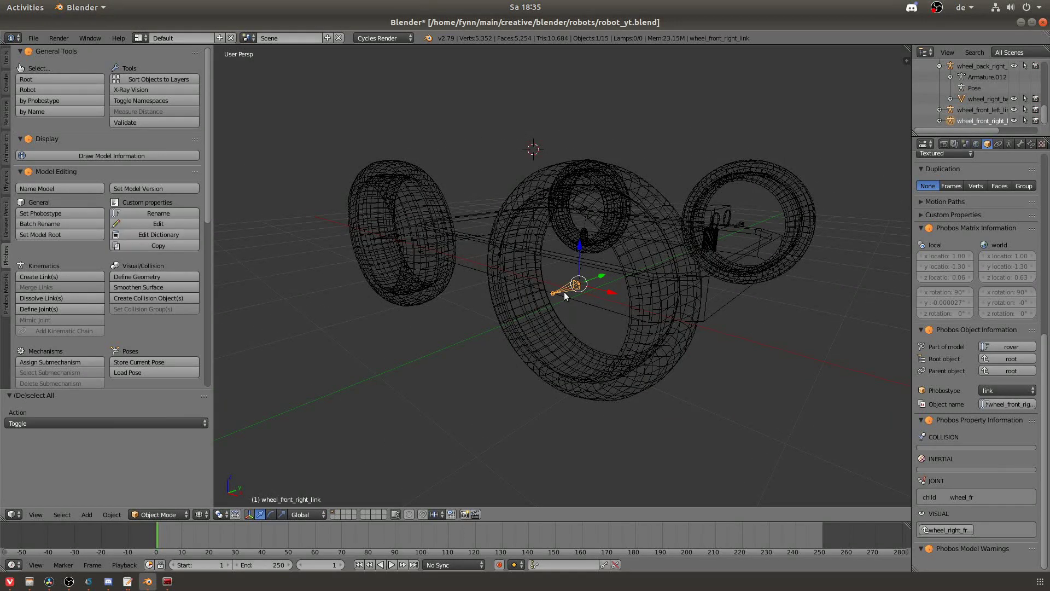
click(53, 308)
click(146, 411)
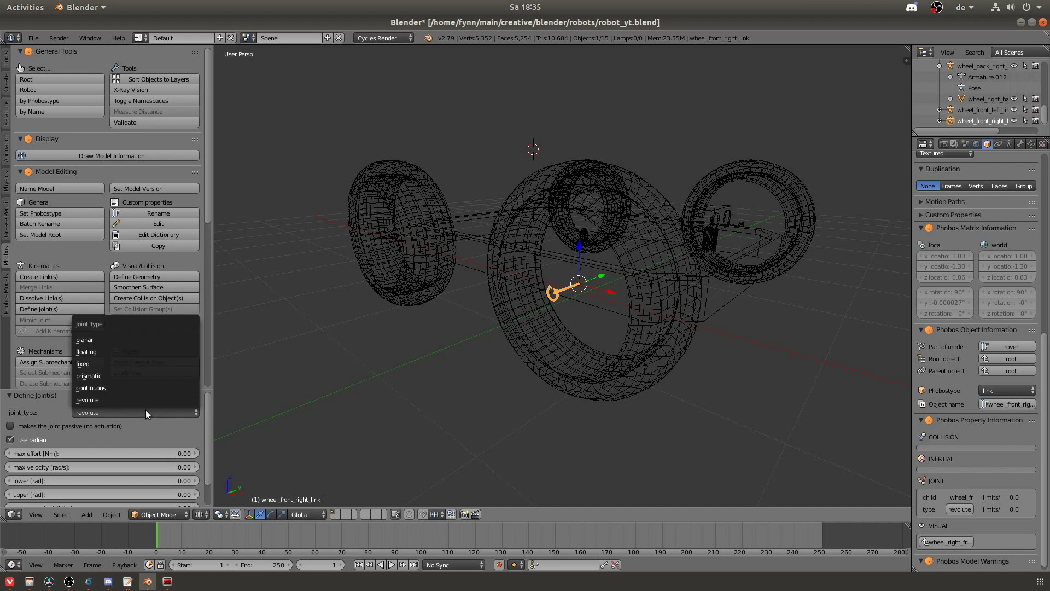
click(133, 388)
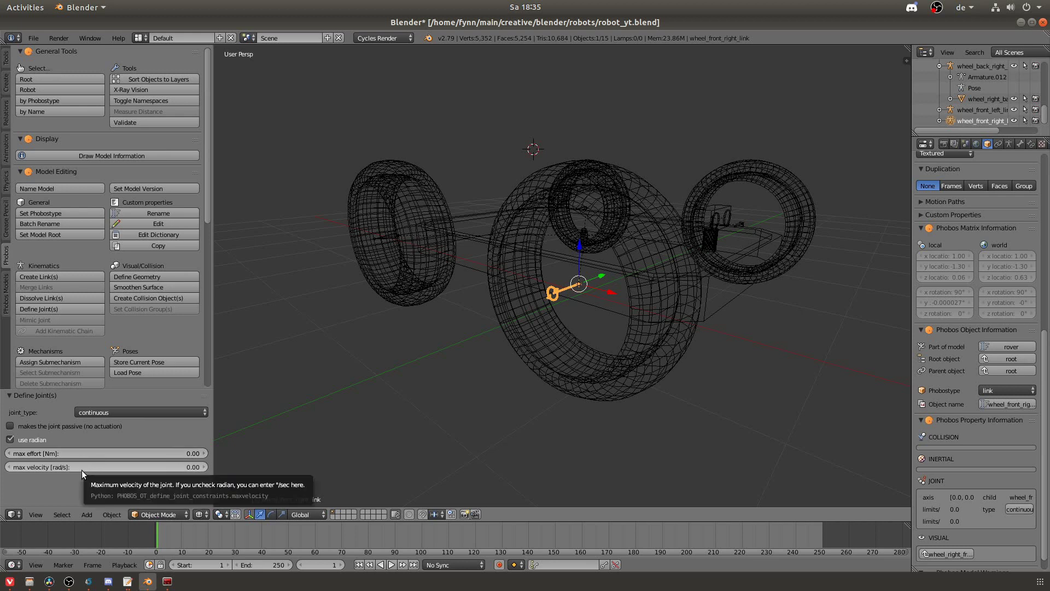
drag(81, 470, 97, 455)
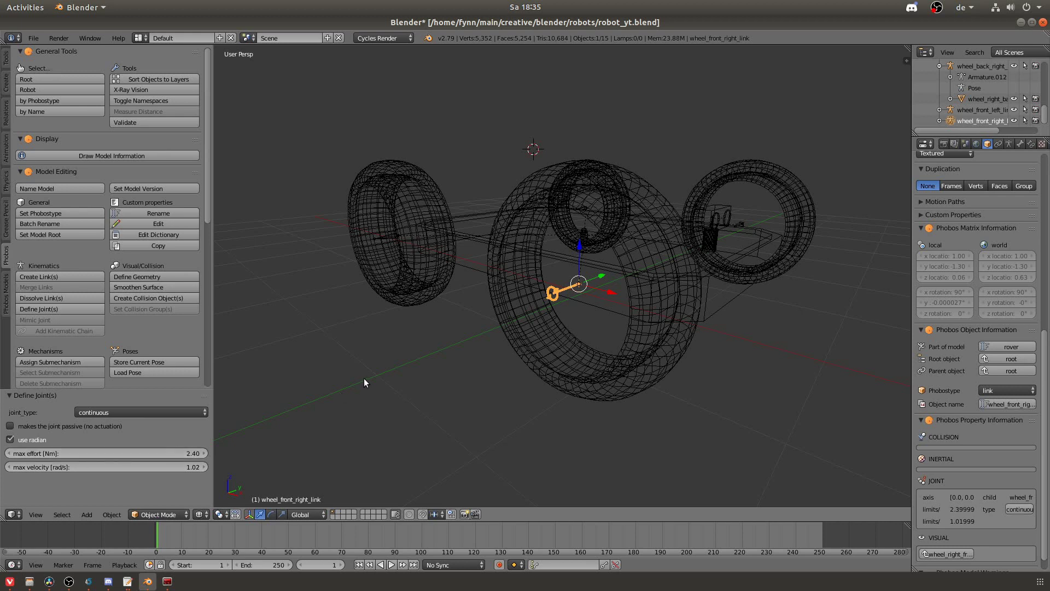
Define continuous joints on the other three wheel links, then clear the selection.
middle_drag(382, 284, 404, 265)
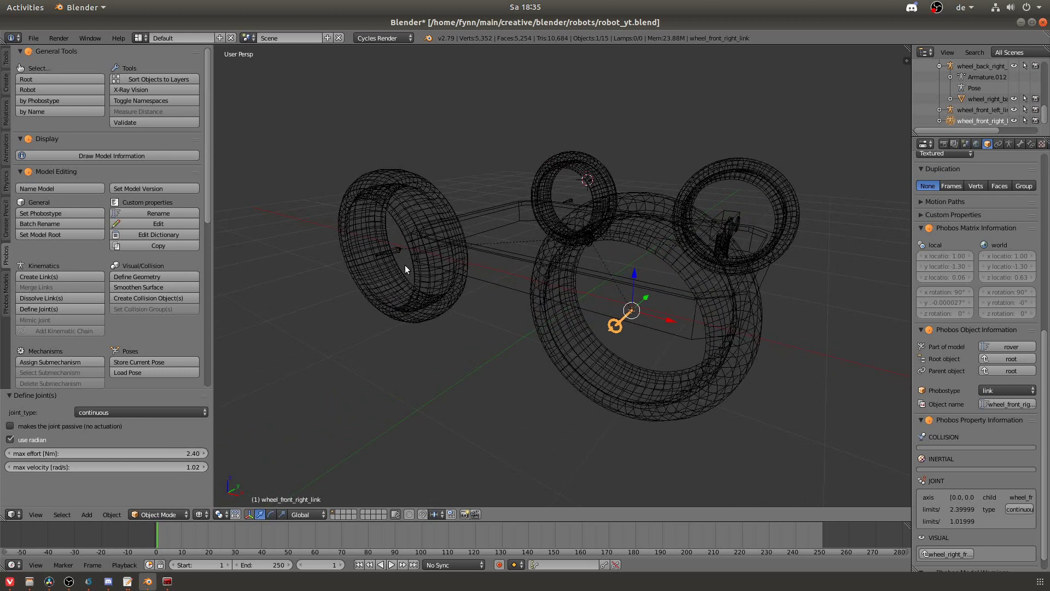
key(a)
right_click(405, 265)
middle_drag(586, 255, 536, 273)
shift+right_click(526, 278)
shift+right_click(690, 318)
click(59, 307)
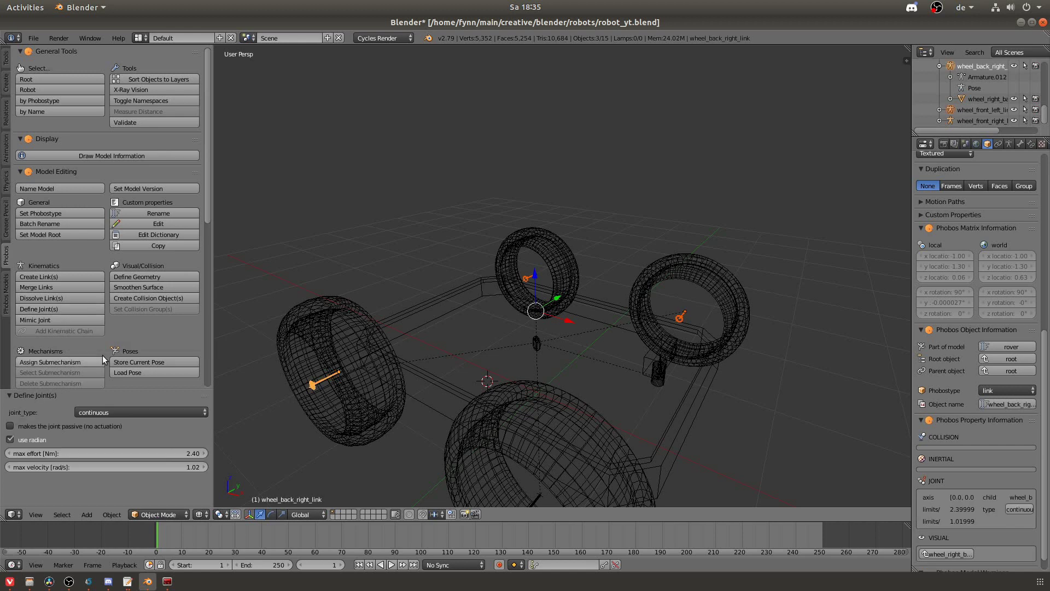
key(a)
Give head_link a revolute joint limited to about -1.08 to 1.08.
middle_drag(754, 424, 563, 293)
scroll(564, 294, up, 3)
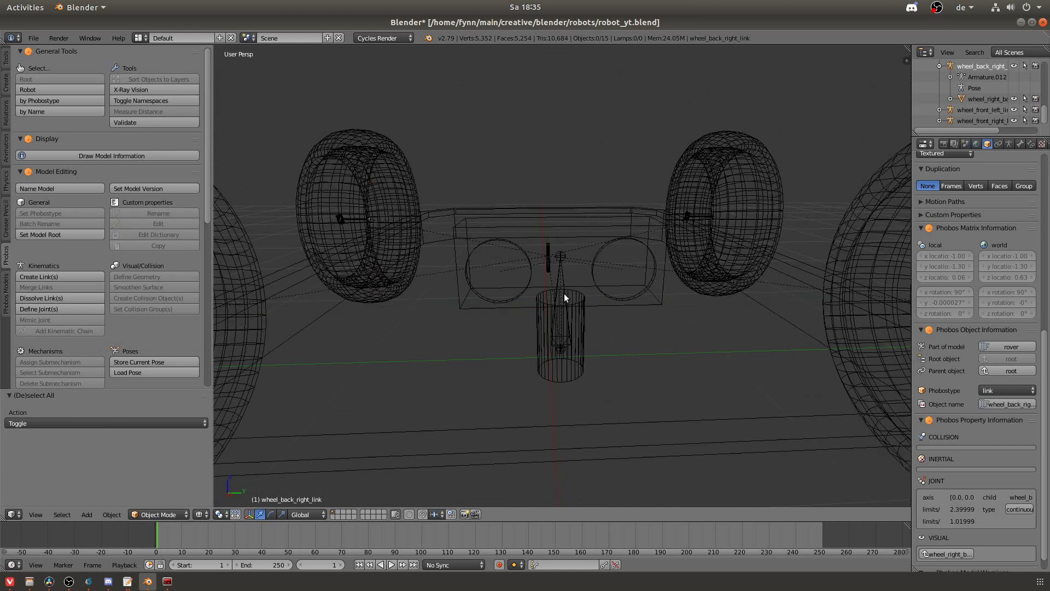
right_click(563, 287)
click(55, 309)
click(101, 412)
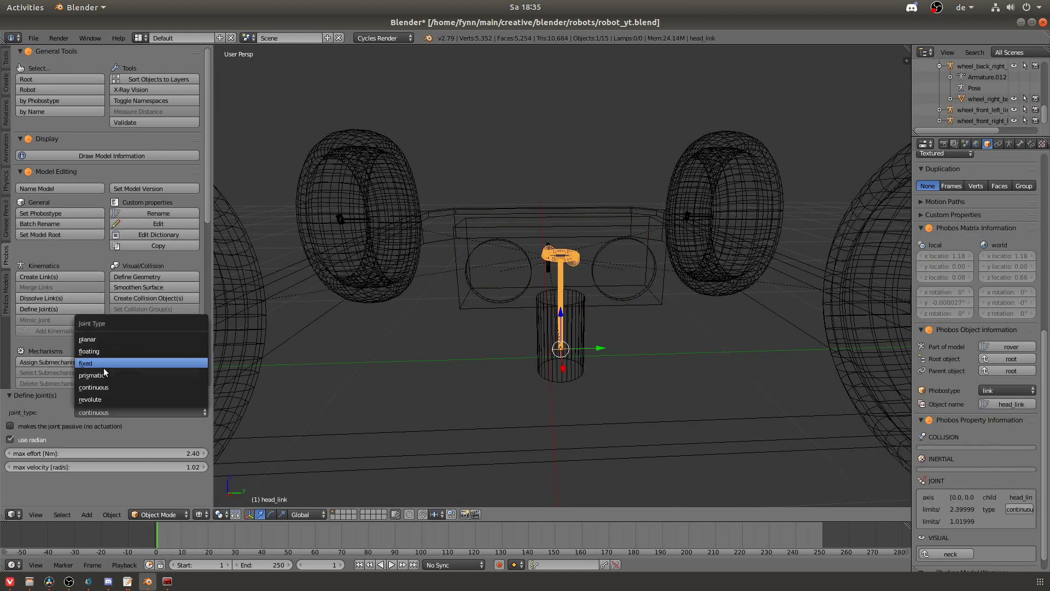
click(104, 398)
middle_drag(235, 372, 257, 433)
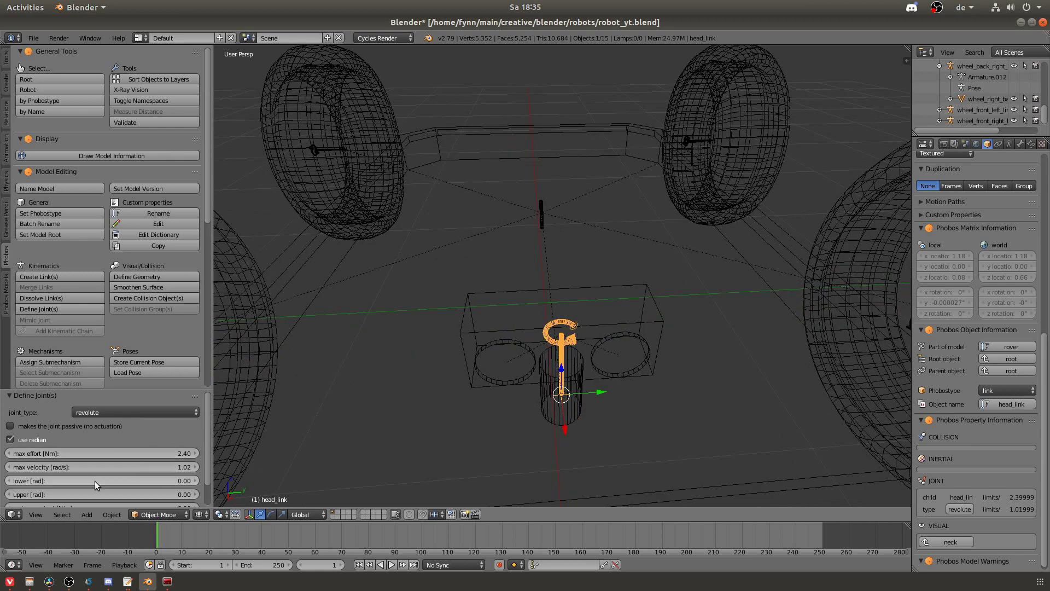
drag(62, 481, 118, 494)
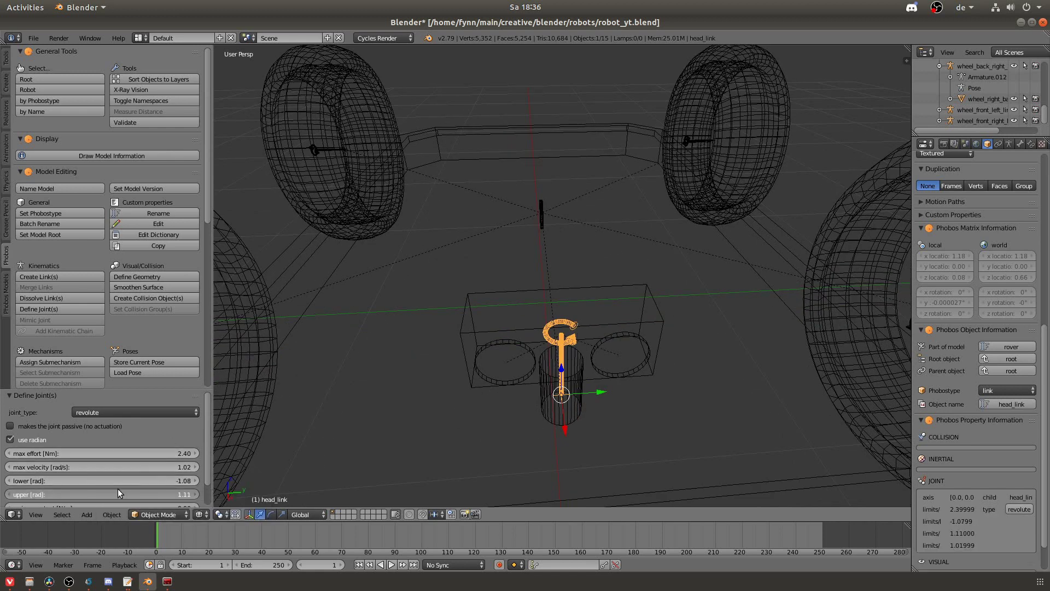
scroll(206, 433, down, 2)
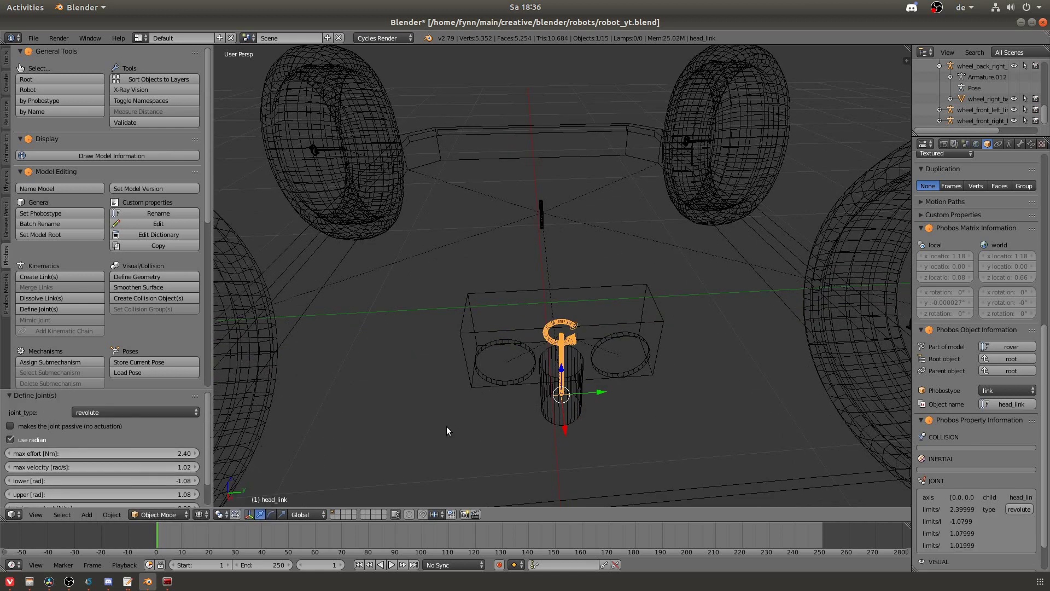
Deselect head_link and switch the rover armature into Pose Mode.
key(a)
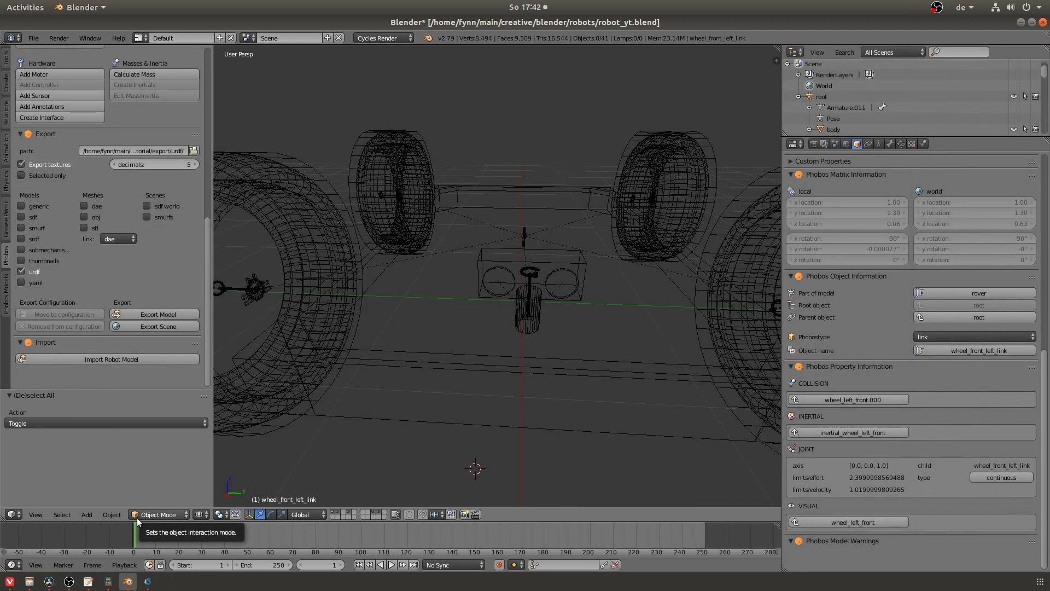
click(139, 515)
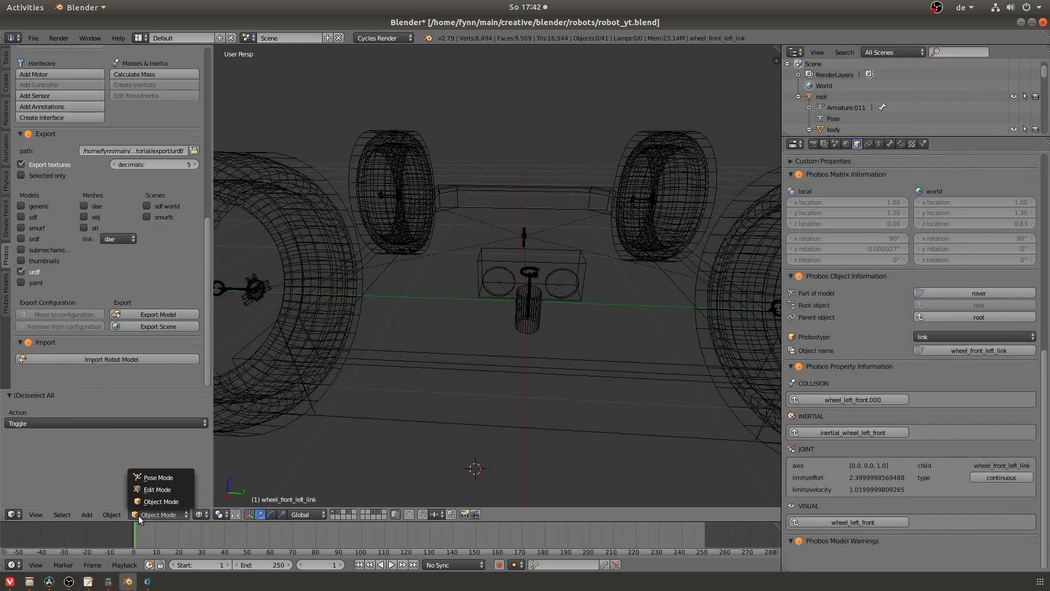
click(147, 480)
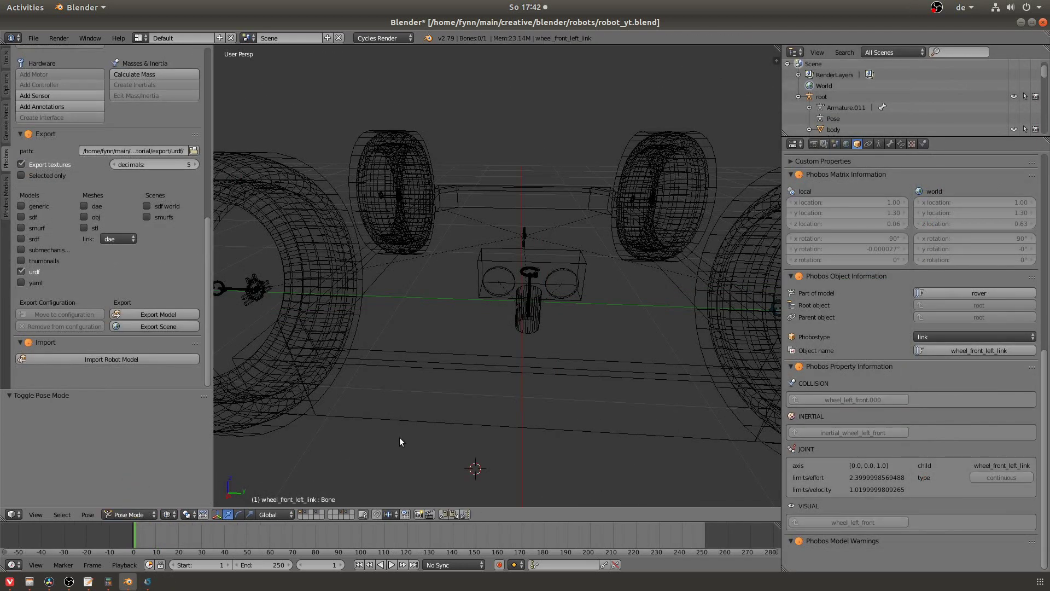
key(ctrl+Tab)
key(ctrl+Tab)
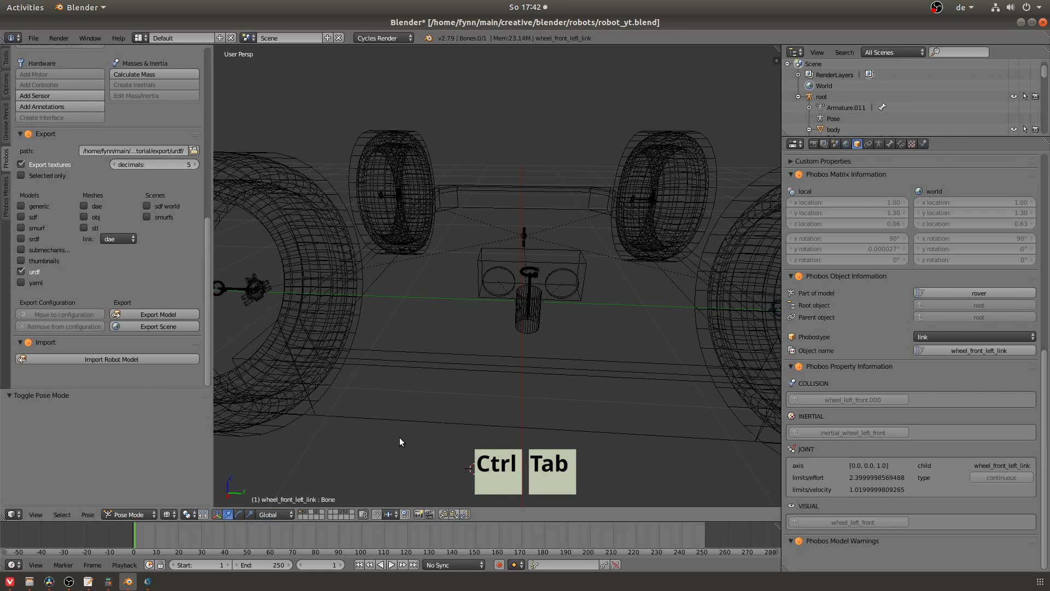
Rotate the head_link bone to test its joint, then cancel the rotation.
middle_drag(578, 337, 541, 359)
scroll(585, 366, up, 3)
right_click(424, 294)
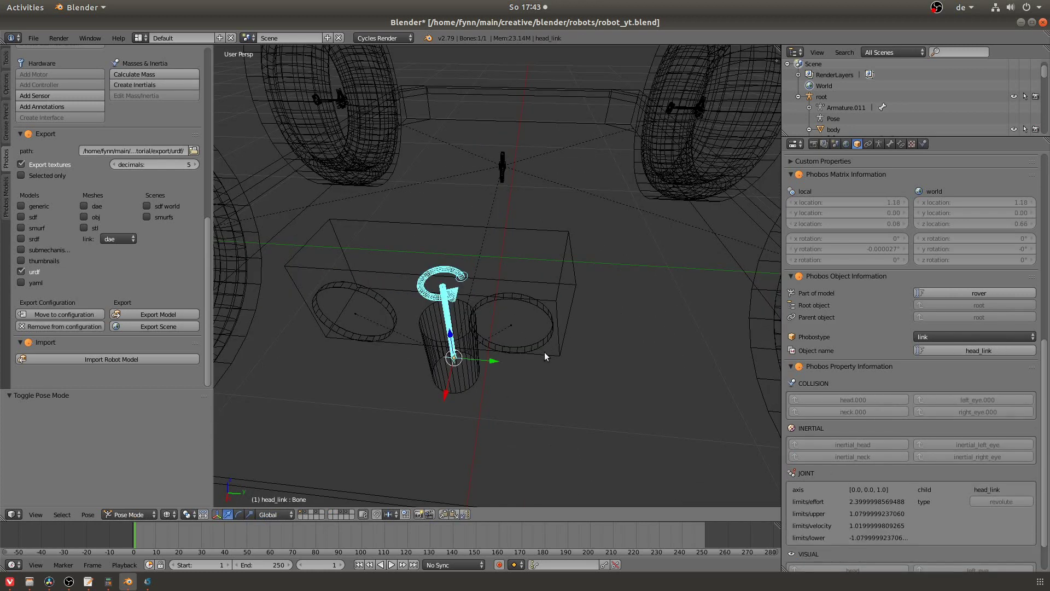
key(r)
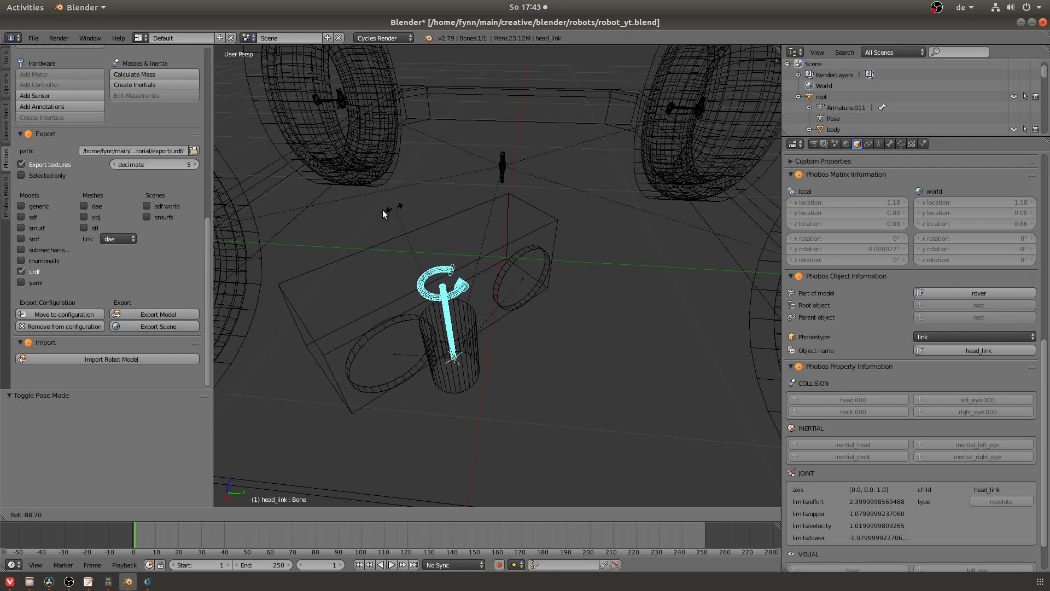
scroll(564, 316, down, 3)
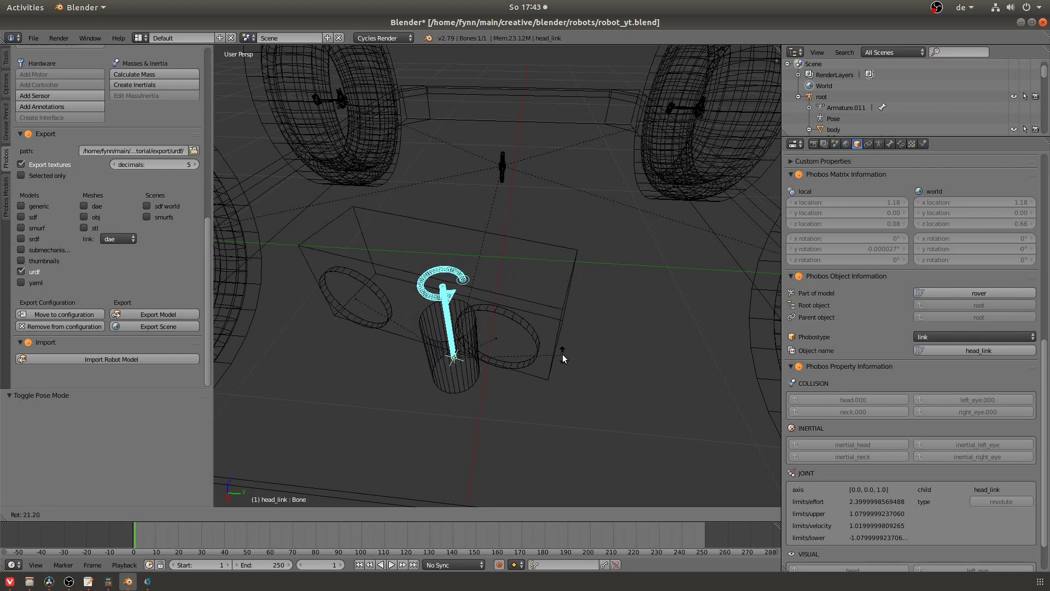
key(Escape)
Spin the wheel_front_left_link bone to test its continuous joint.
scroll(606, 336, down, 4)
middle_drag(606, 336, 438, 413)
scroll(477, 331, up, 2)
right_click(438, 397)
key(r)
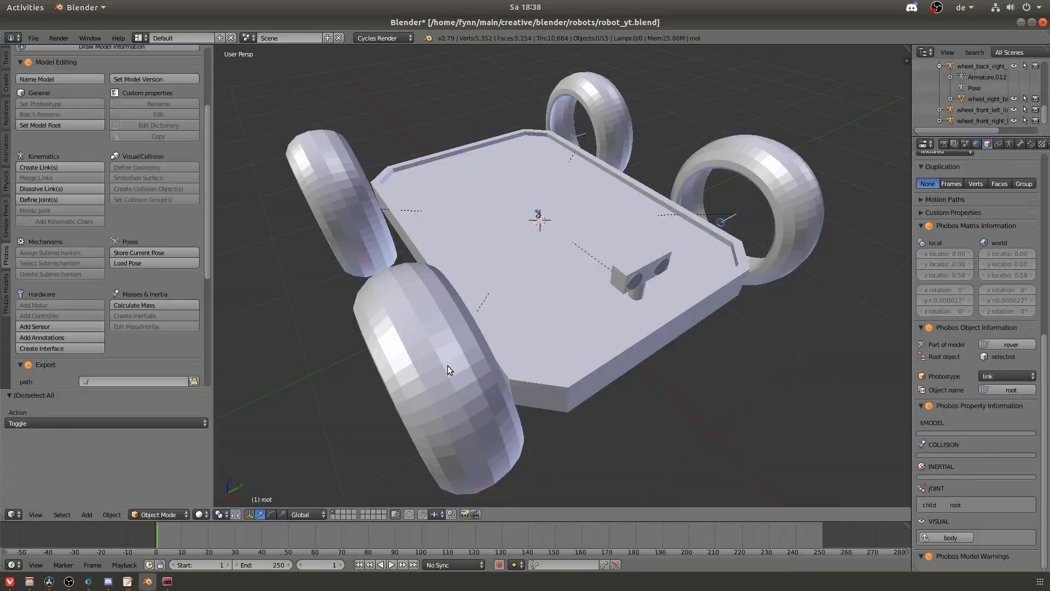
Create cylinder collision objects for the selected wheels.
right_click(447, 366)
shift+right_click(334, 205)
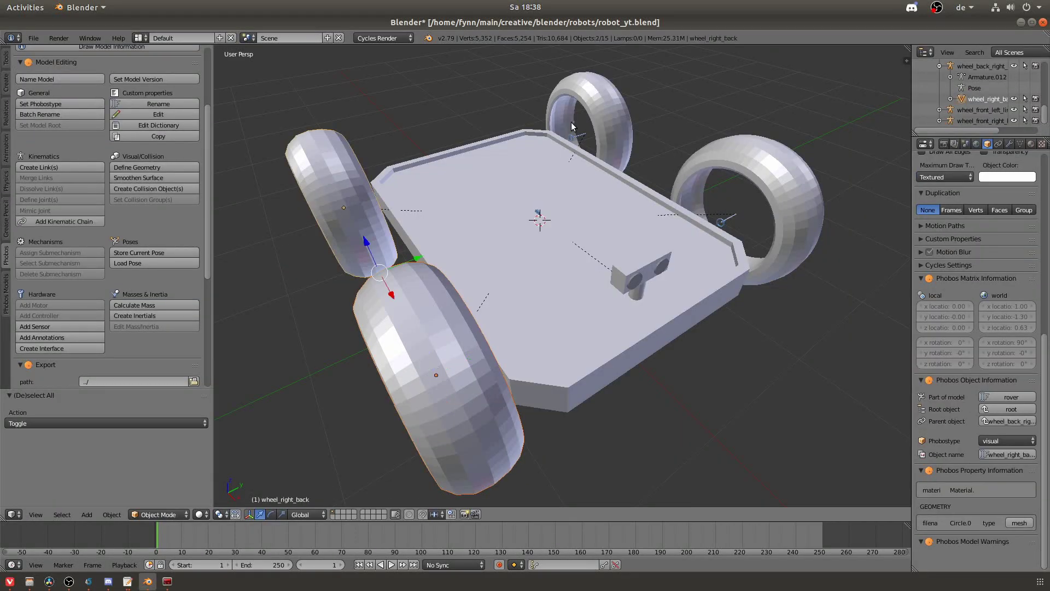
shift+right_click(783, 172)
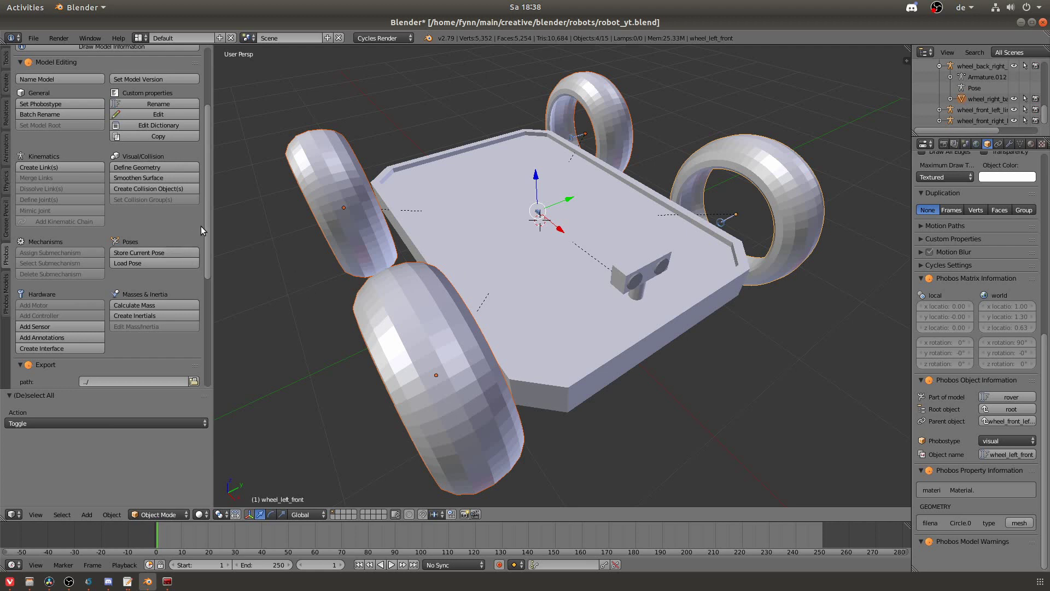
scroll(209, 224, up, 2)
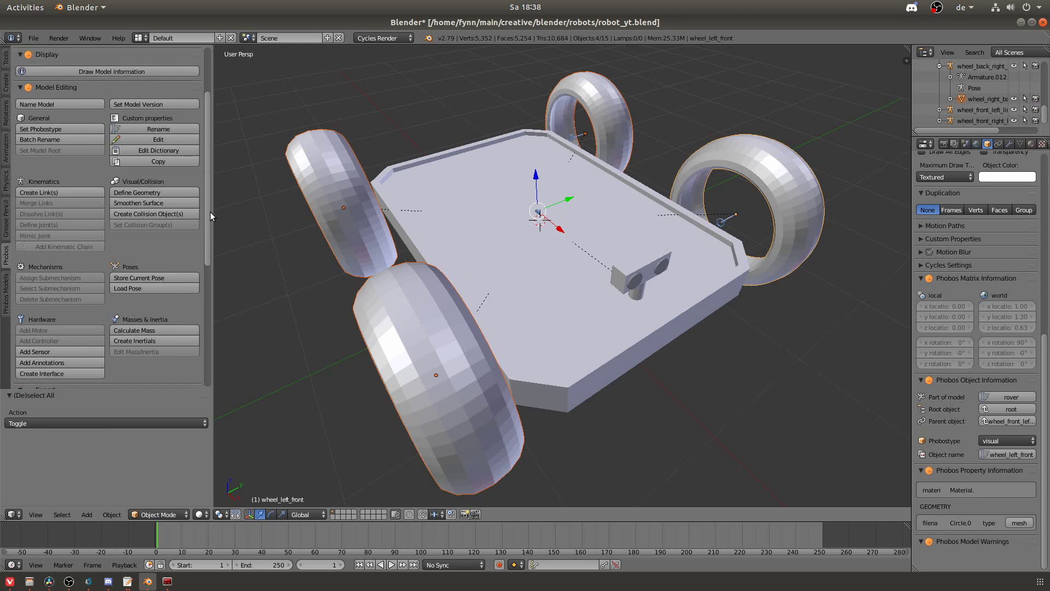
click(183, 214)
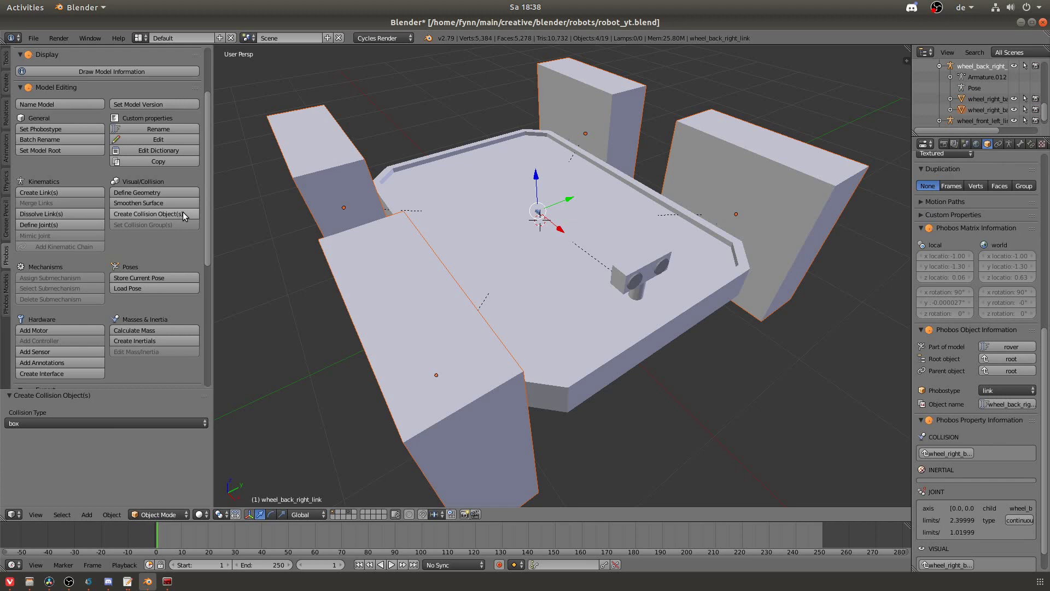
click(50, 423)
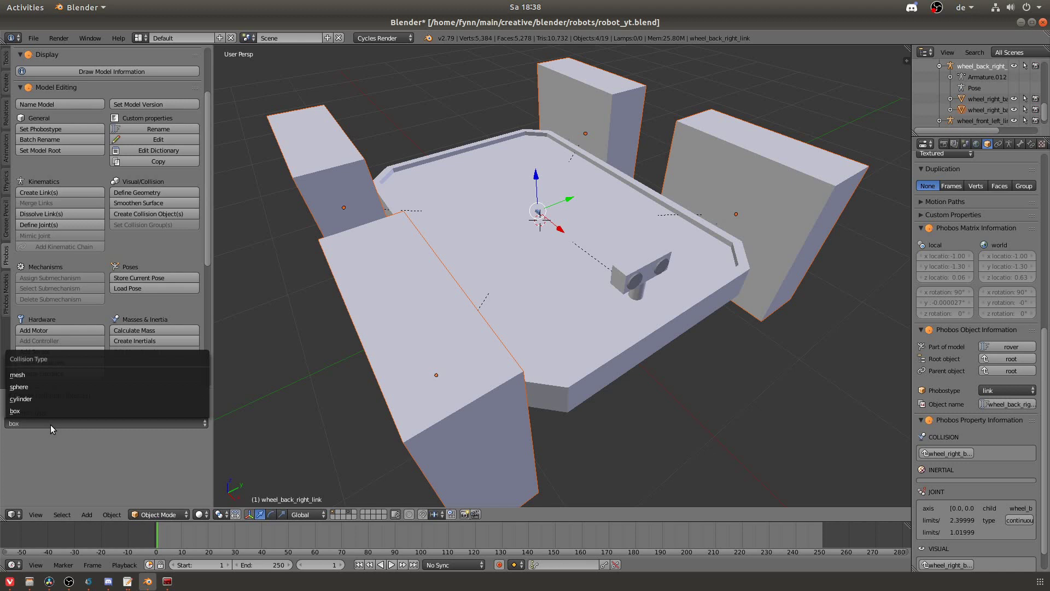
click(42, 401)
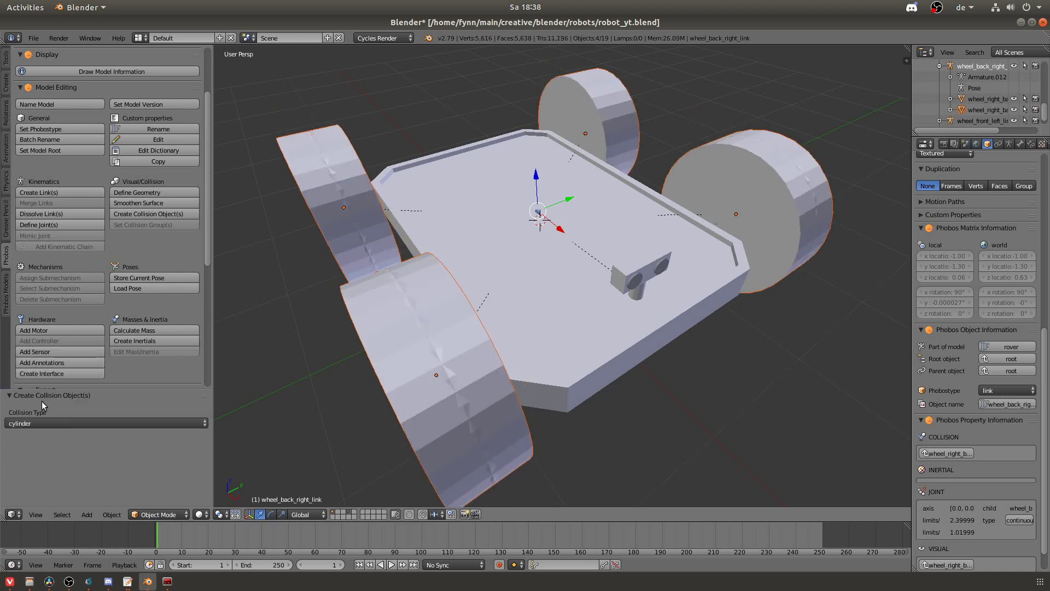
Select the rover body and head parts and create cylinder collision objects for them.
key(a)
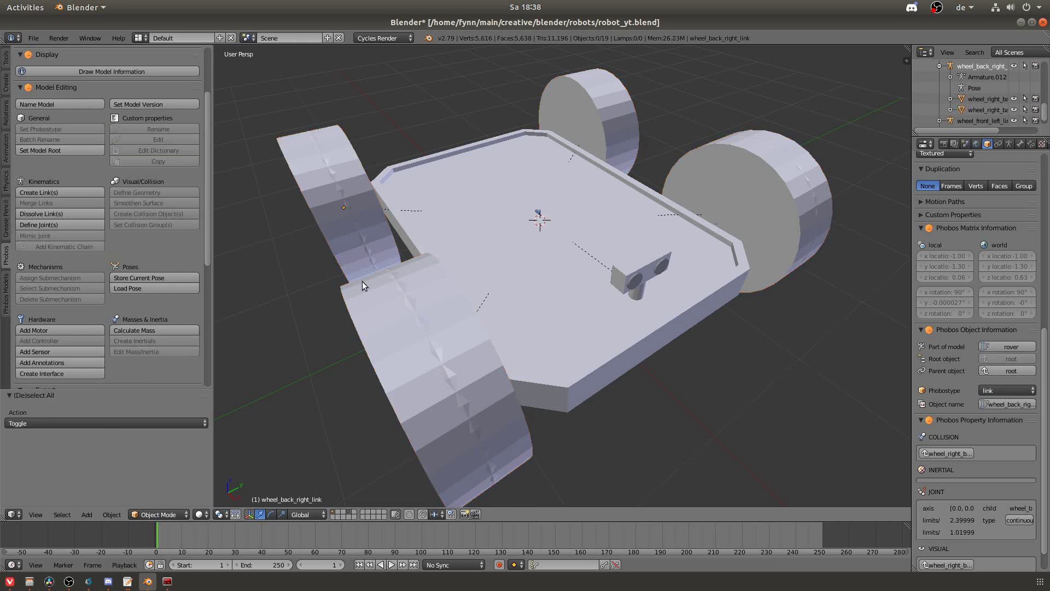
right_click(597, 332)
scroll(158, 326, down, 1)
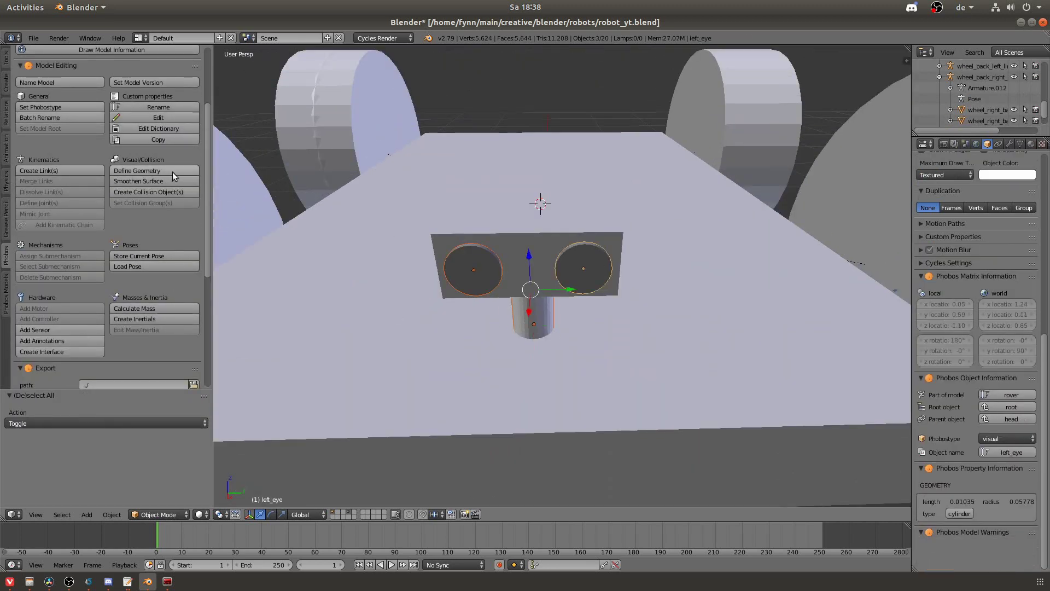
click(166, 191)
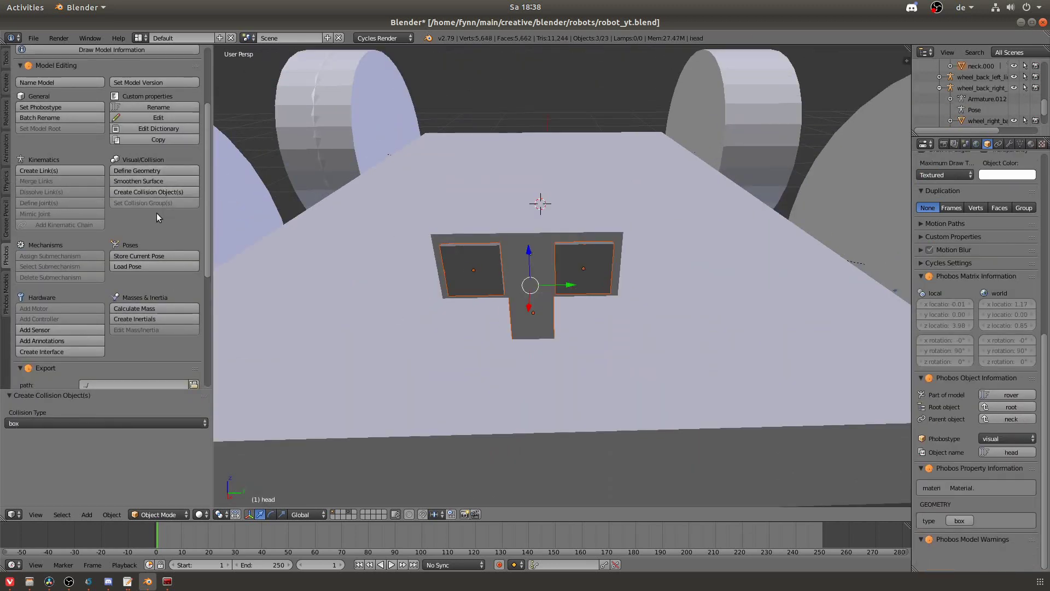
click(74, 419)
click(69, 399)
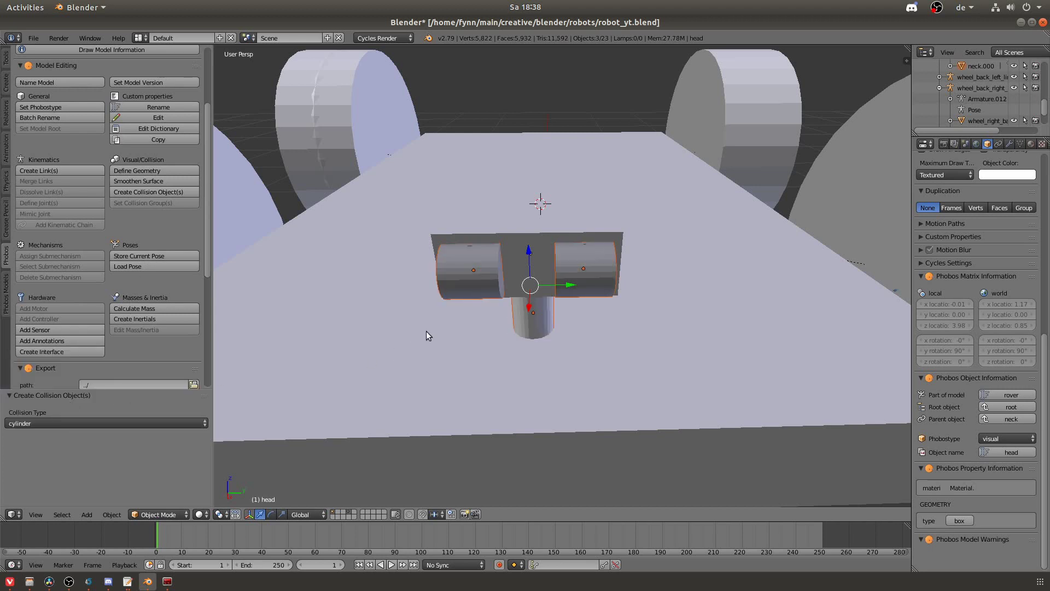
Turn the right and left eye collision cylinders 90° about Z with rz90.
right_click(493, 288)
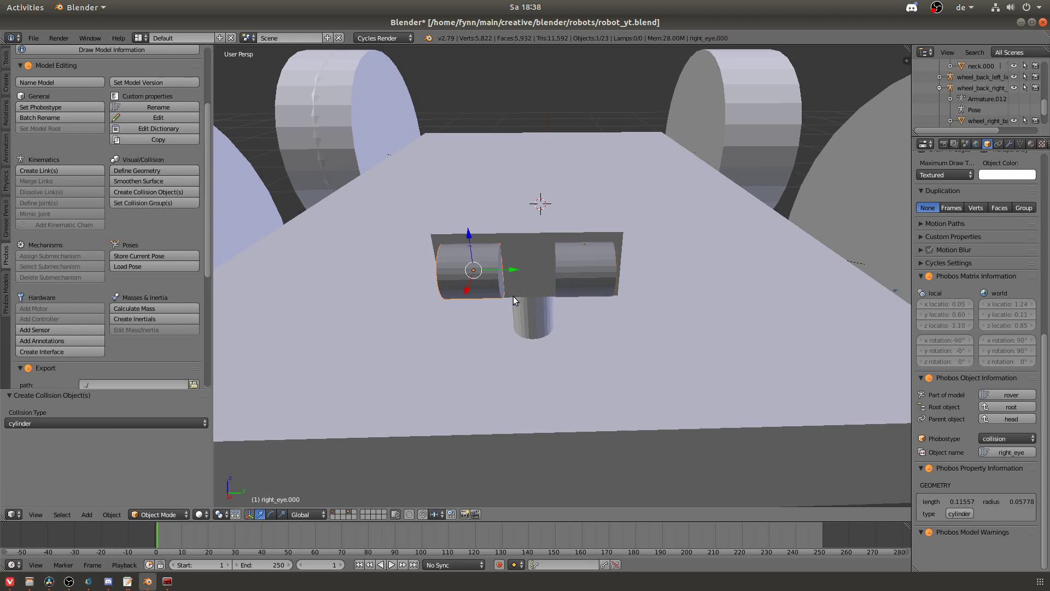
middle_drag(513, 297, 543, 310)
middle_drag(571, 342, 551, 300)
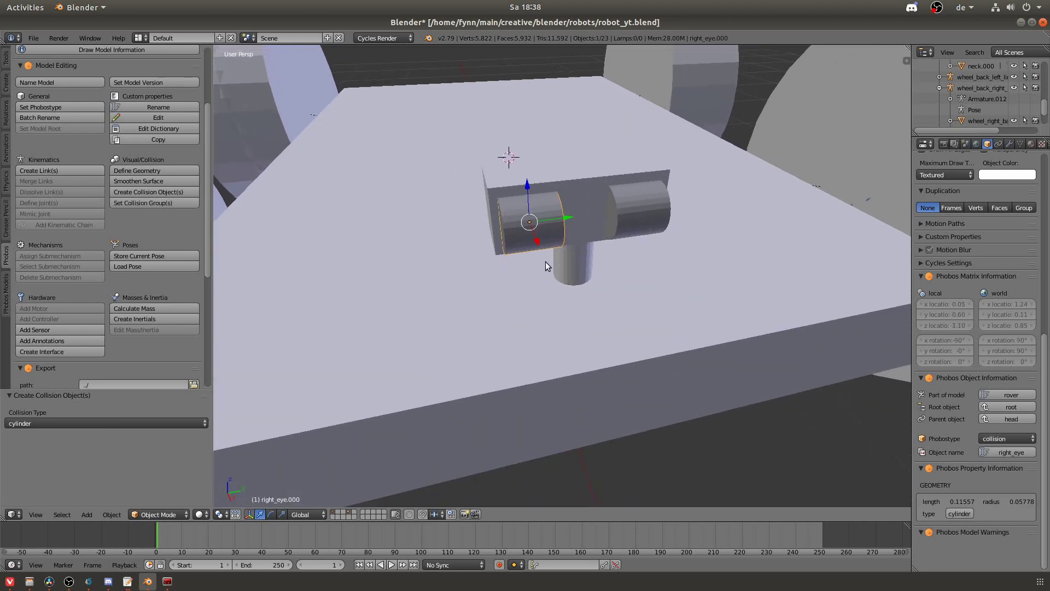
scroll(546, 262, up, 2)
middle_drag(543, 255, 546, 297)
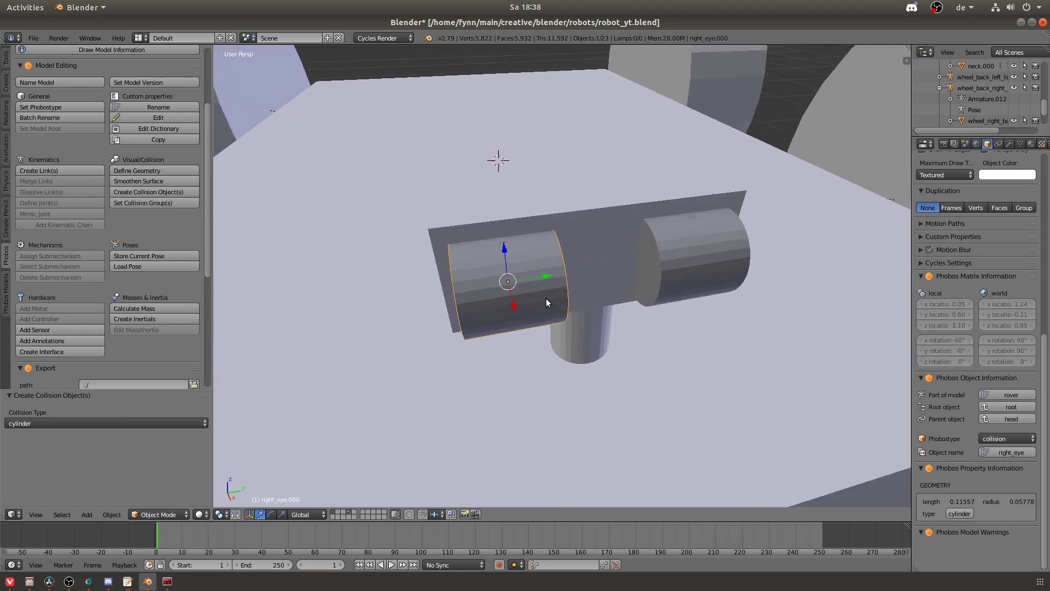
text(rz90)
key(Return)
right_click(655, 258)
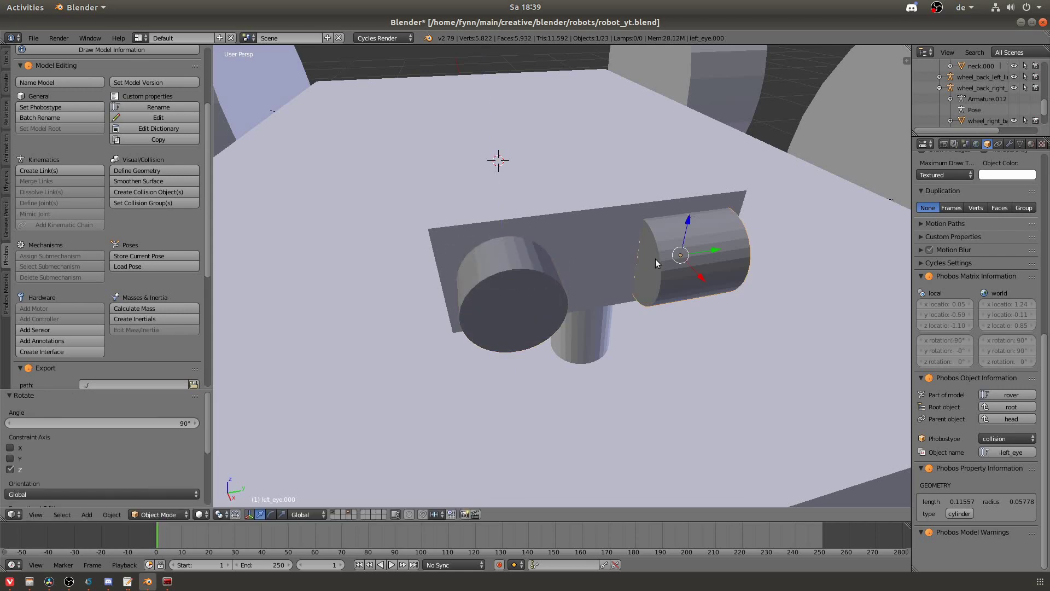
text(rz90)
key(Return)
key(z)
key(KP_5)
scroll(655, 259, up, 4)
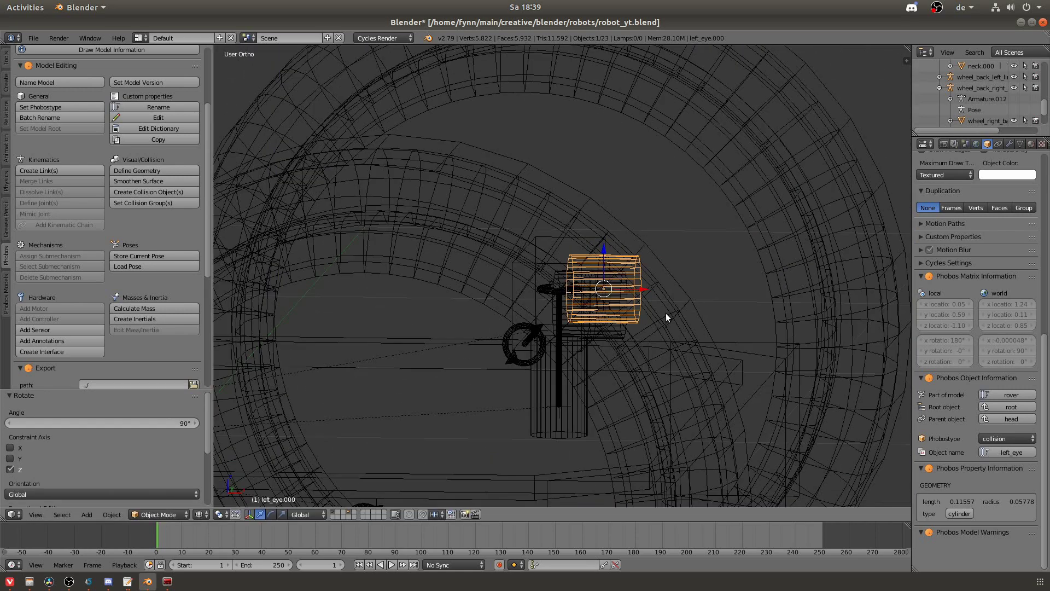
Scale both eye cylinders along X into thin discs from the front view, then deselect.
key(a)
middle_drag(588, 353, 581, 345)
shift+right_click(581, 344)
key(KP_1)
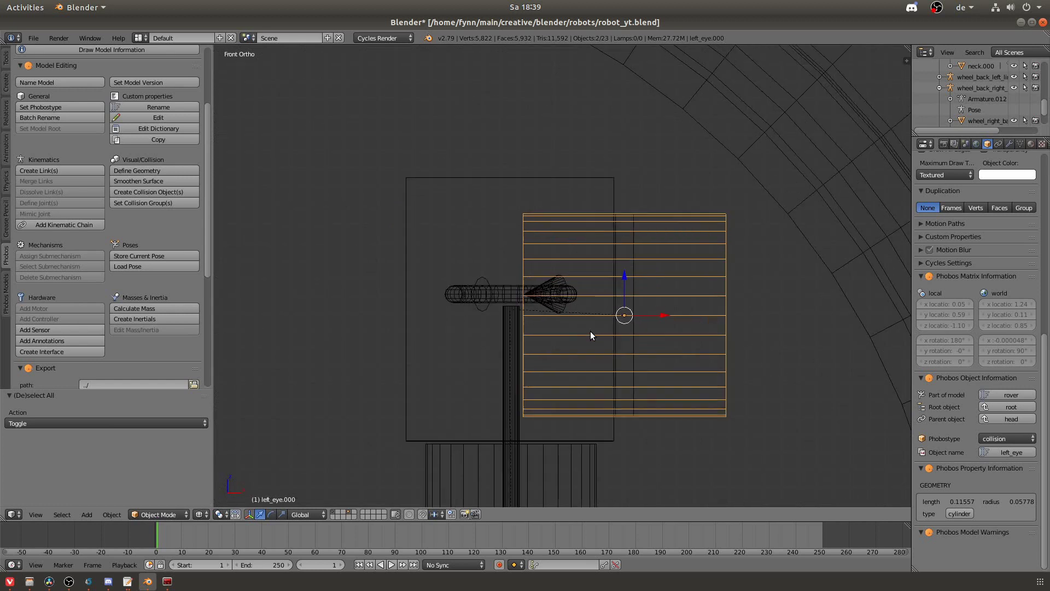
key(s)
key(x)
click(608, 317)
middle_drag(608, 316, 641, 248)
key(a)
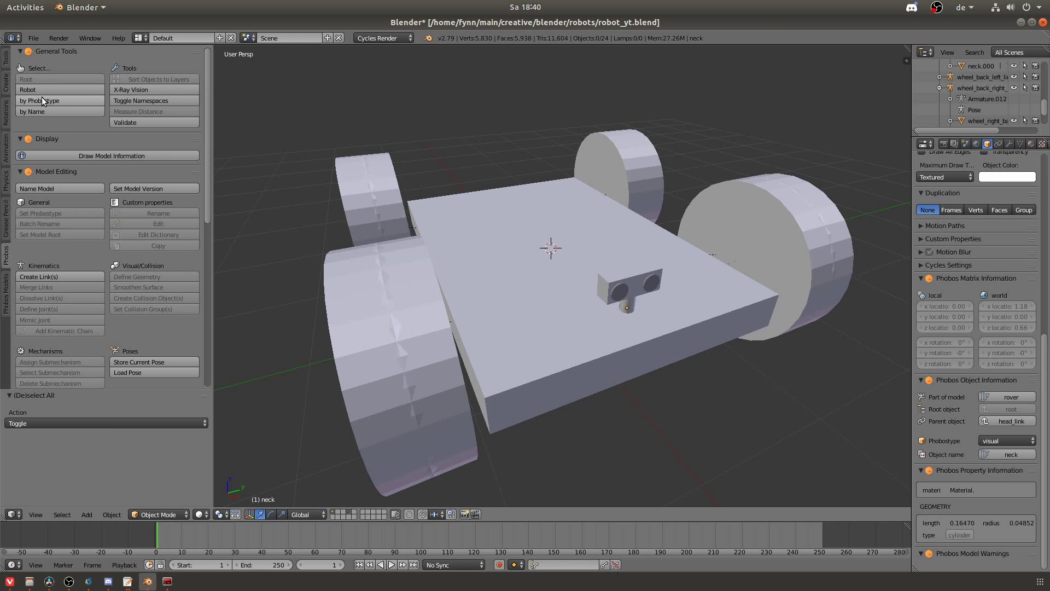
click(42, 98)
click(103, 112)
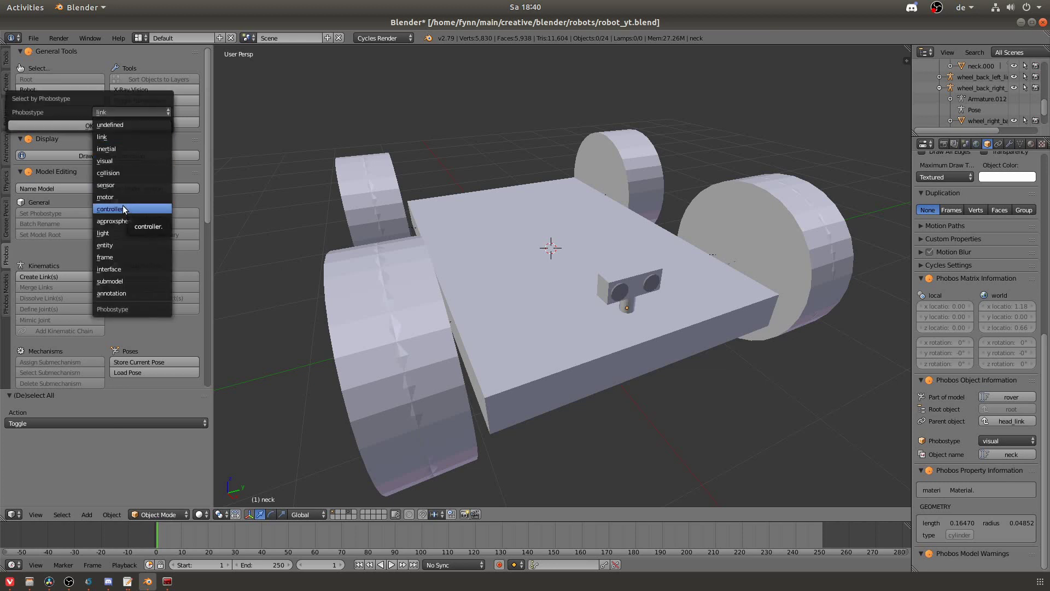
click(133, 173)
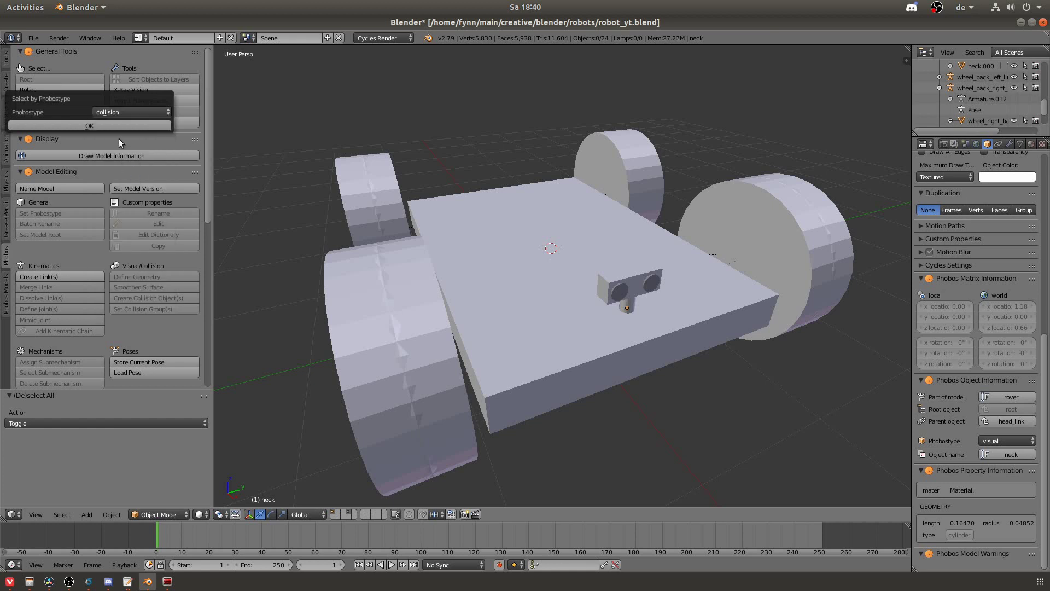
click(97, 129)
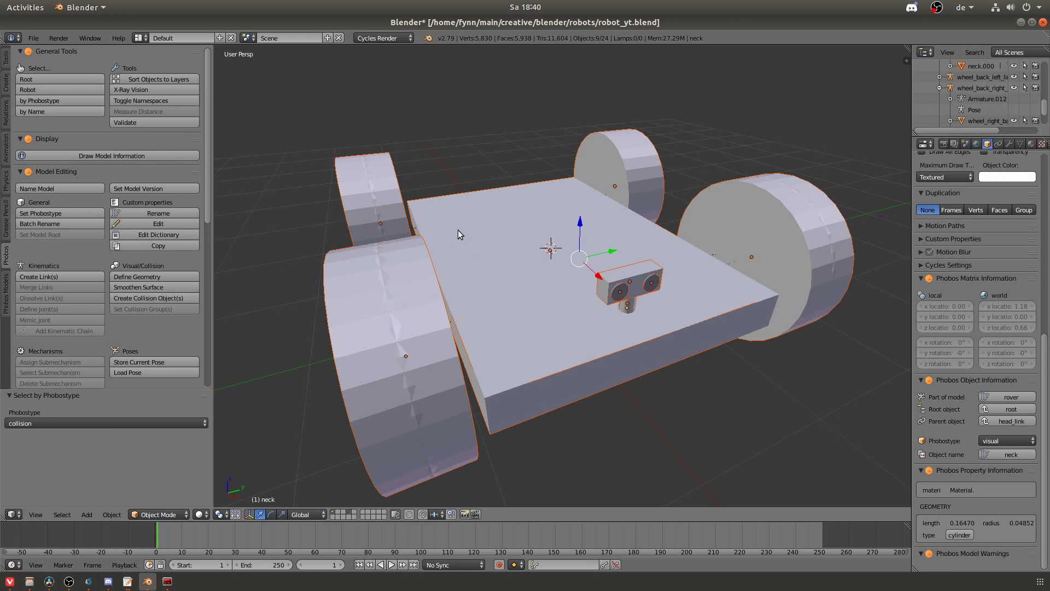
key(h)
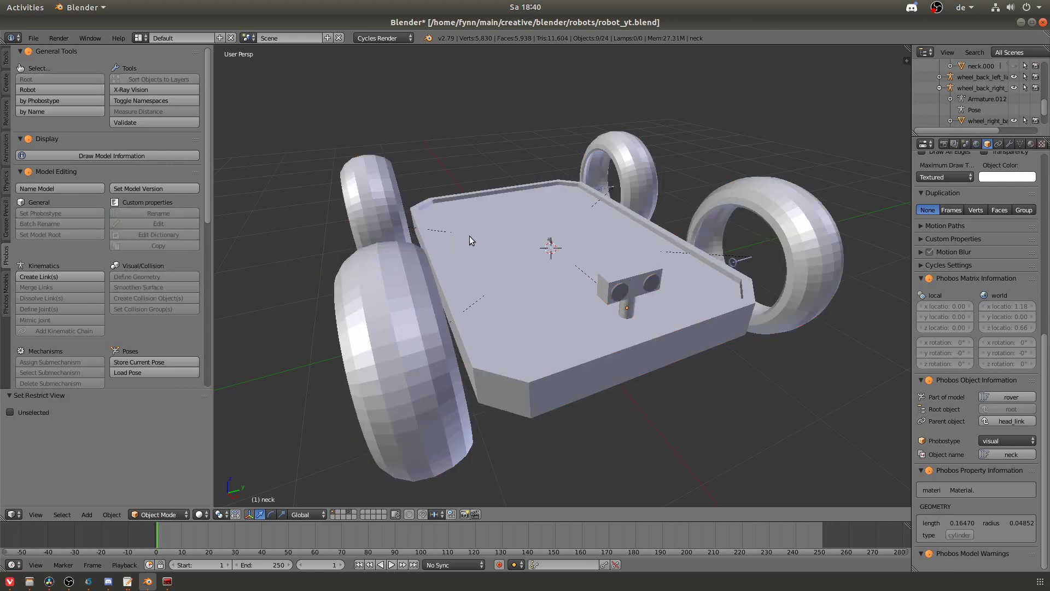
key(alt+h)
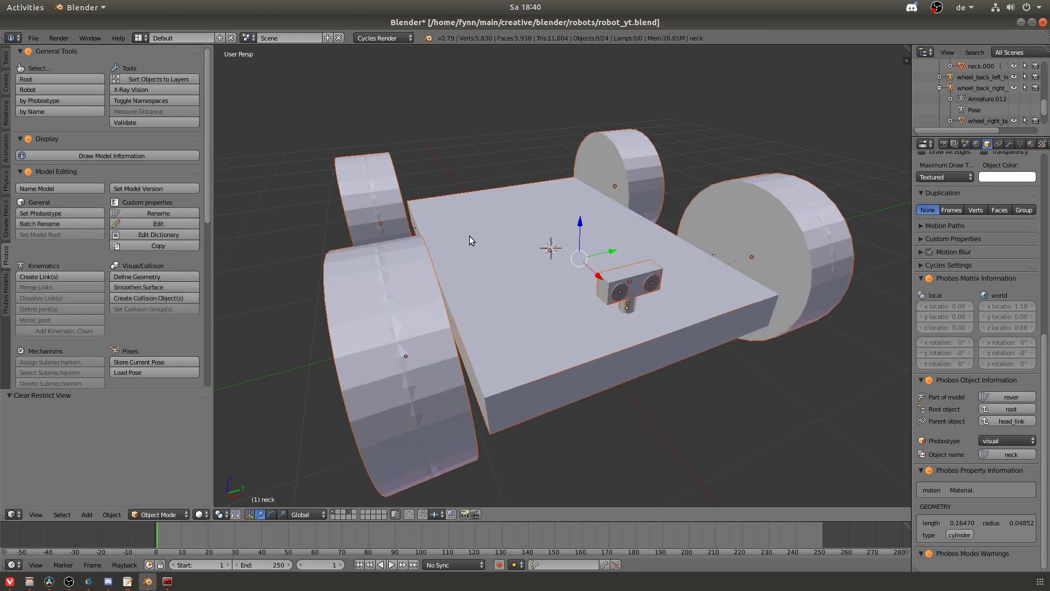
key(a)
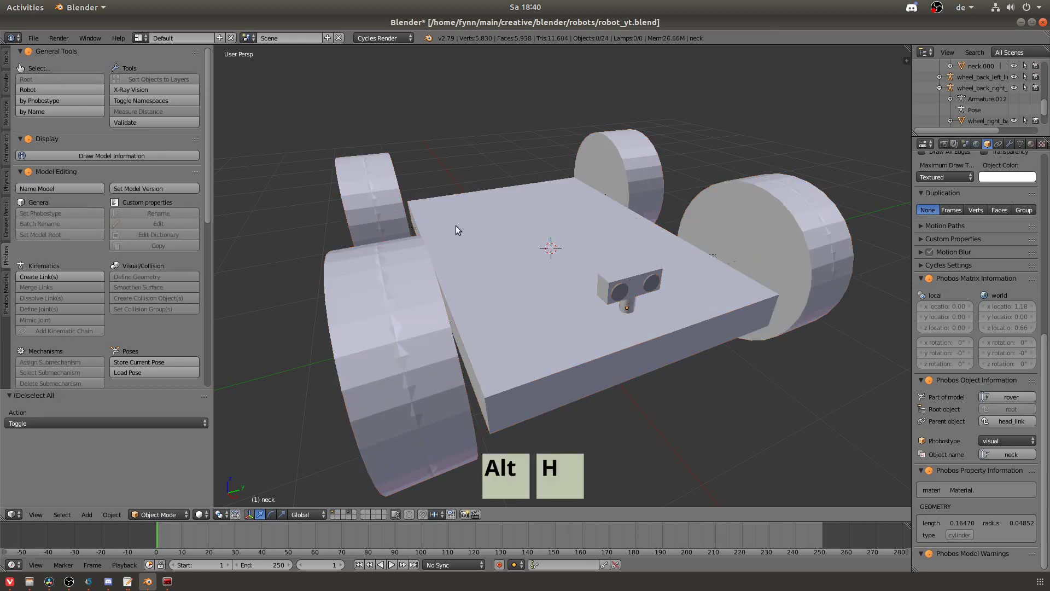
middle_drag(350, 218, 507, 240)
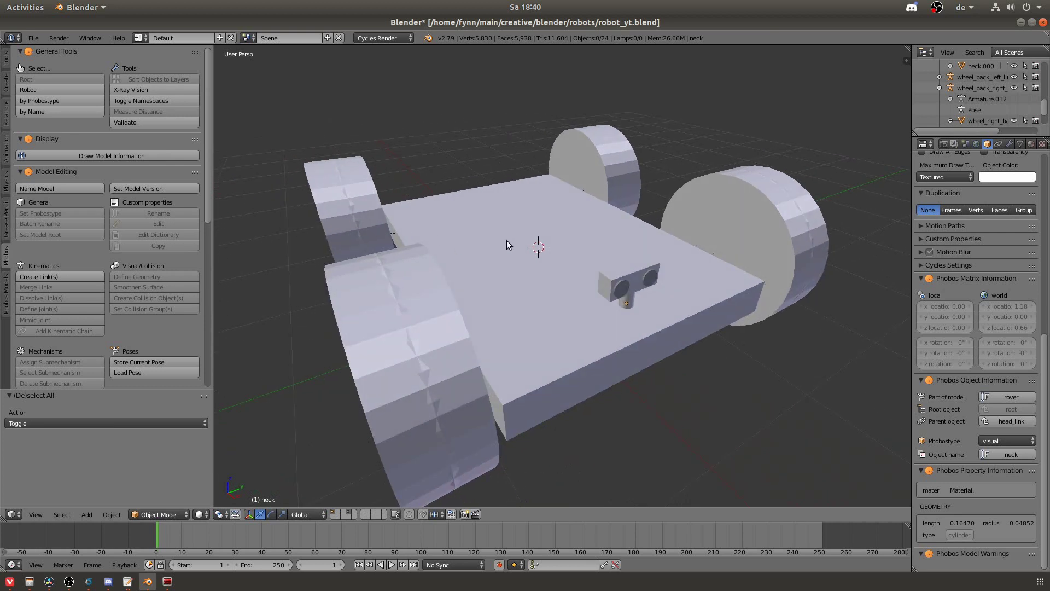
Select all collision objects by Phobos type and hide them.
click(71, 102)
click(94, 131)
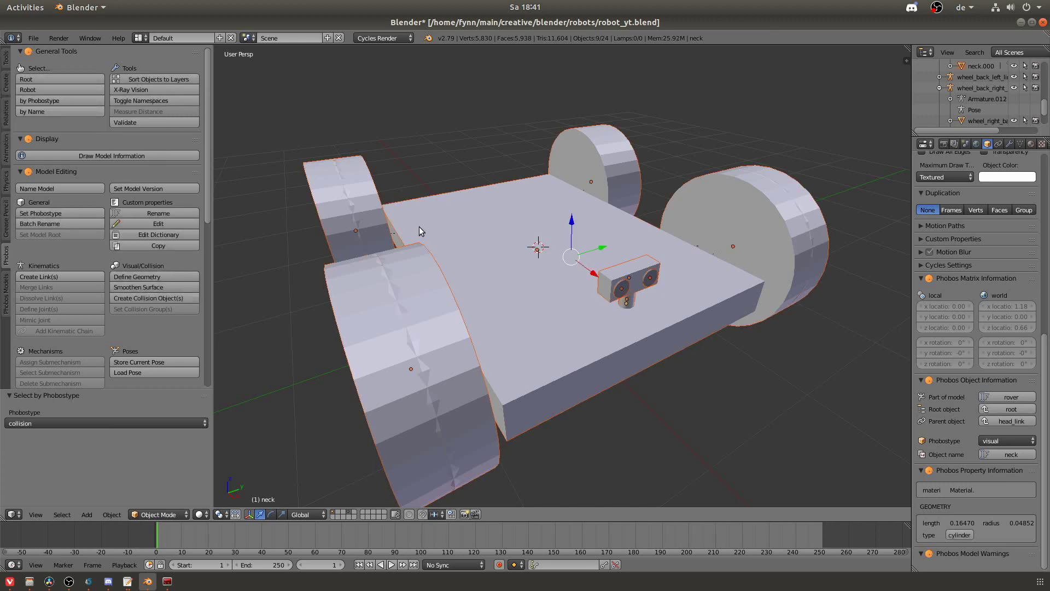
key(h)
Create inertial objects with mass 0.96 for all visible parts, then deselect.
key(a)
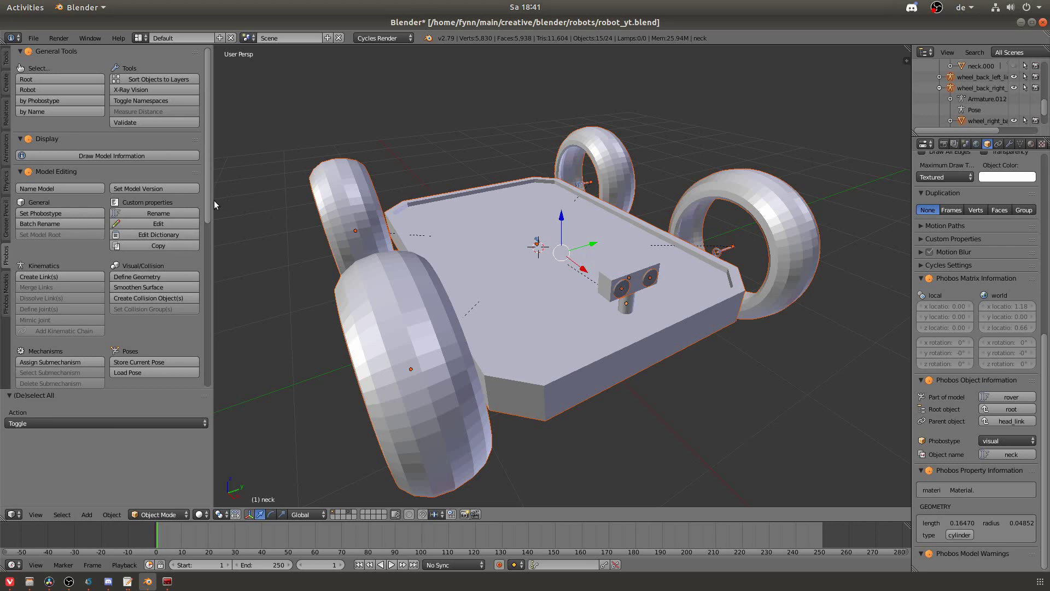
drag(205, 205, 206, 268)
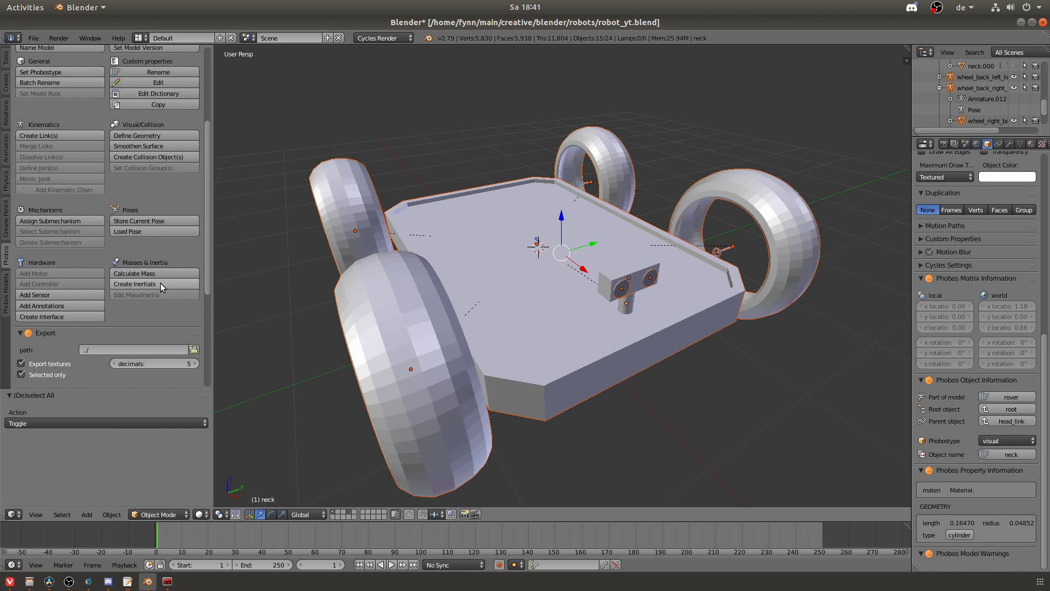
click(159, 284)
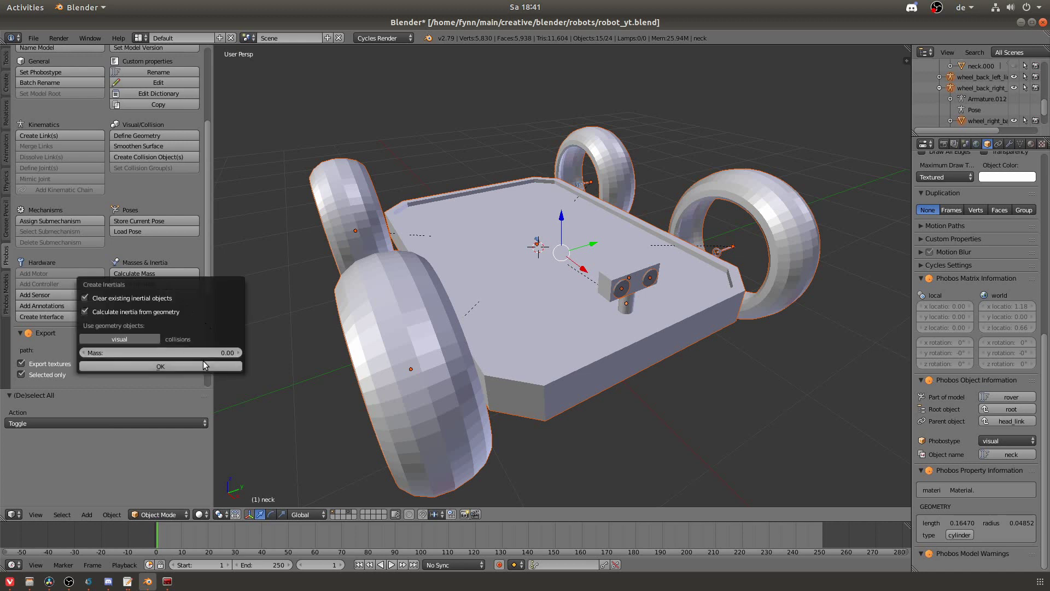
drag(164, 352, 172, 353)
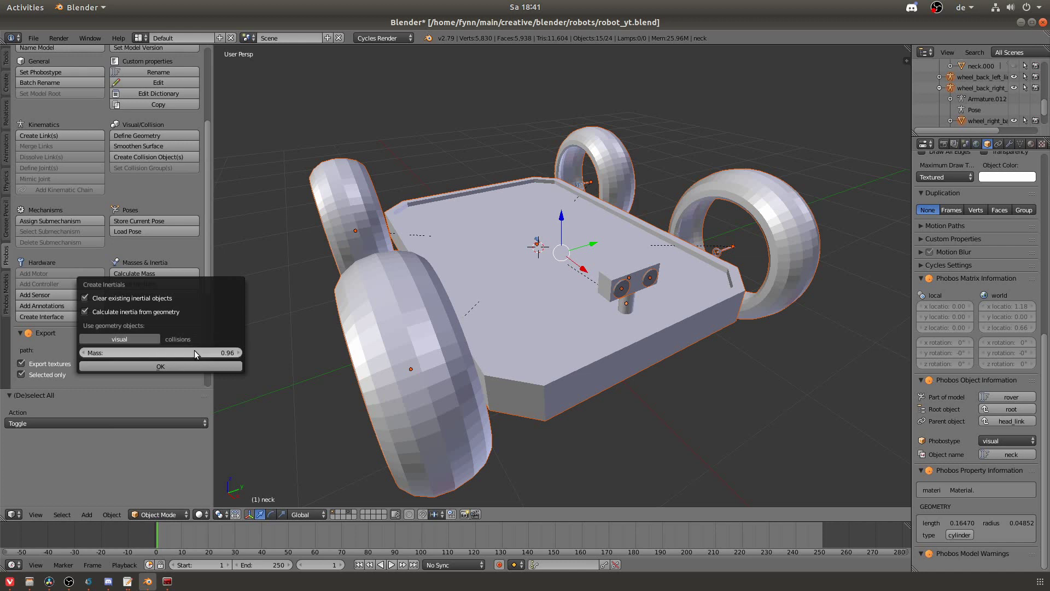
click(178, 366)
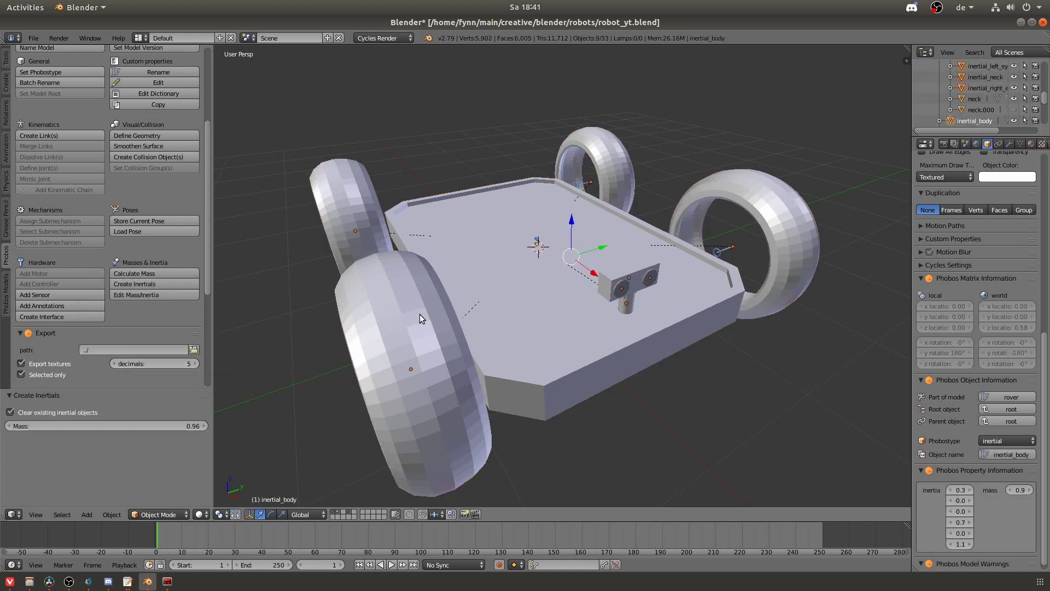
key(a)
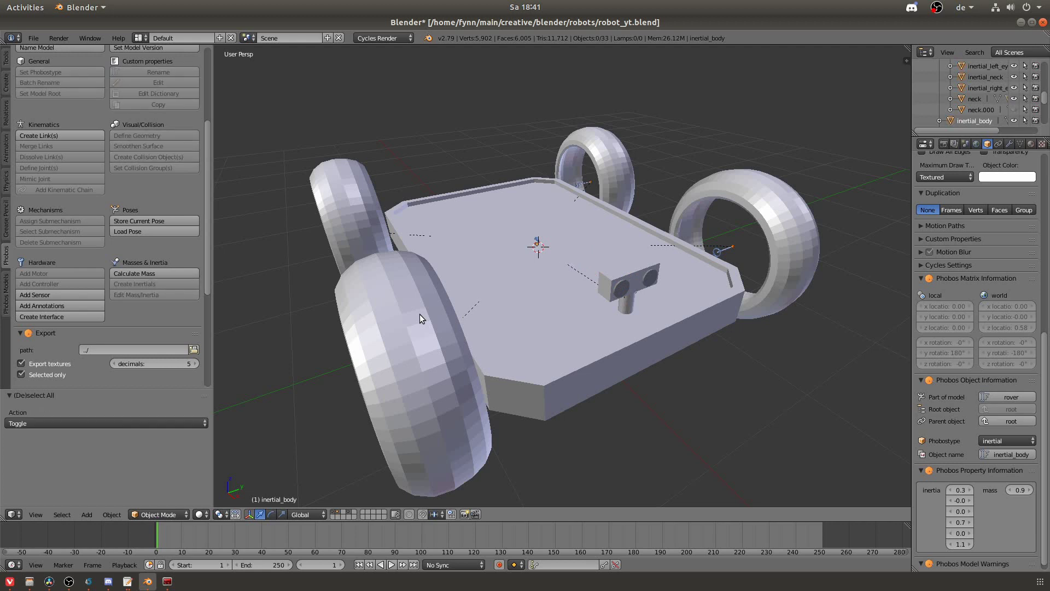
Switch the rover to wireframe shading and zoom in from behind.
mouse_move(429, 315)
middle_down()
mouse_move(506, 293)
mouse_move(416, 313)
middle_up()
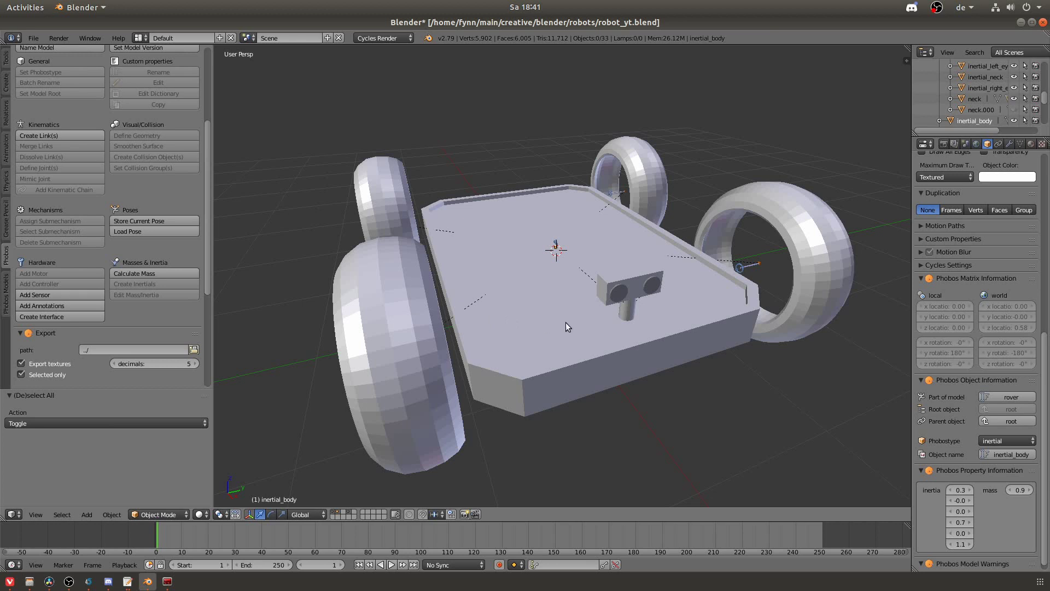
mouse_move(505, 305)
middle_down()
mouse_move(564, 317)
mouse_move(526, 264)
middle_up()
key(z)
scroll(554, 268, up, 6)
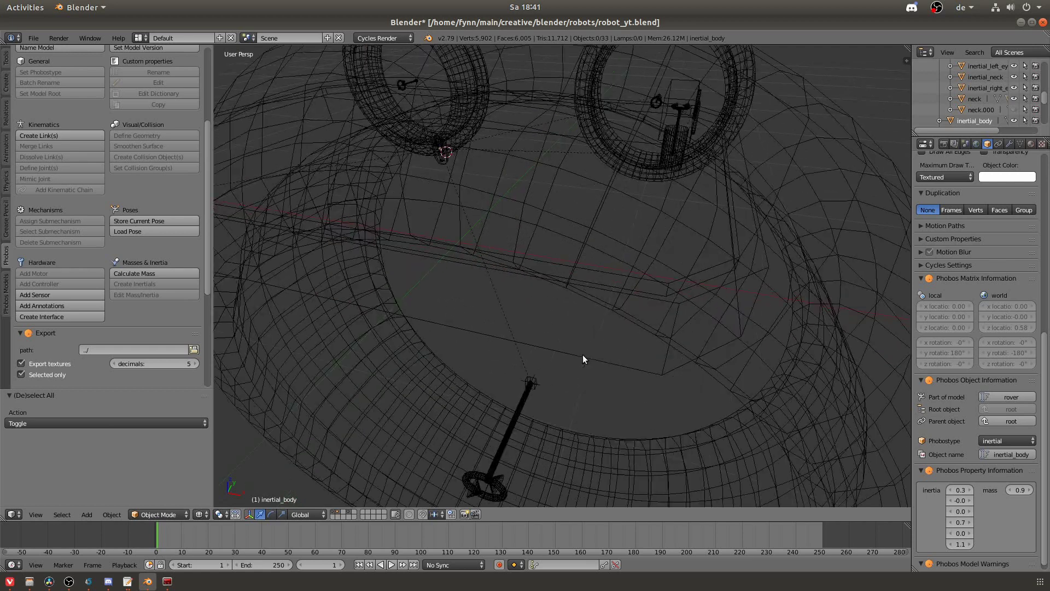
scroll(563, 378, up, 5)
Select the front right wheel and its inertial cube to check the mass.
right_click(517, 178)
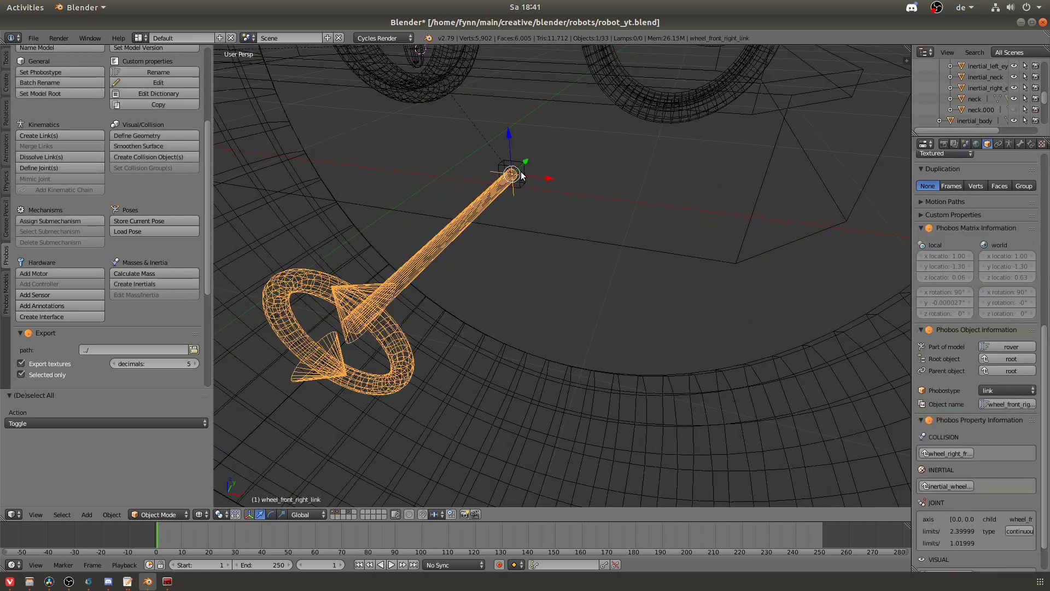
right_click(521, 172)
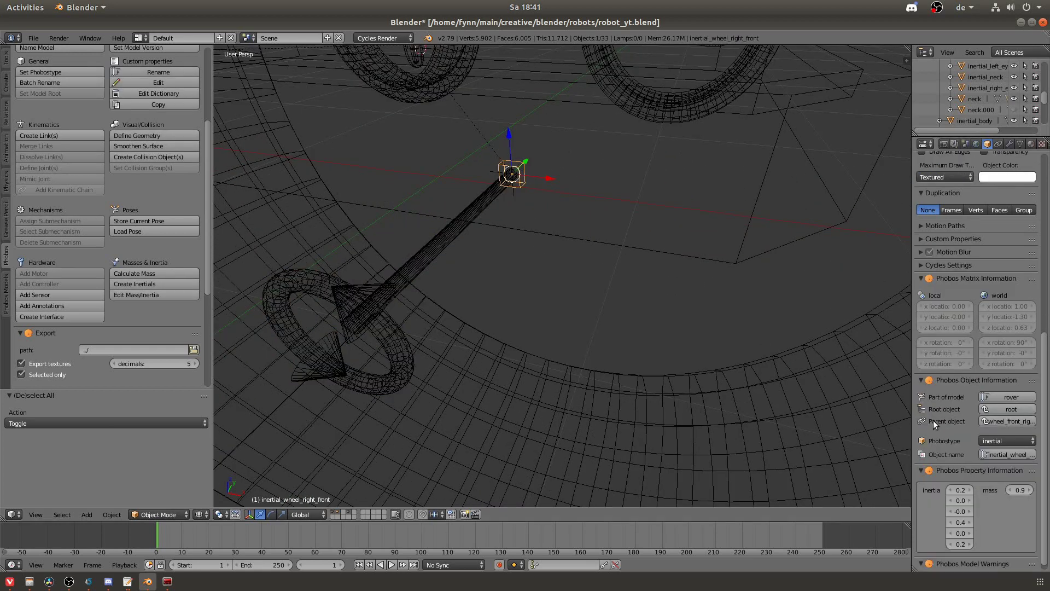
scroll(935, 416, down, 1)
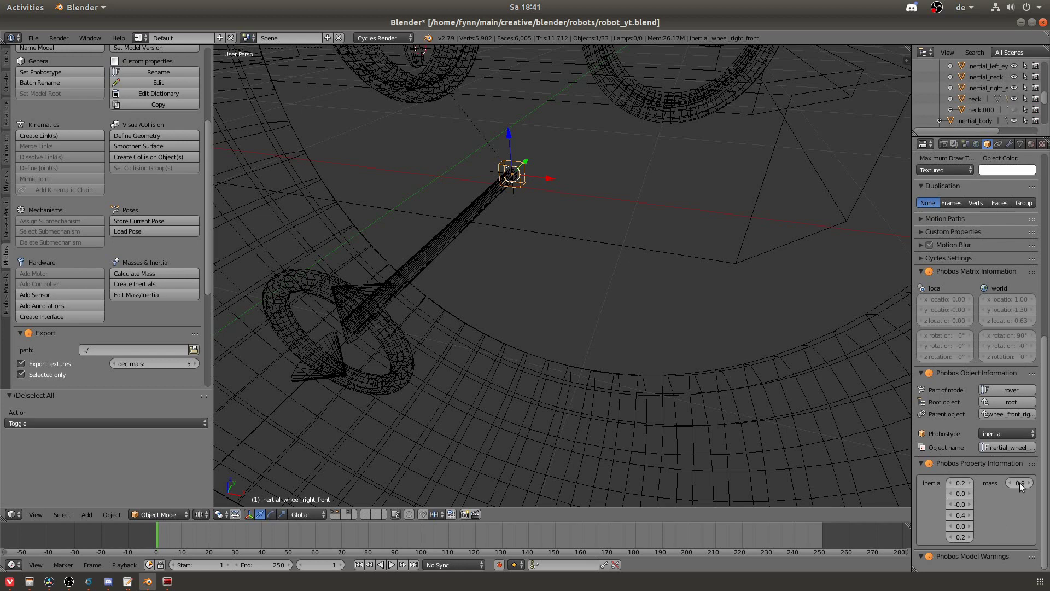
middle_drag(608, 271, 561, 372)
Select root and the body's inertial object, showing mass 0.9 and inertia 0.3, 0.7, 1.1.
key(a)
scroll(547, 307, up, 5)
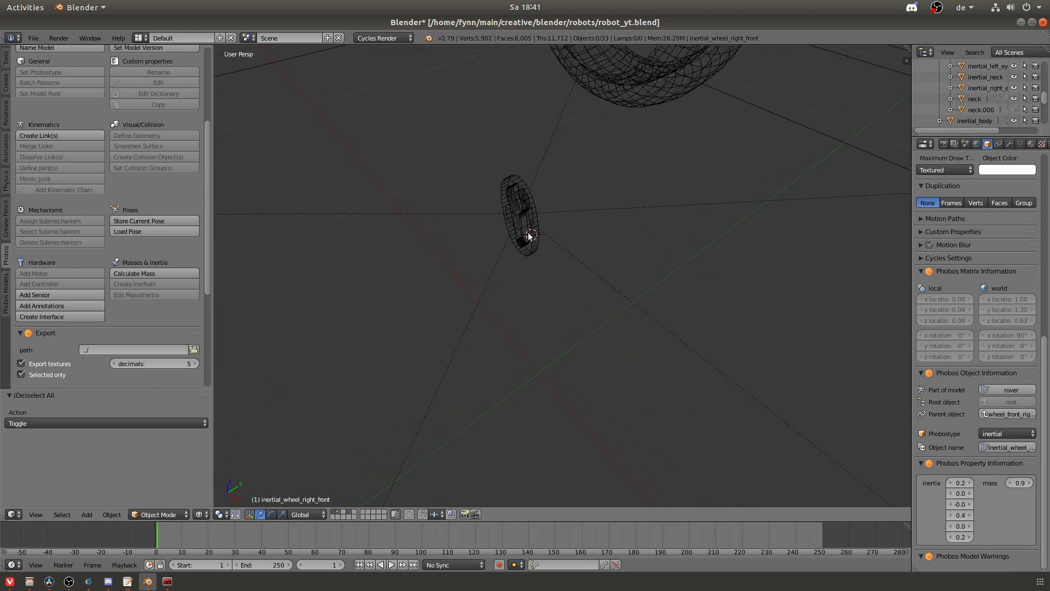
right_click(516, 214)
right_click(516, 219)
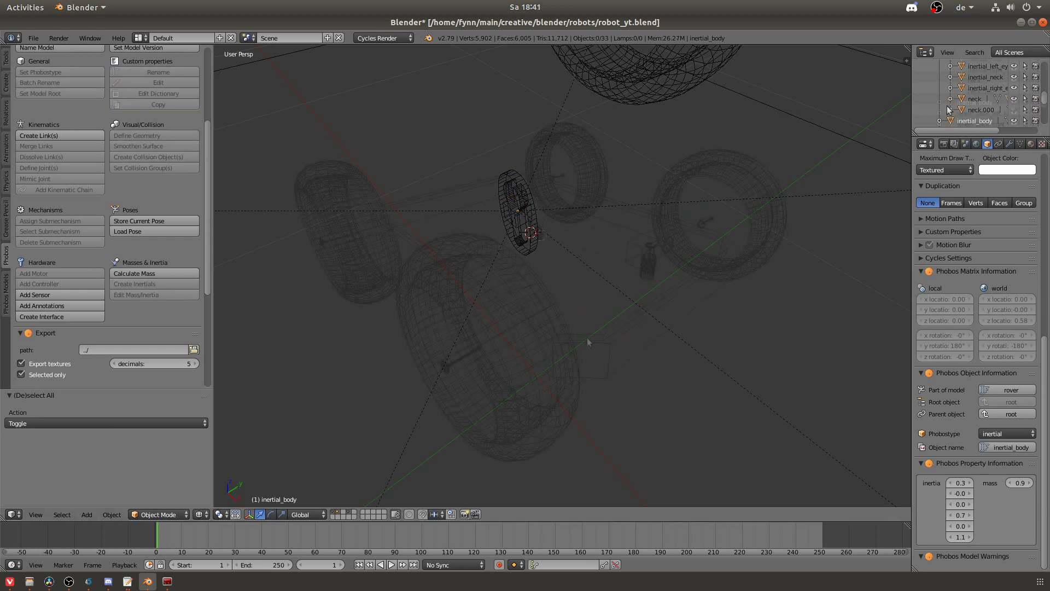
Select all four wheel links of the rover.
right_click(446, 370)
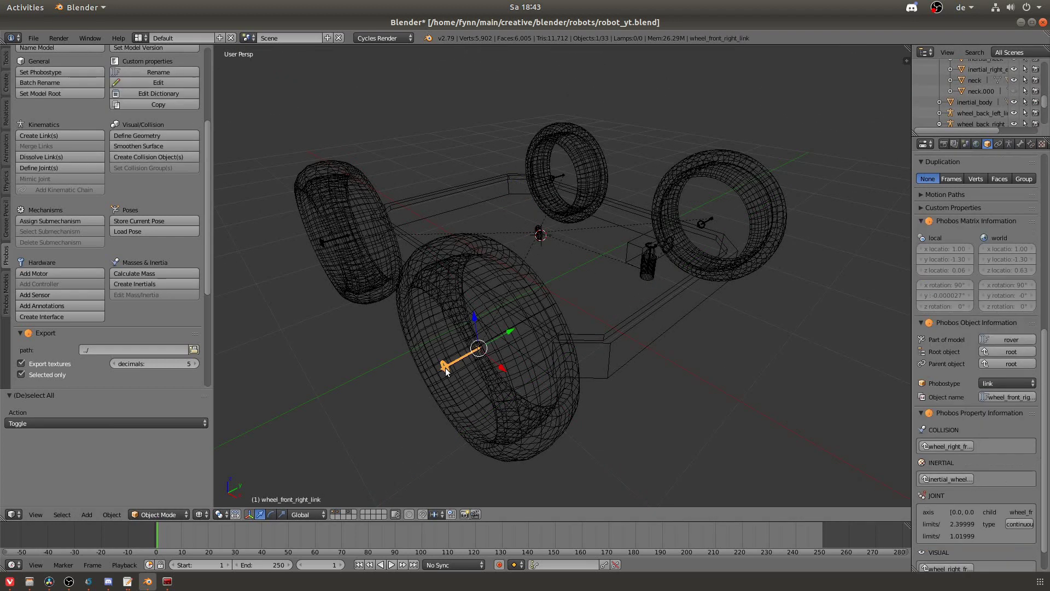
shift+right_click(323, 244)
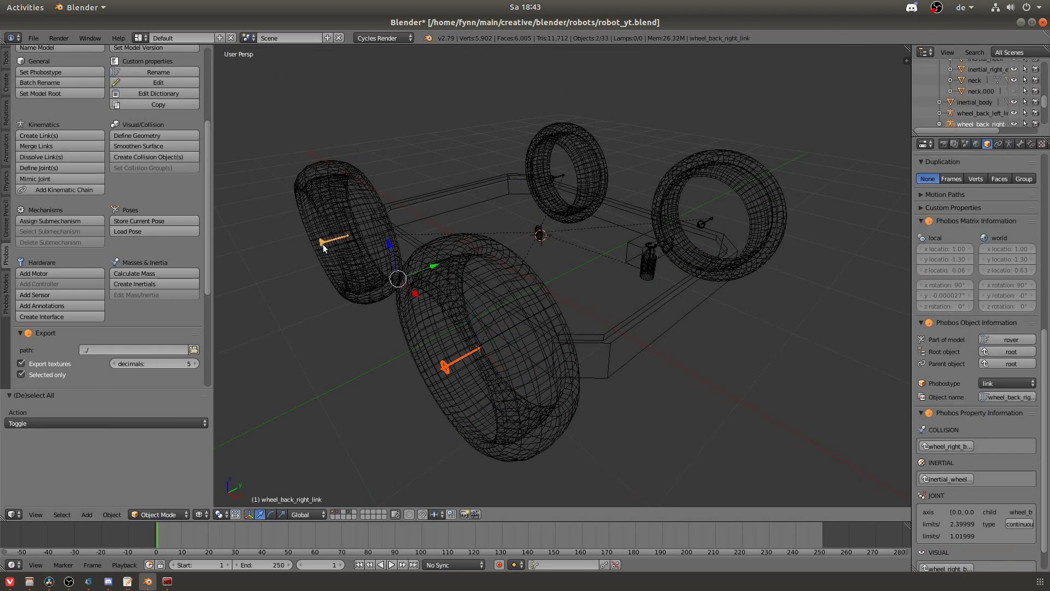
shift+right_click(563, 174)
shift+right_click(721, 222)
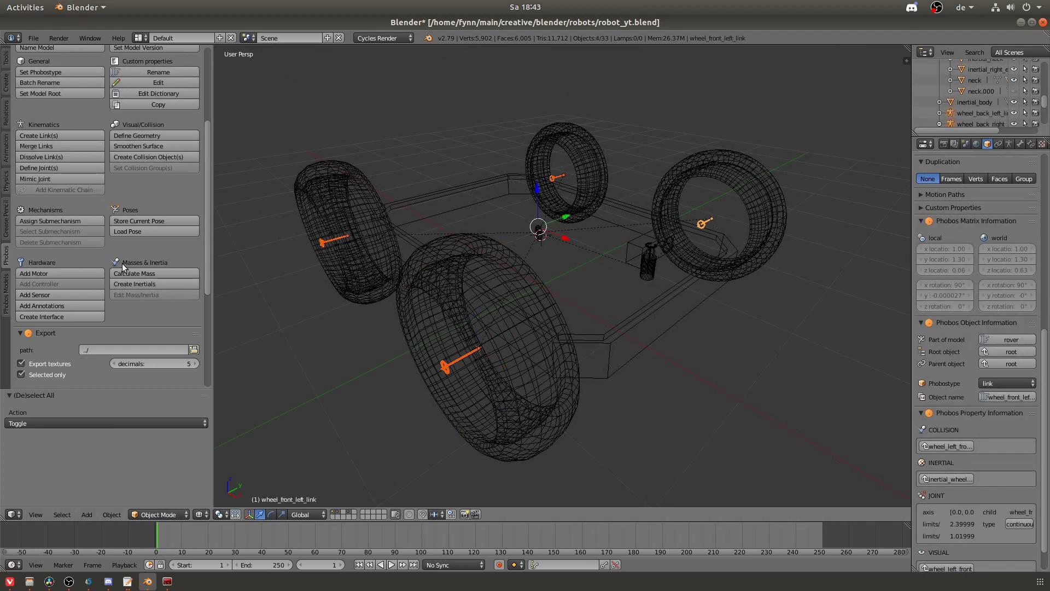
Add a Phobos motor named 'motor' with category generic and type generic bldc.
click(45, 273)
click(111, 286)
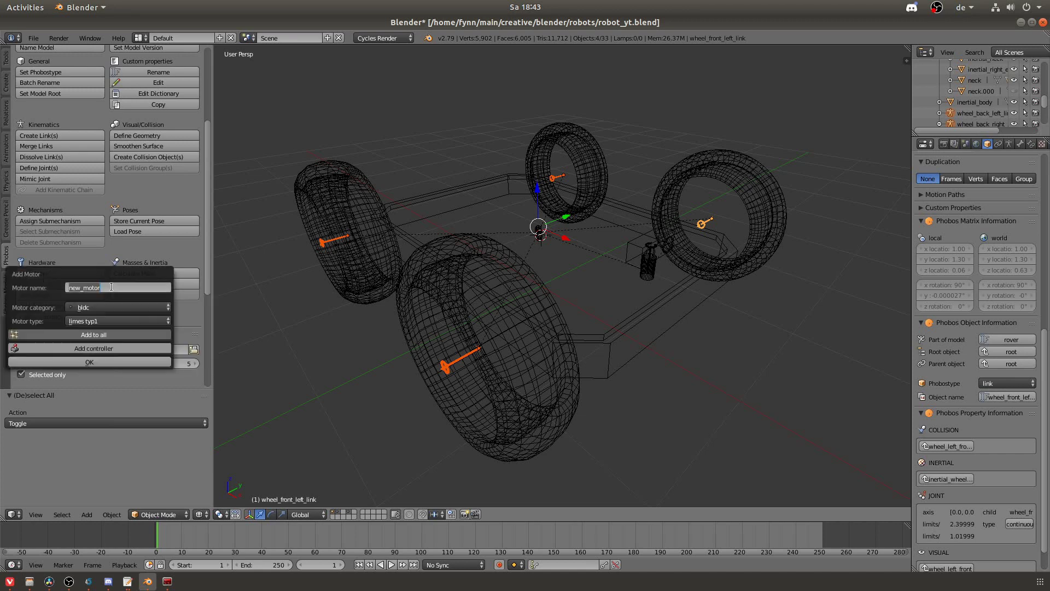
text(moto)
click(96, 307)
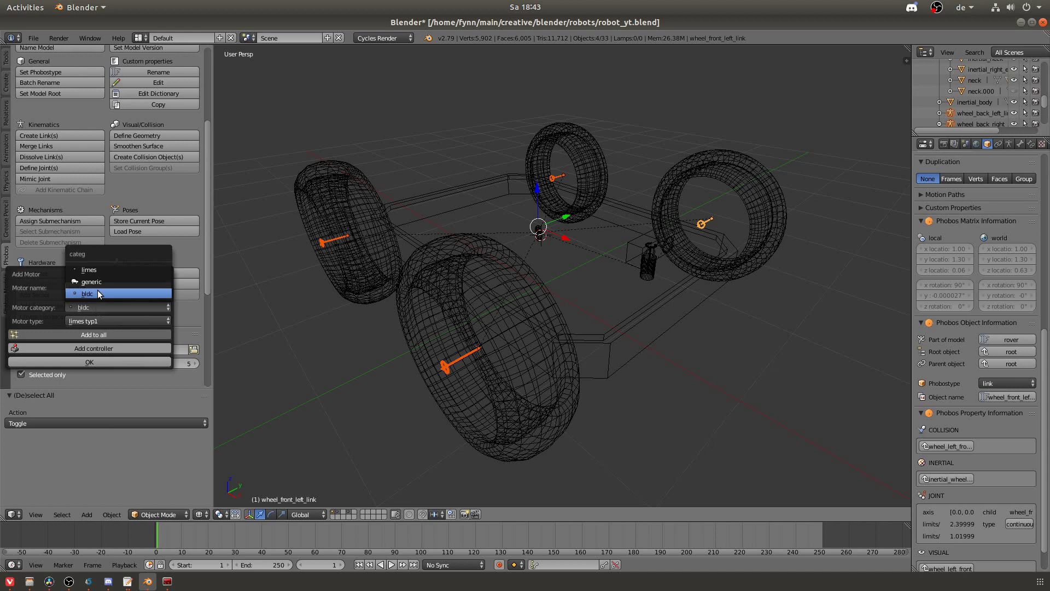
click(91, 282)
click(110, 321)
click(90, 307)
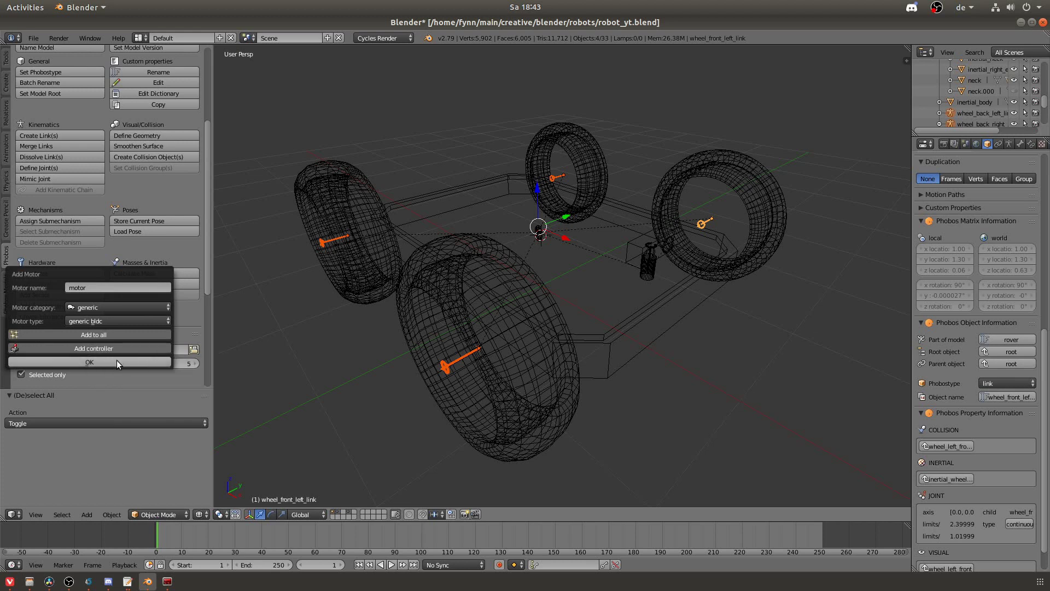
click(117, 360)
click(113, 403)
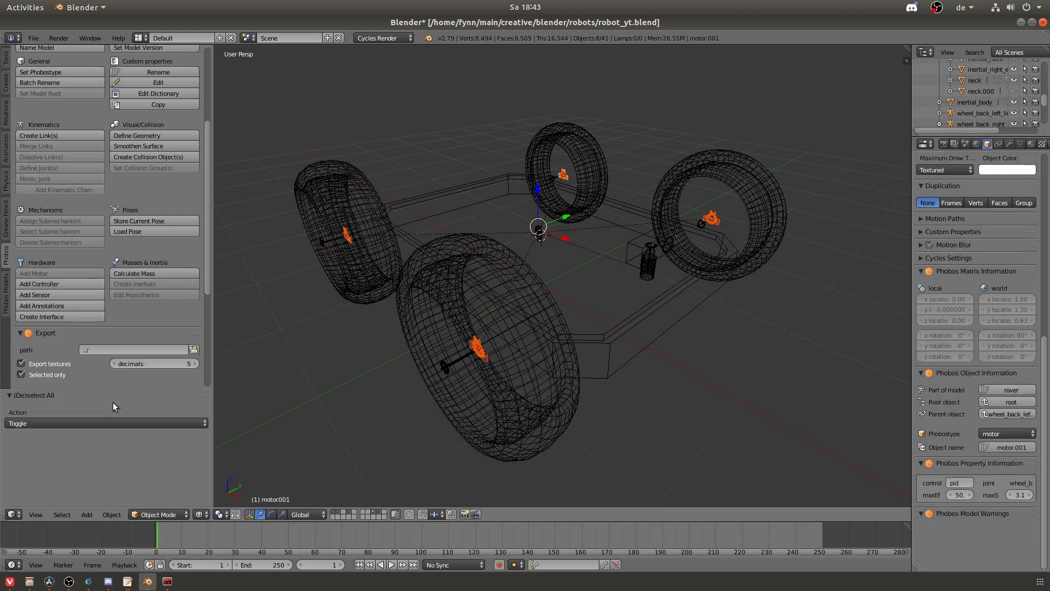
key(a)
middle_drag(392, 353, 490, 315)
scroll(598, 317, up, 5)
right_click(487, 314)
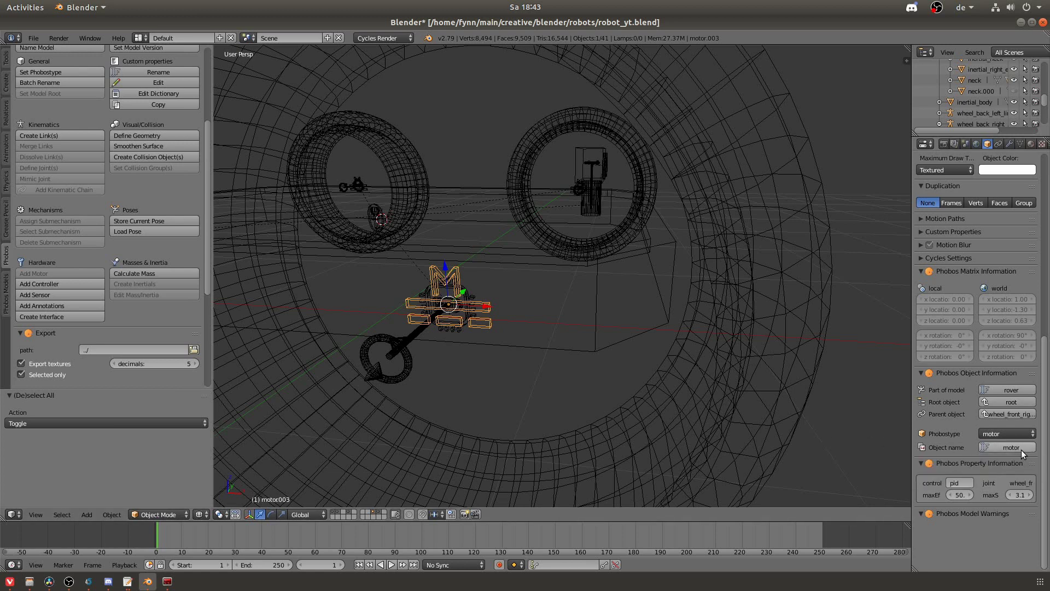
right_click(364, 191)
right_click(363, 190)
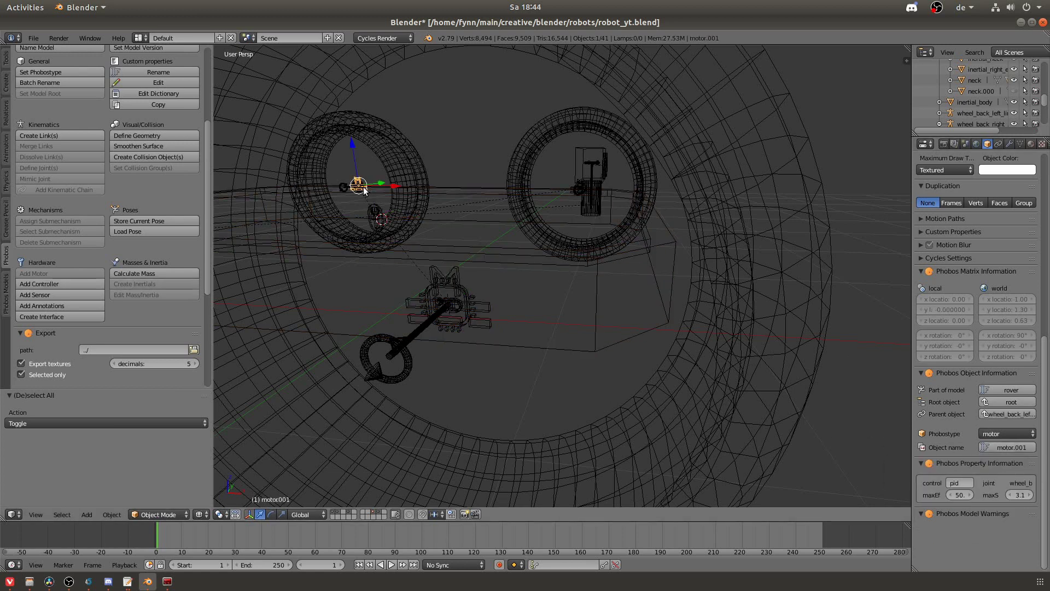